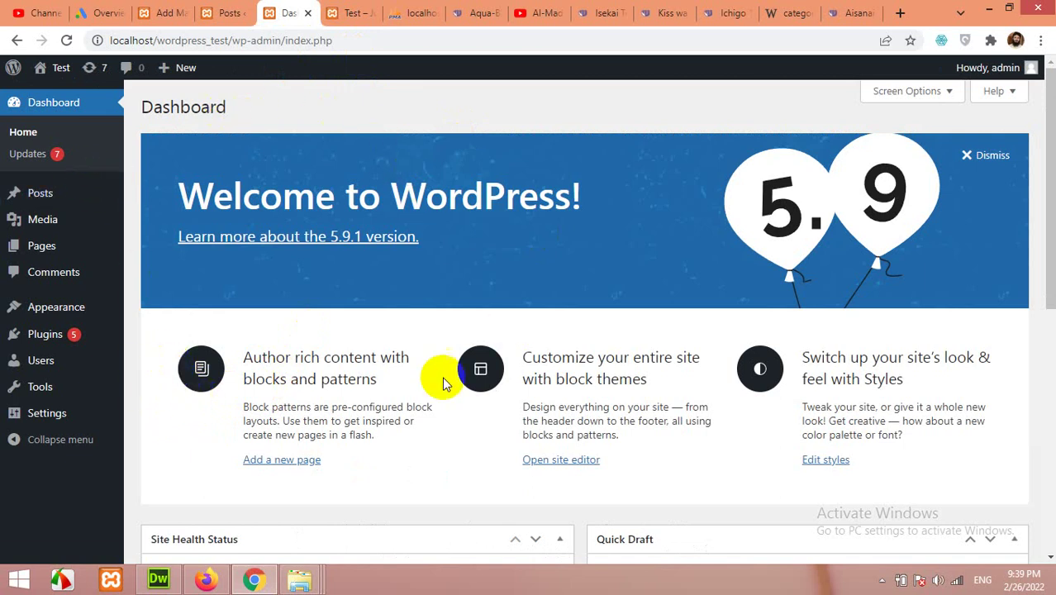
# Look over the Test site's current home page and return to the admin dashboard.
pyautogui.click(87, 225)
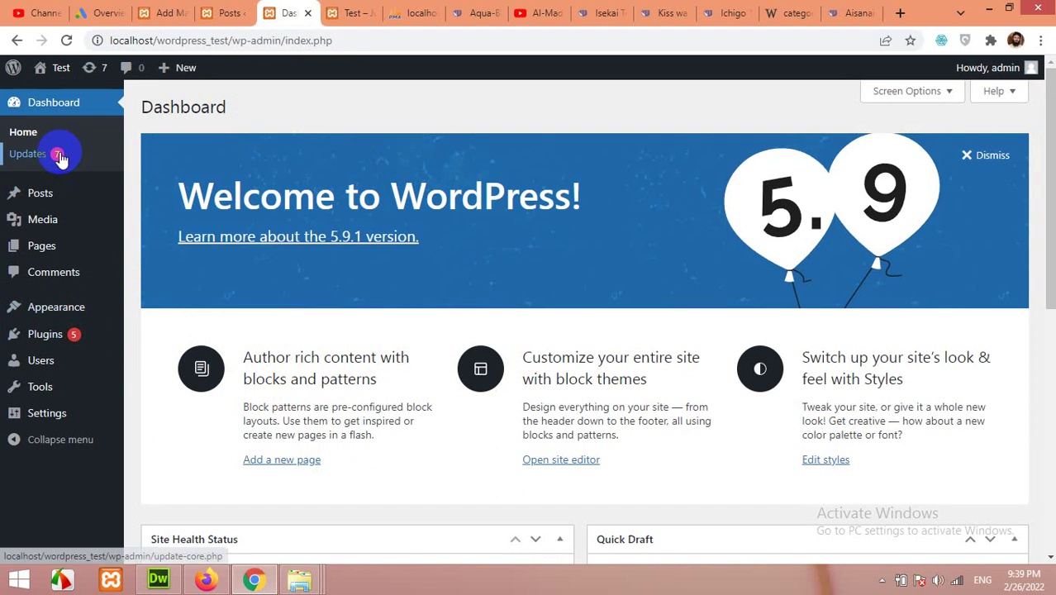
pyautogui.moveTo(56, 315)
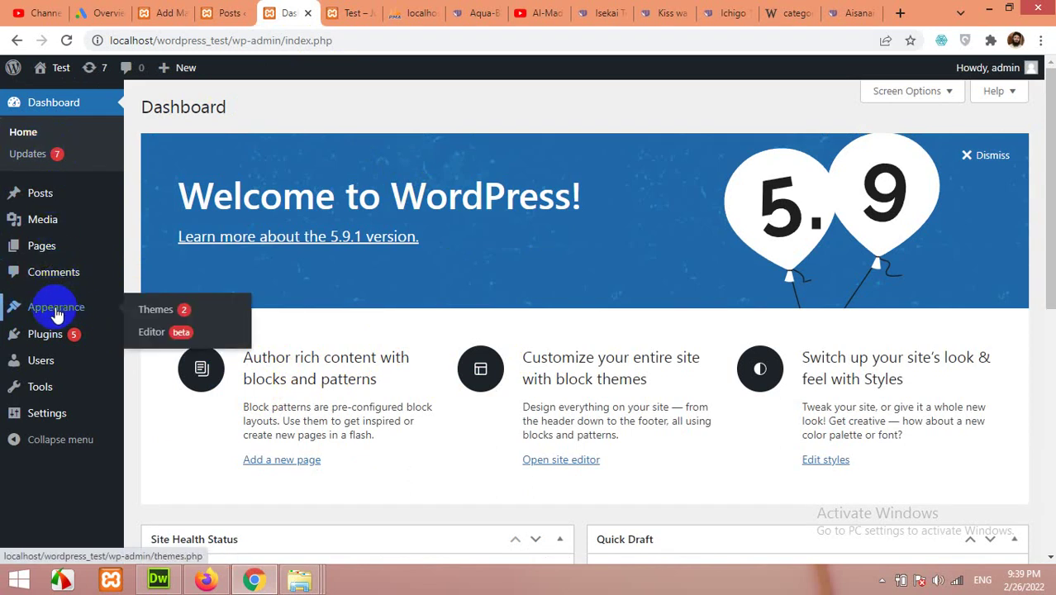
pyautogui.click(350, 11)
pyautogui.scroll(-2, 459, 348)
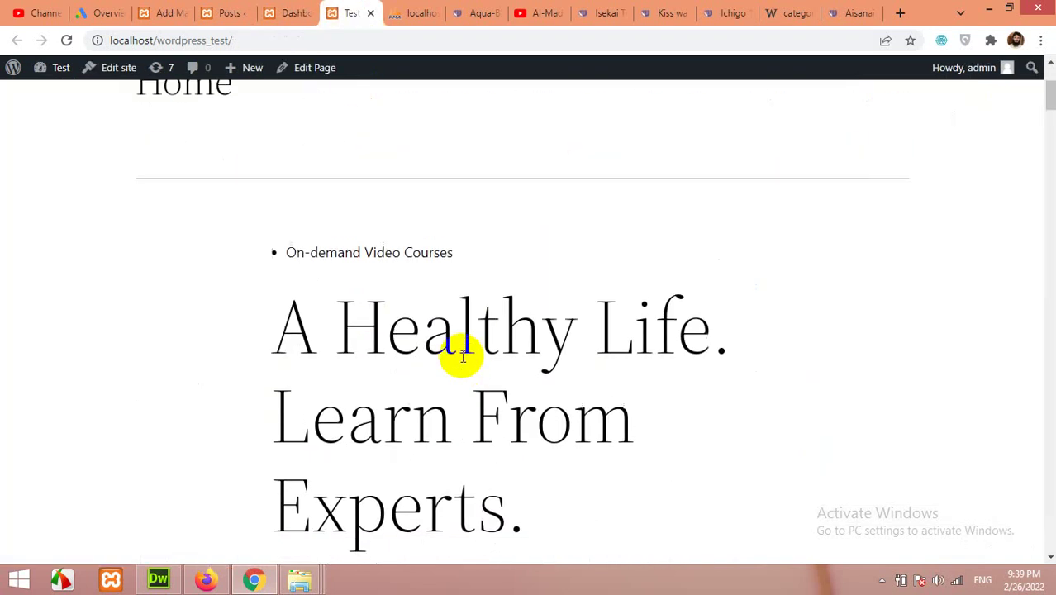
pyautogui.scroll(4, 459, 348)
pyautogui.click(289, 12)
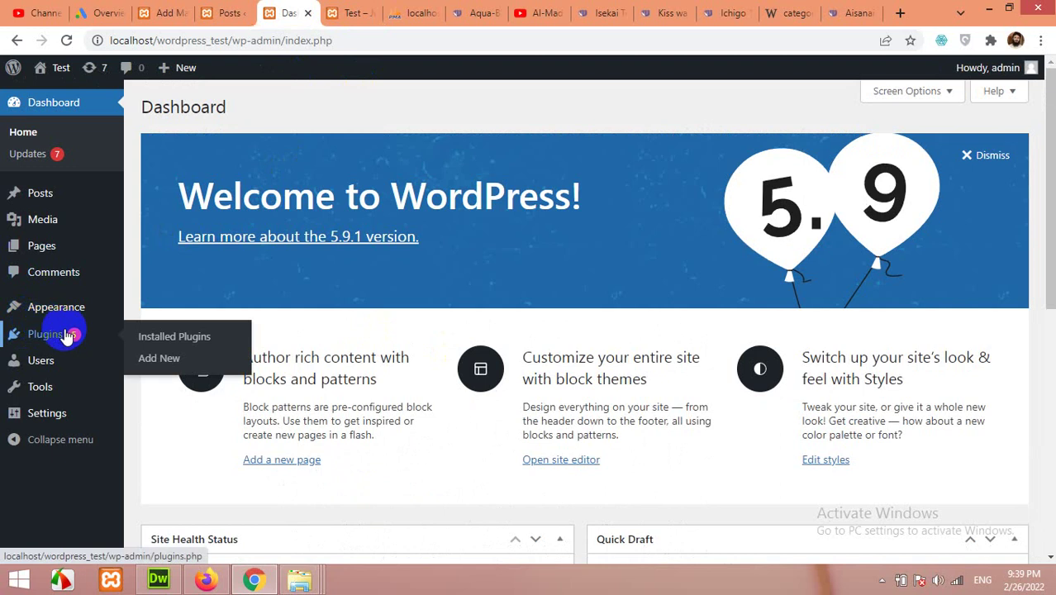
pyautogui.moveTo(75, 343)
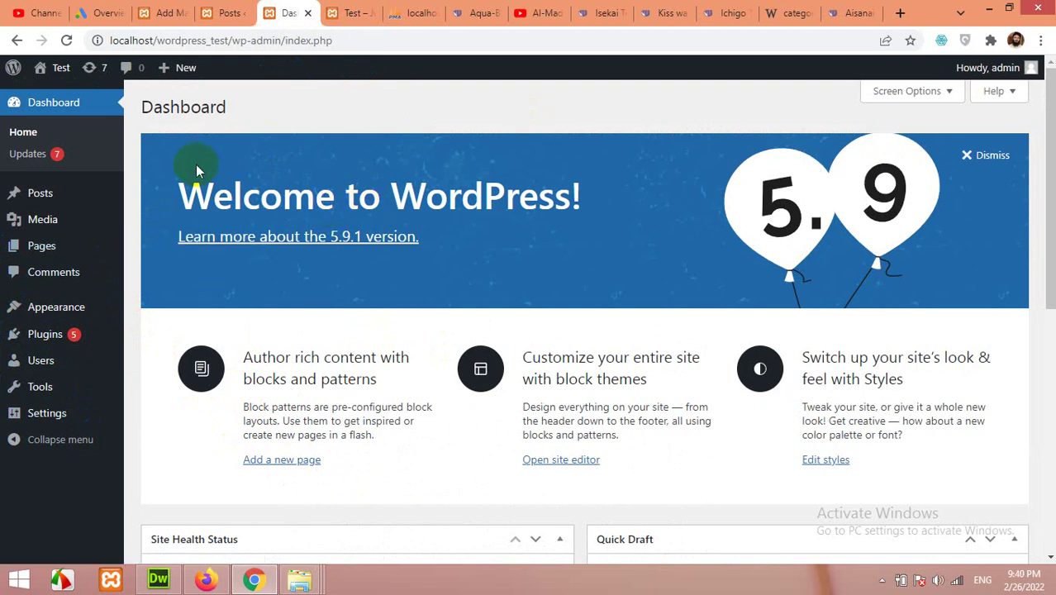
# Search for "astra" among the themes that can be added and activate the Astra theme.
pyautogui.moveTo(47, 302)
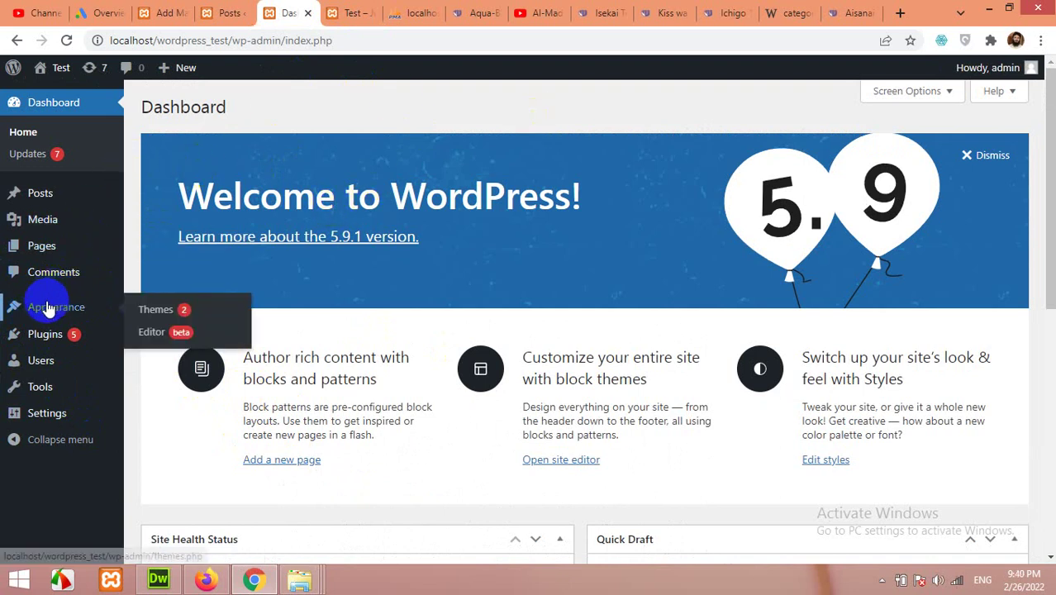
pyautogui.click(153, 311)
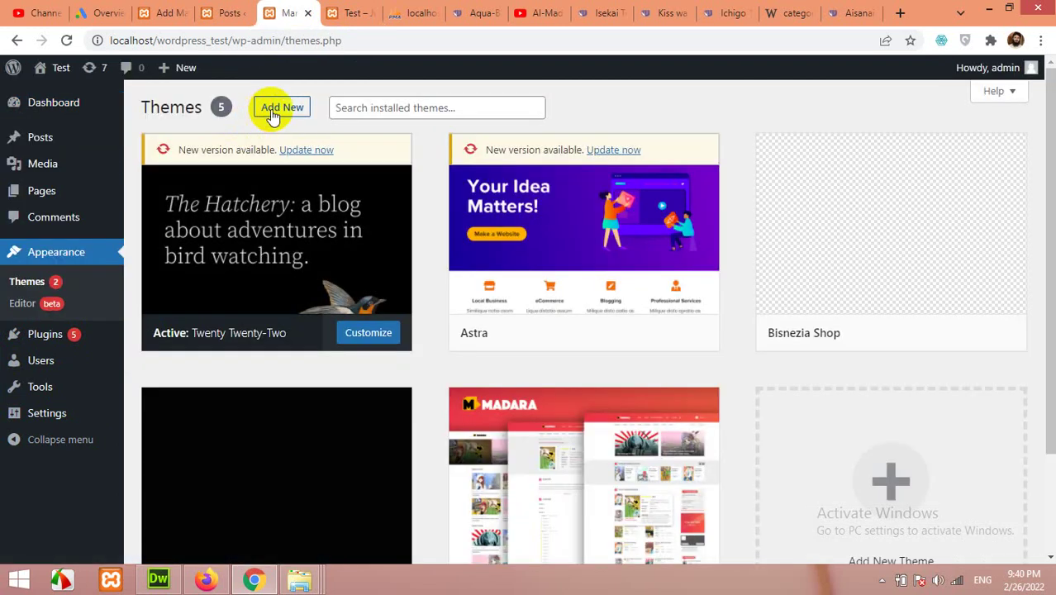
pyautogui.click(272, 116)
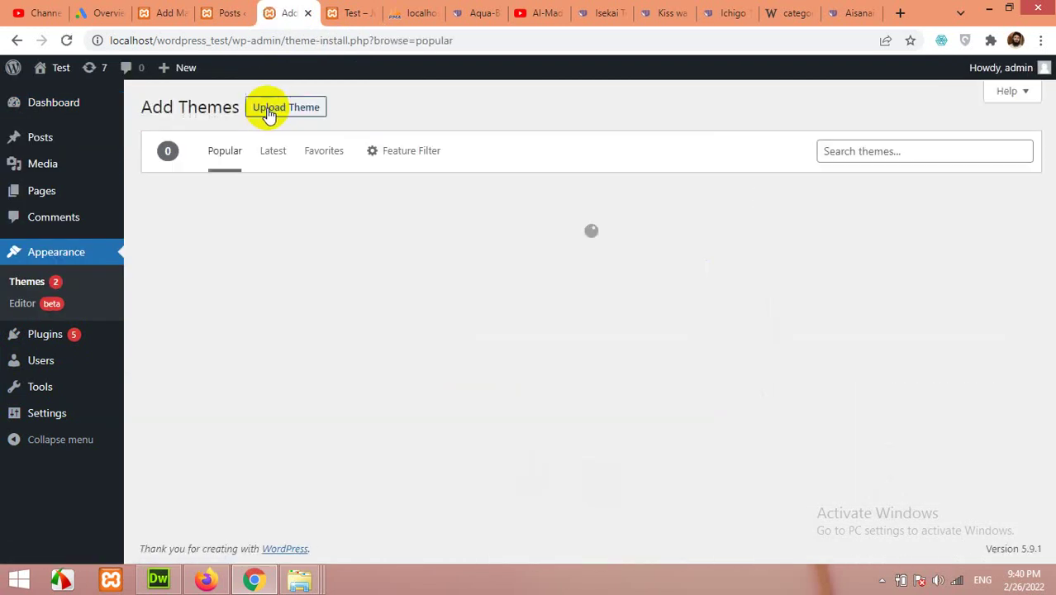
pyautogui.click(853, 152)
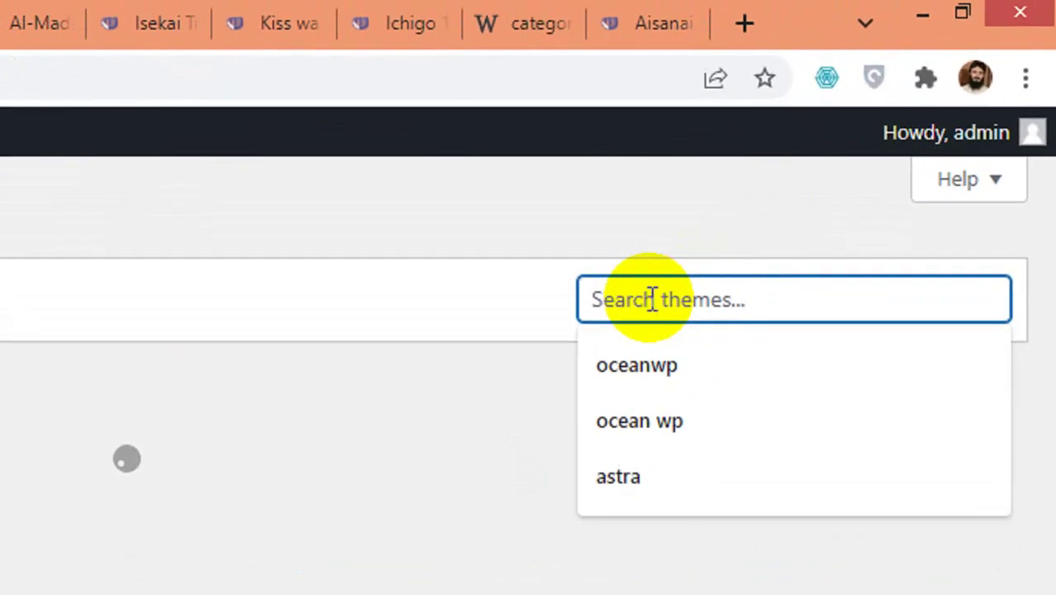
pyautogui.write('astra')
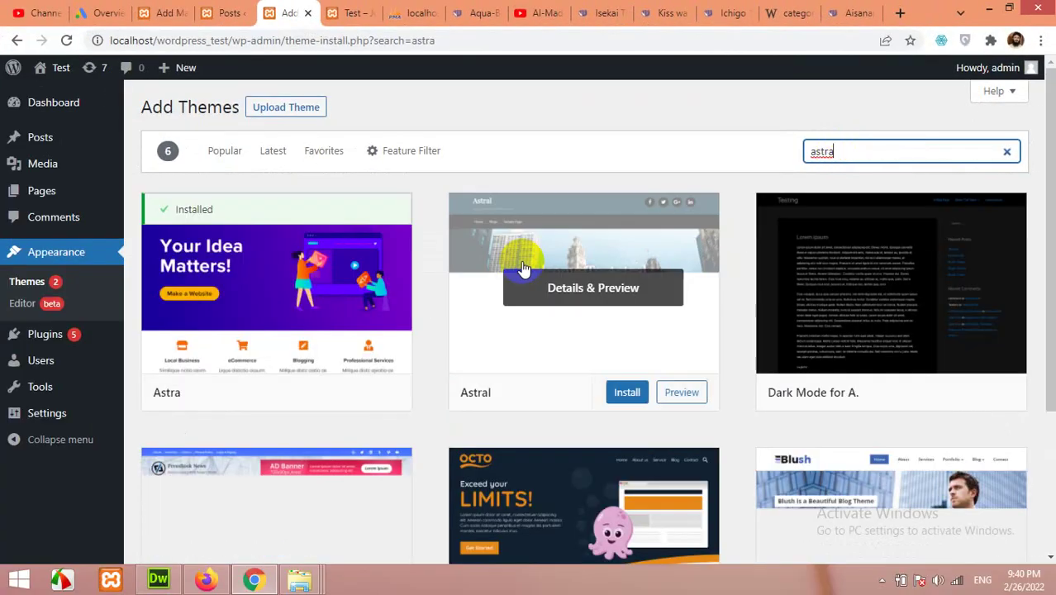
pyautogui.moveTo(260, 348)
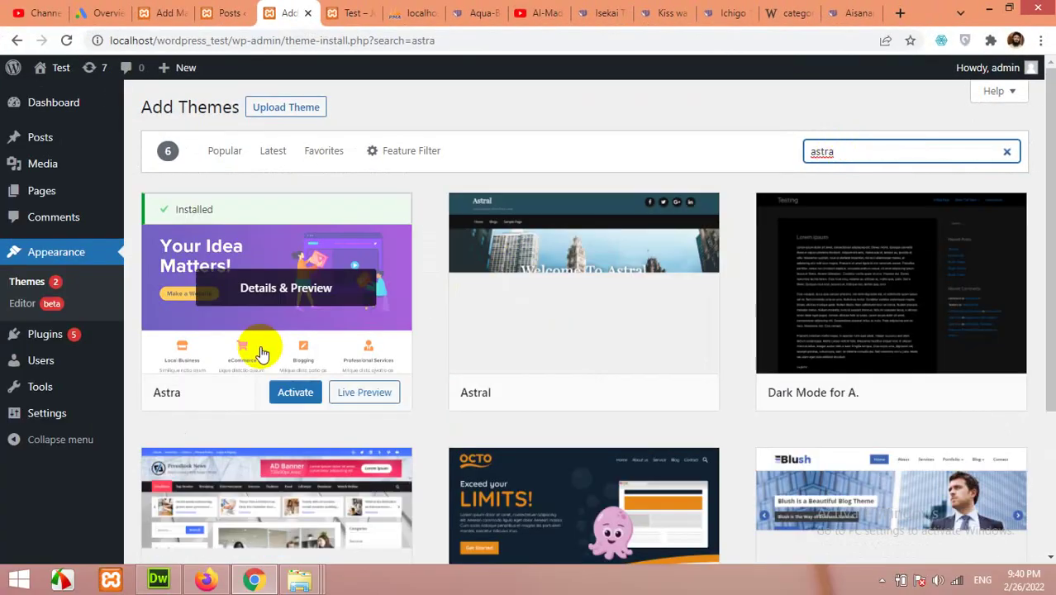
pyautogui.click(289, 393)
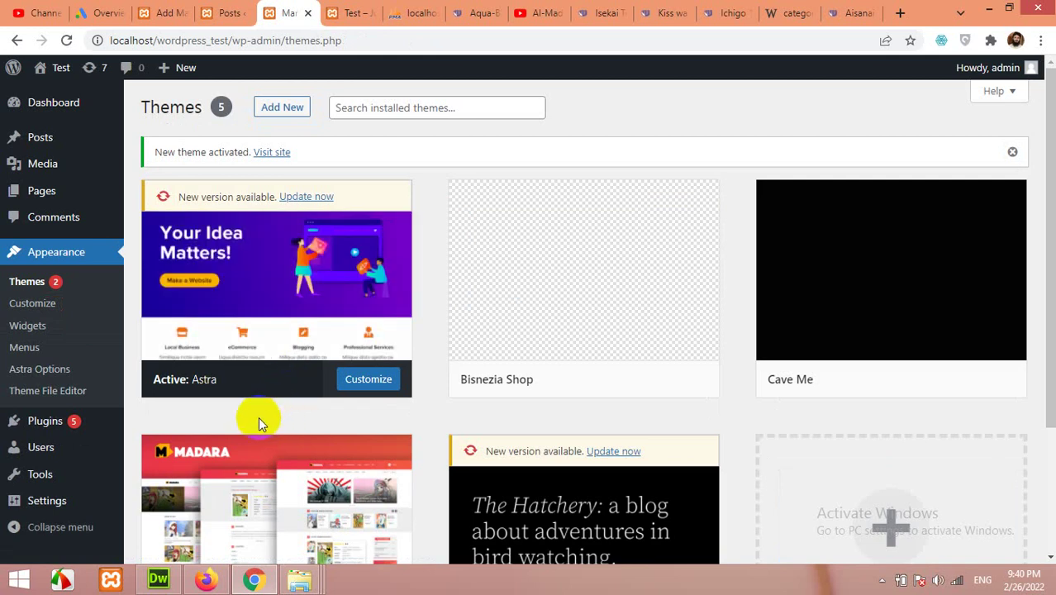
# Search for new plugins with "astra sites" and install and activate the Starter Templates plugin.
pyautogui.moveTo(40, 431)
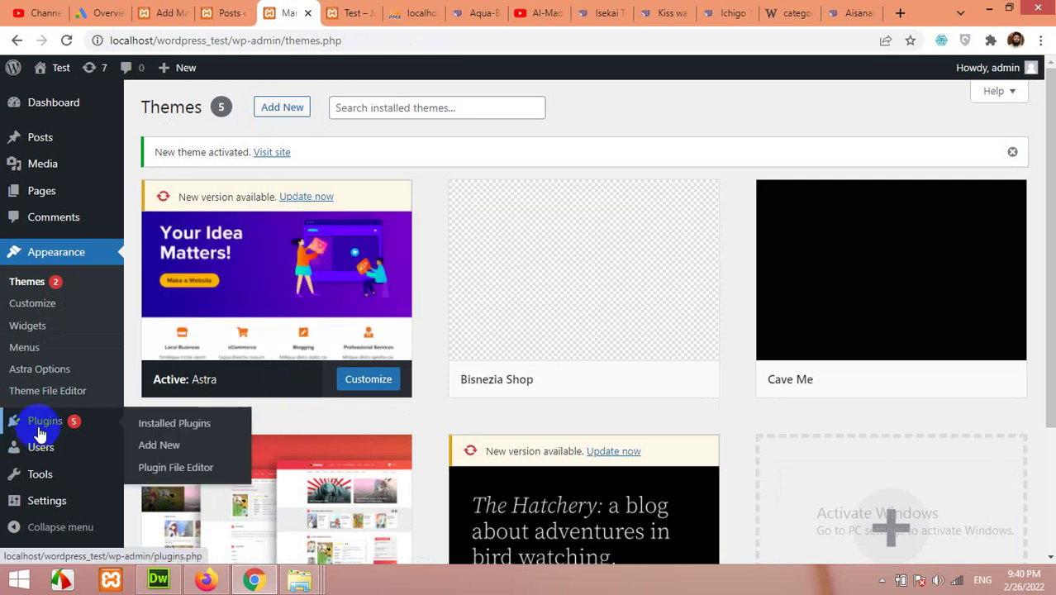
pyautogui.click(169, 447)
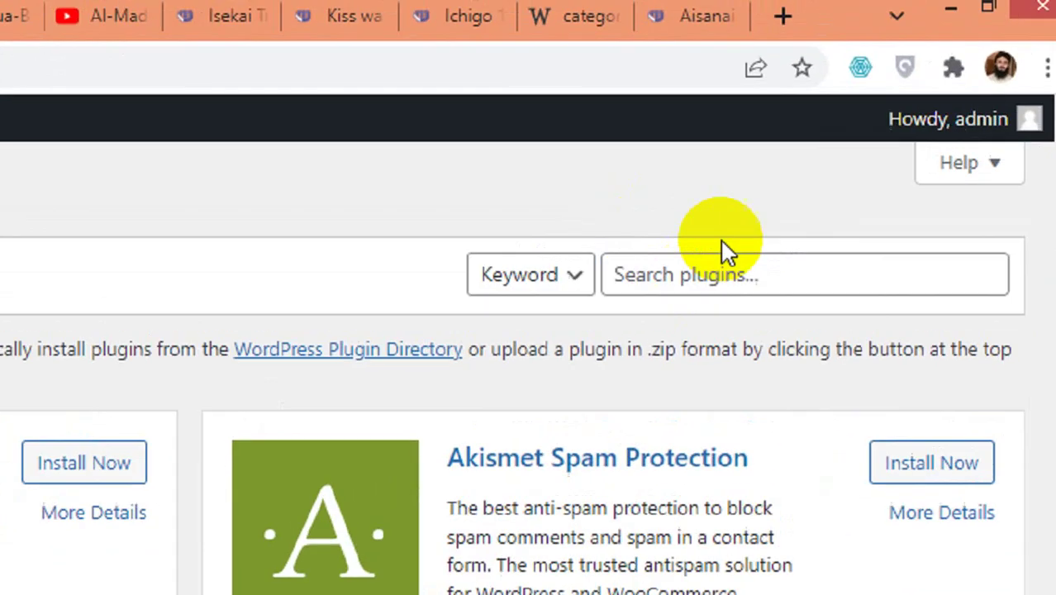
pyautogui.click(869, 147)
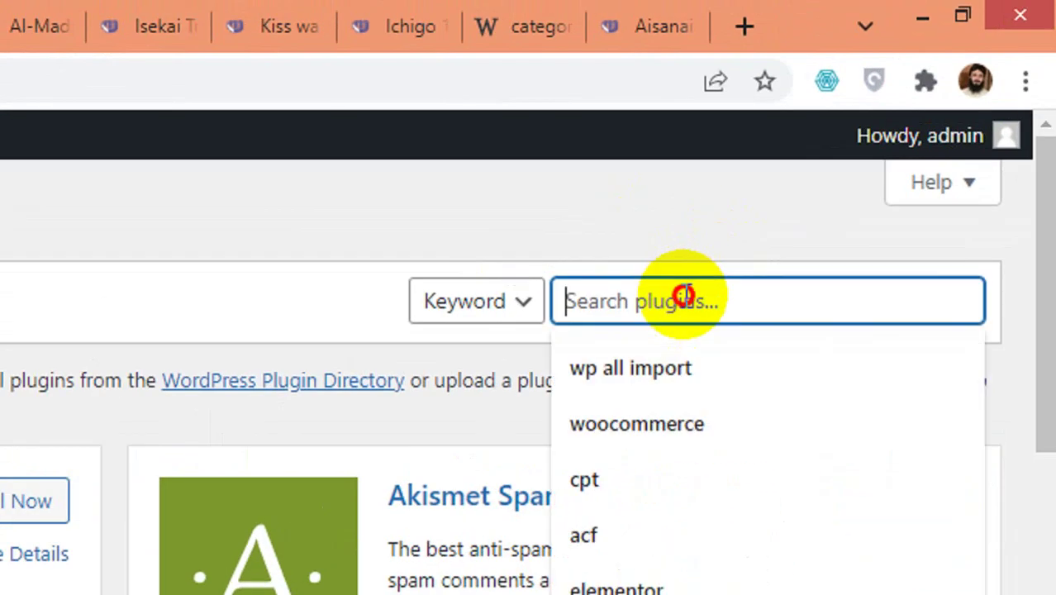
pyautogui.write('astra ')
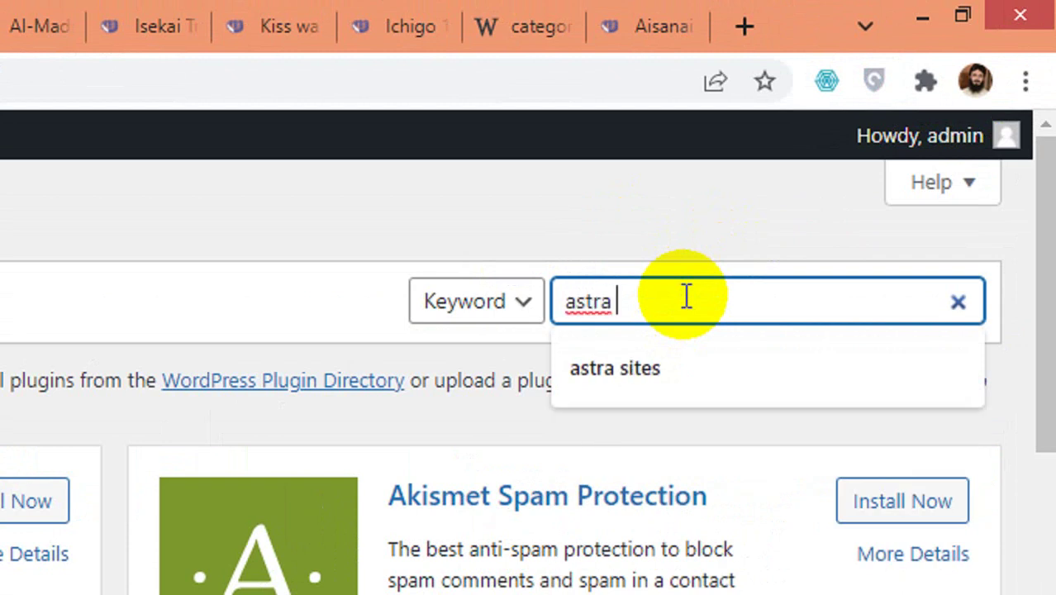
pyautogui.write('sites')
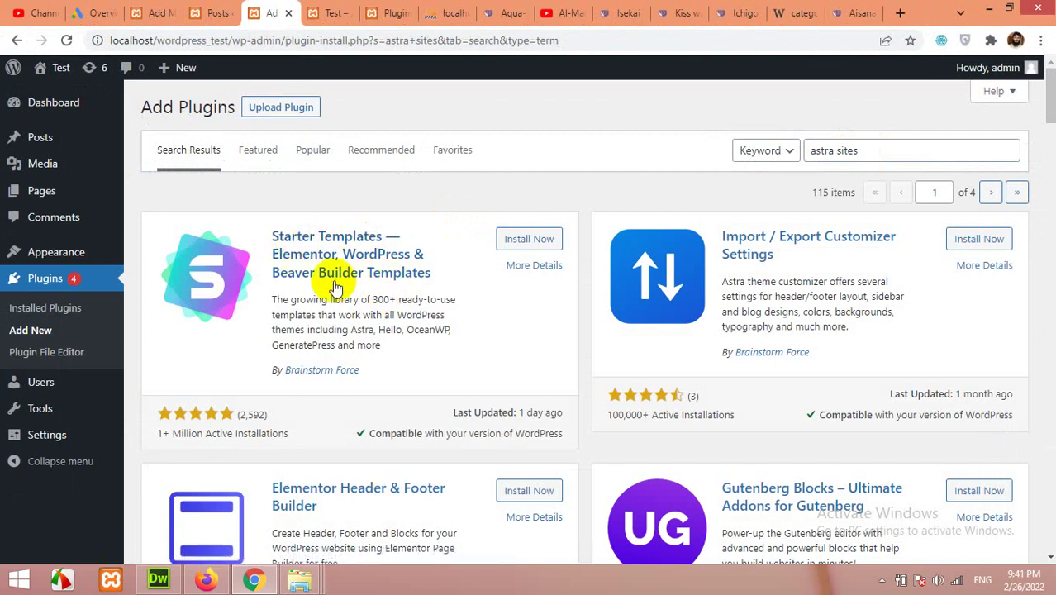
pyautogui.click(516, 242)
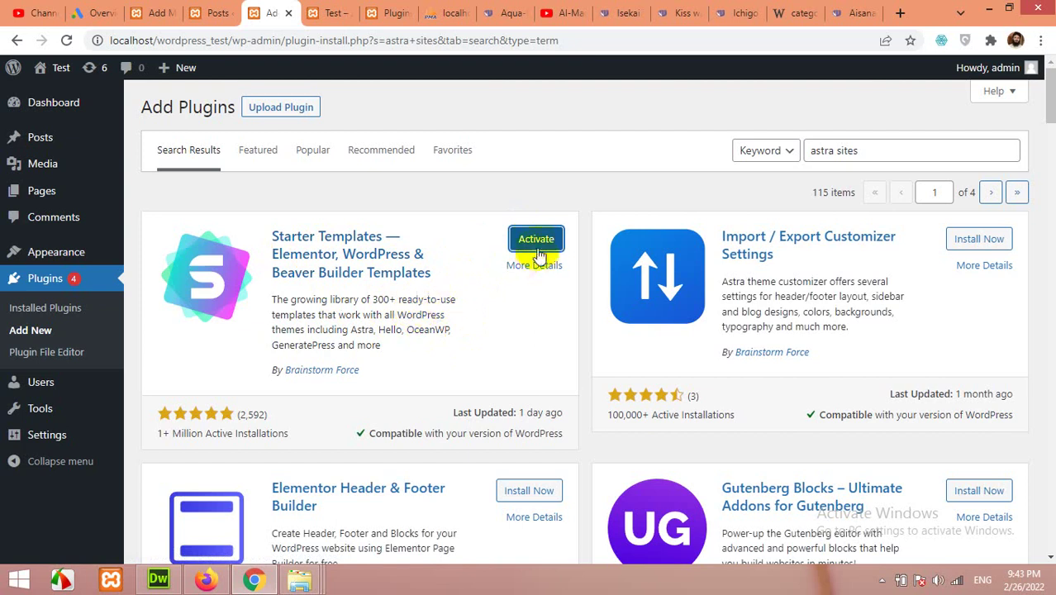
pyautogui.click(536, 240)
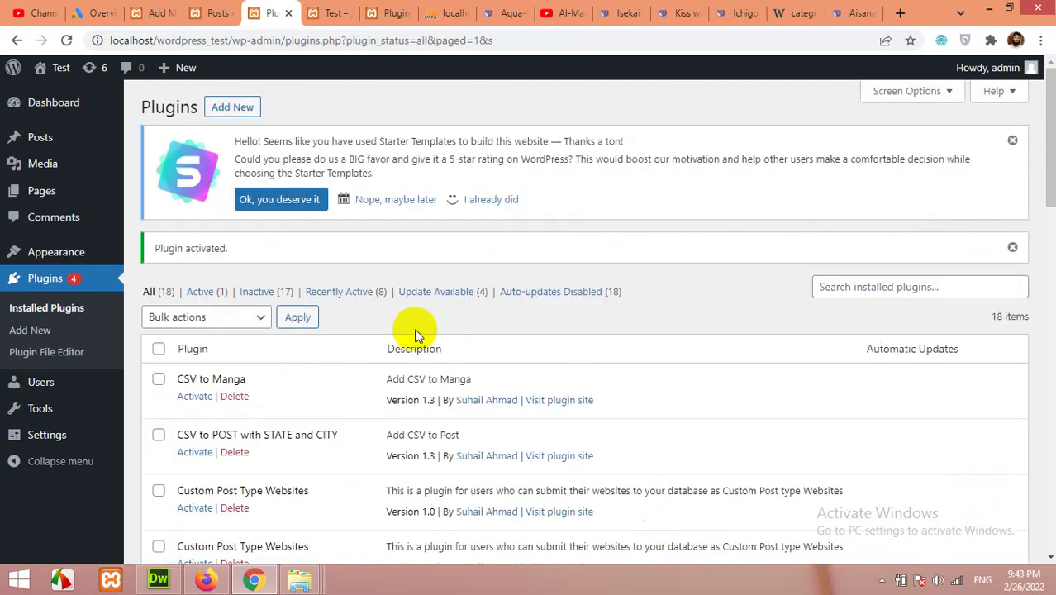
# Open the Starter Templates library for Elementor and search it for "shop".
pyautogui.click(63, 258)
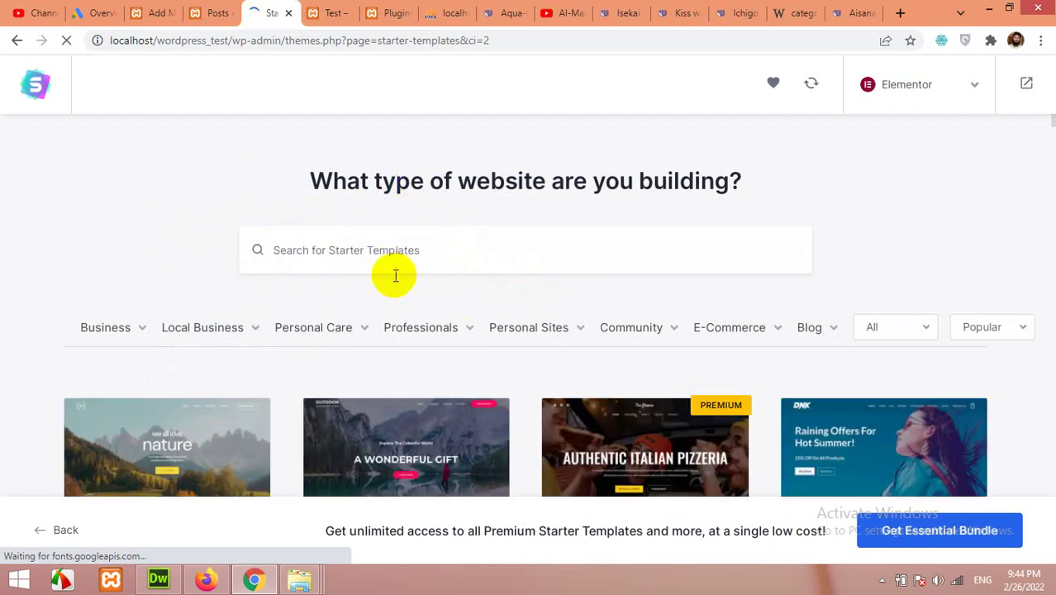
pyautogui.scroll(-1, 138, 237)
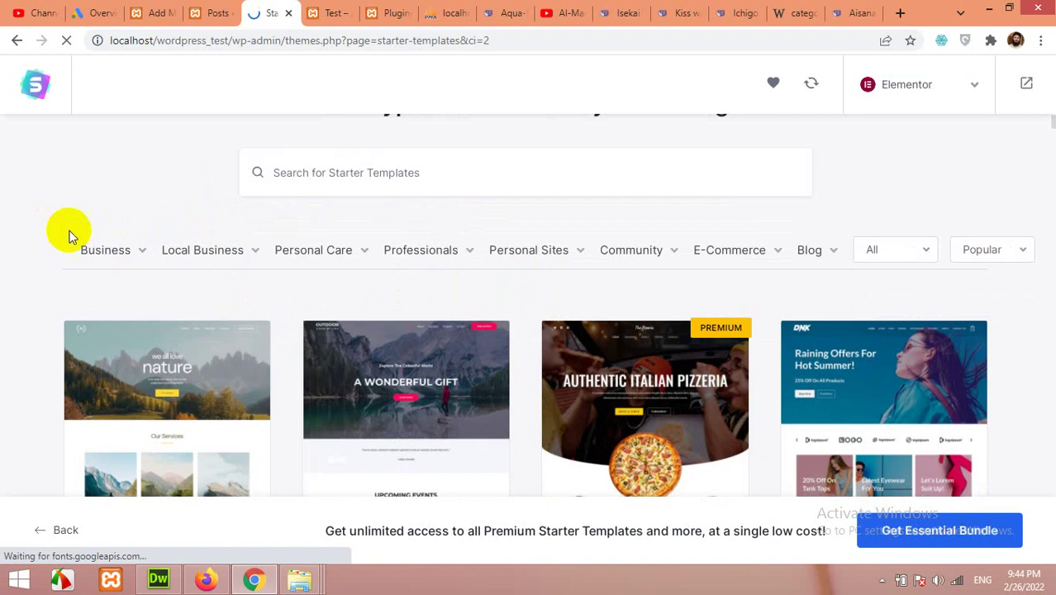
pyautogui.scroll(-2, 74, 233)
pyautogui.scroll(3, 213, 315)
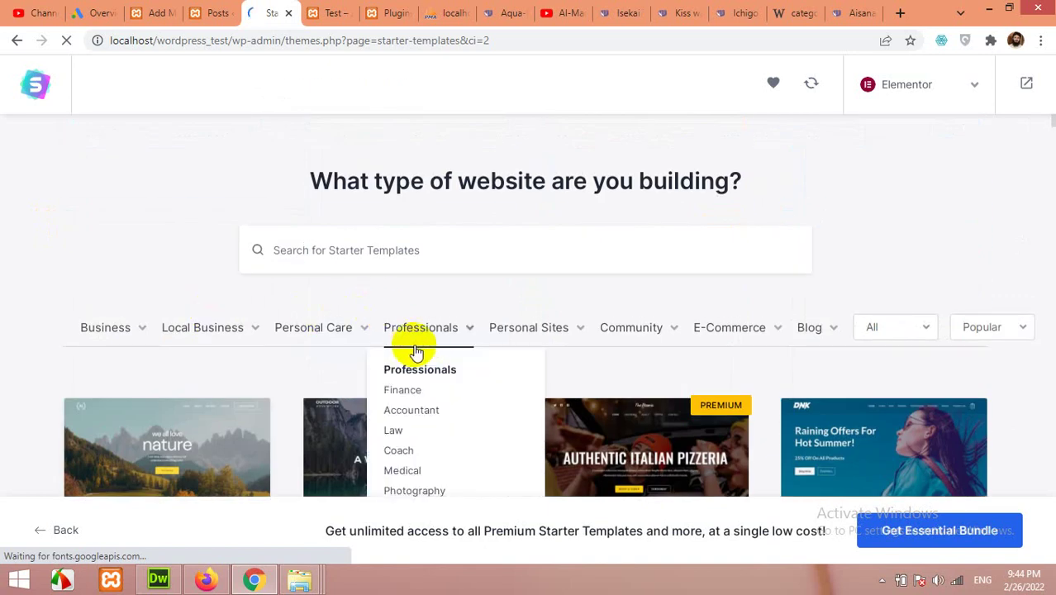
pyautogui.scroll(-1, 276, 346)
pyautogui.scroll(1, 295, 286)
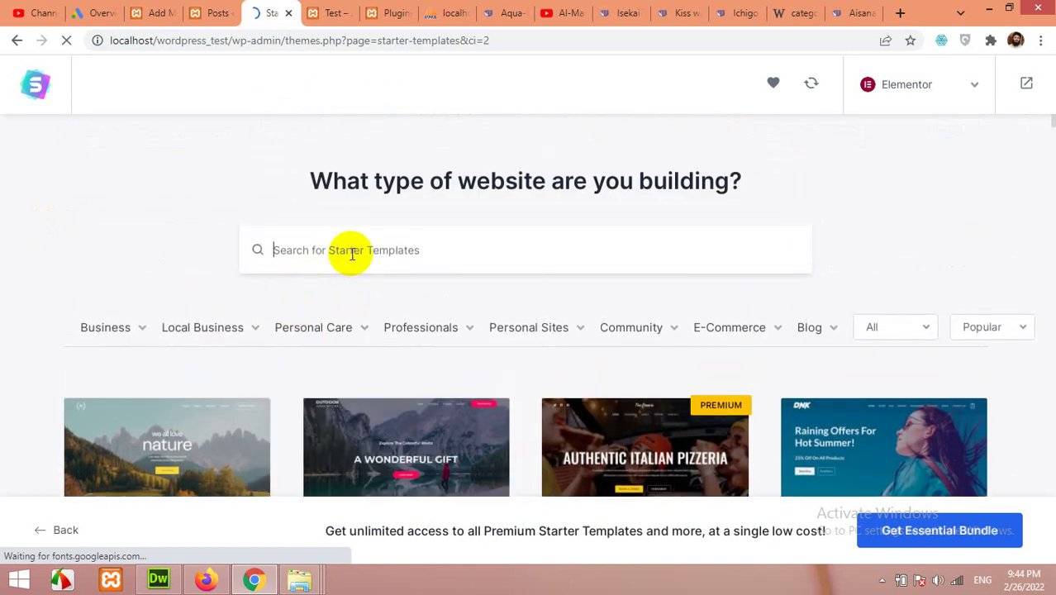
pyautogui.write('shop')
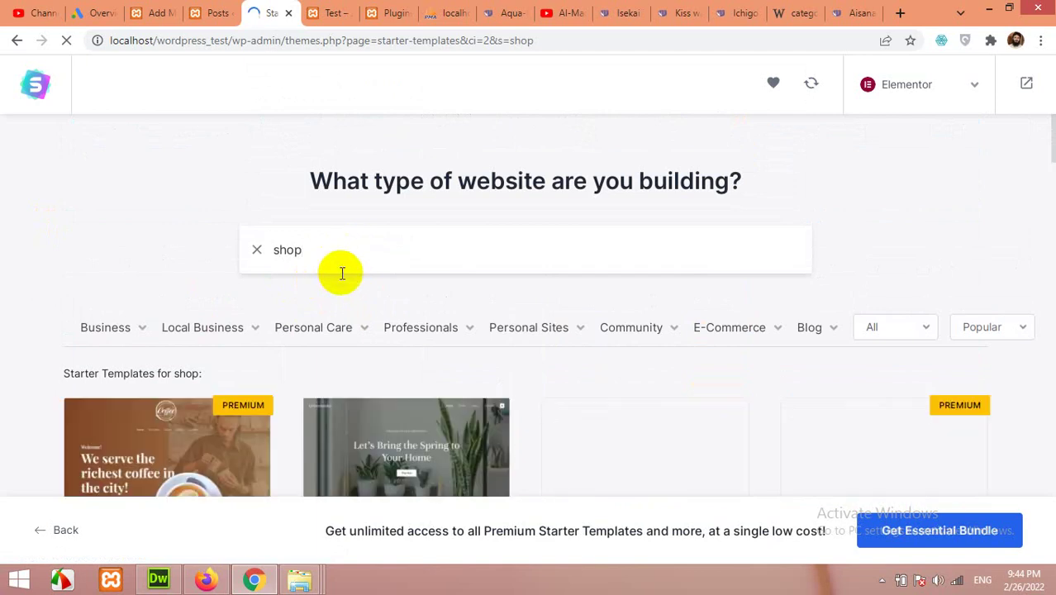
# Browse the shop starter templates and select the Skin Cleanser Store template.
pyautogui.scroll(-2, 339, 277)
pyautogui.scroll(-2, 487, 377)
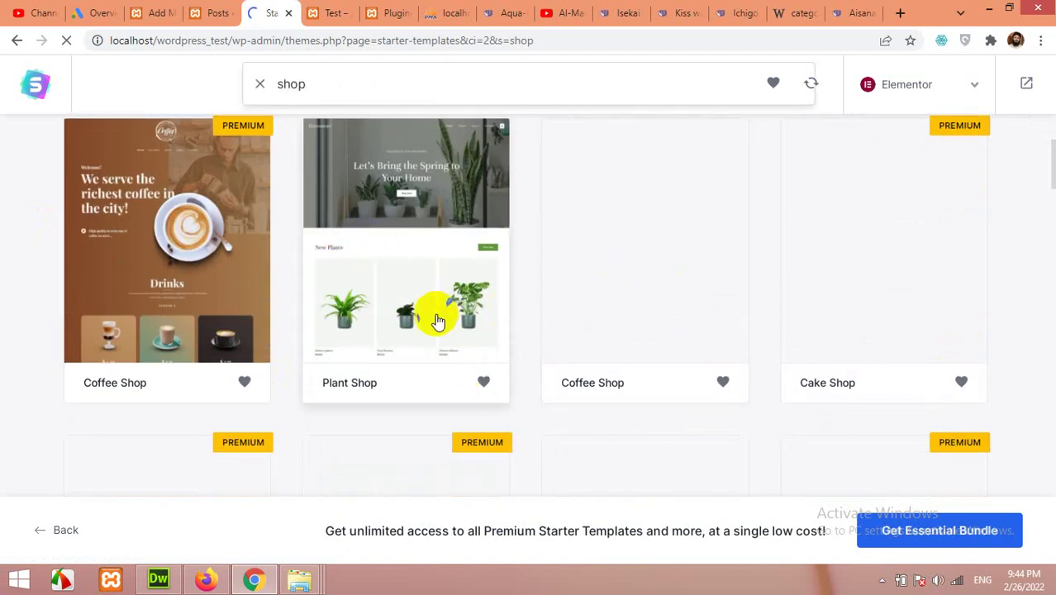
pyautogui.scroll(1, 427, 315)
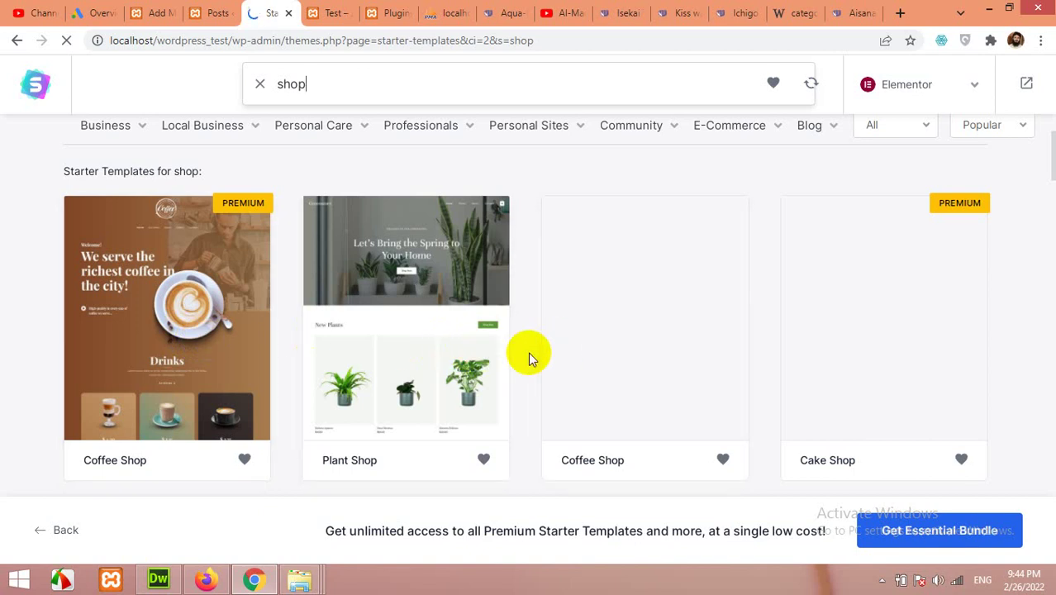
pyautogui.scroll(-2, 523, 344)
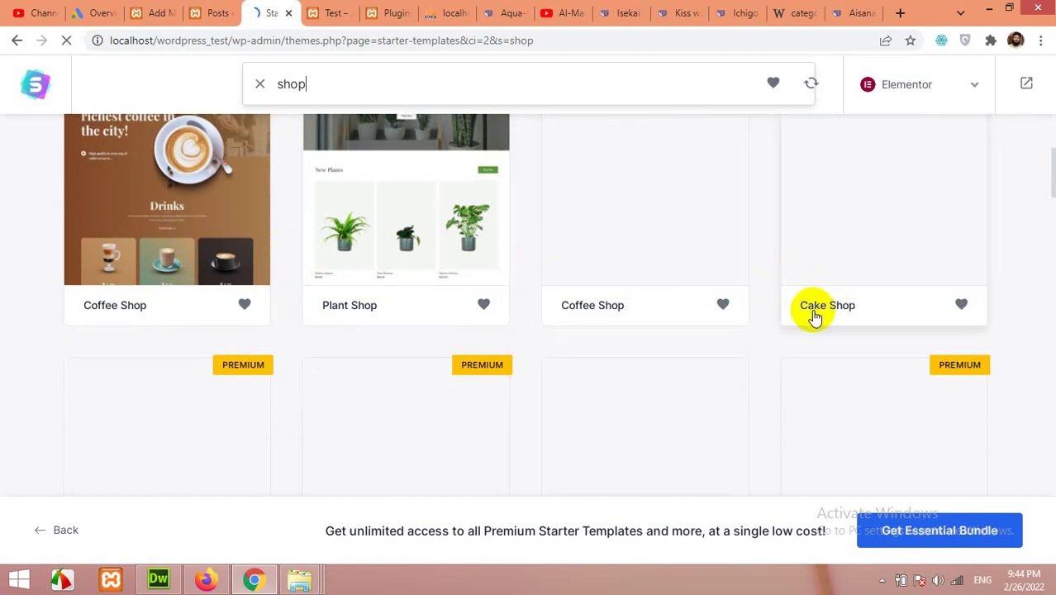
pyautogui.scroll(-1, 773, 315)
pyautogui.scroll(-2, 765, 315)
pyautogui.scroll(3, 764, 314)
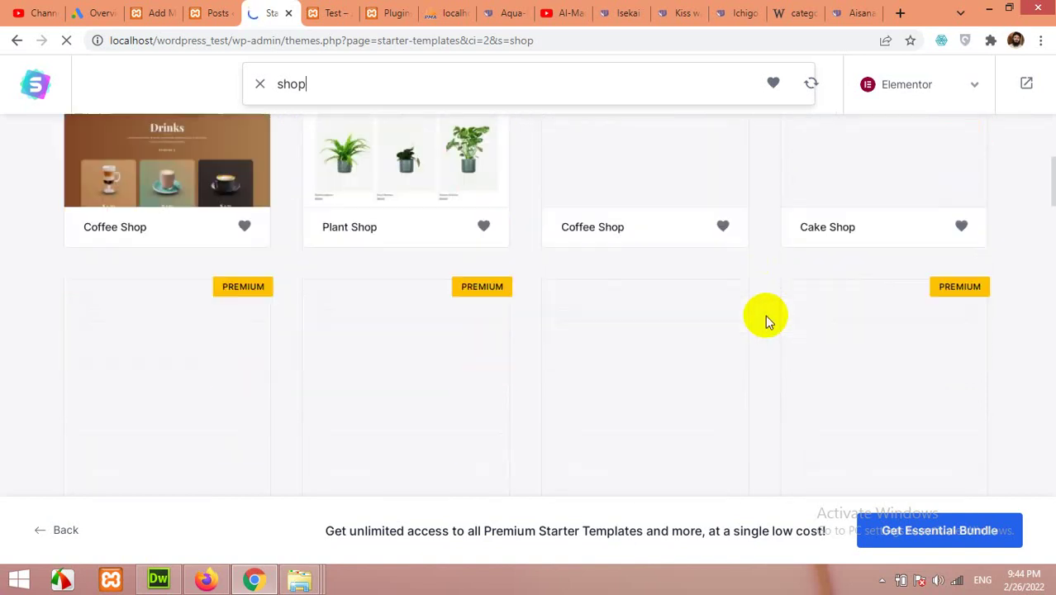
pyautogui.scroll(3, 554, 354)
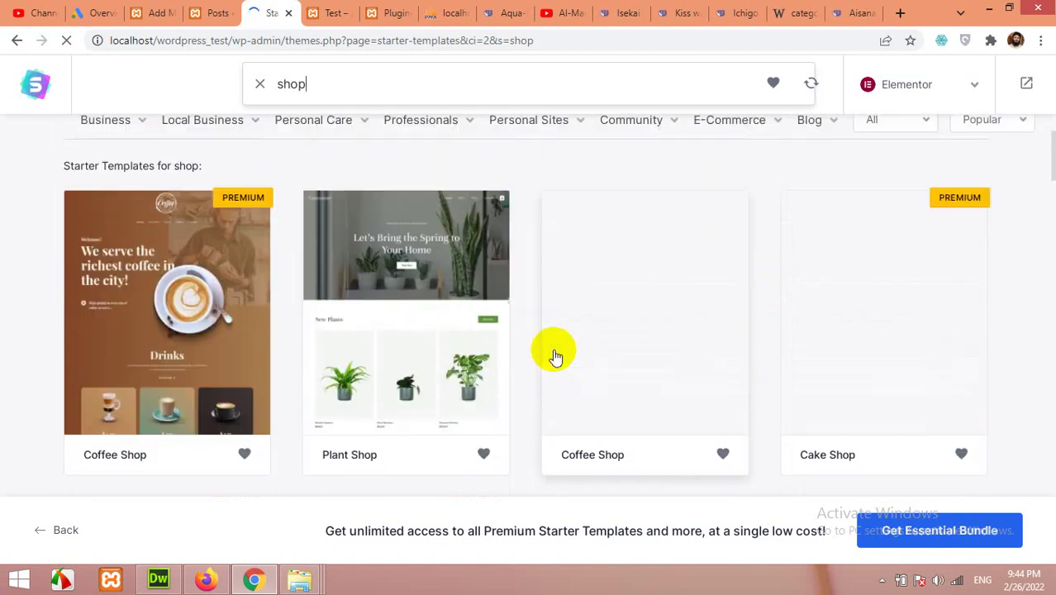
pyautogui.scroll(-3, 1001, 309)
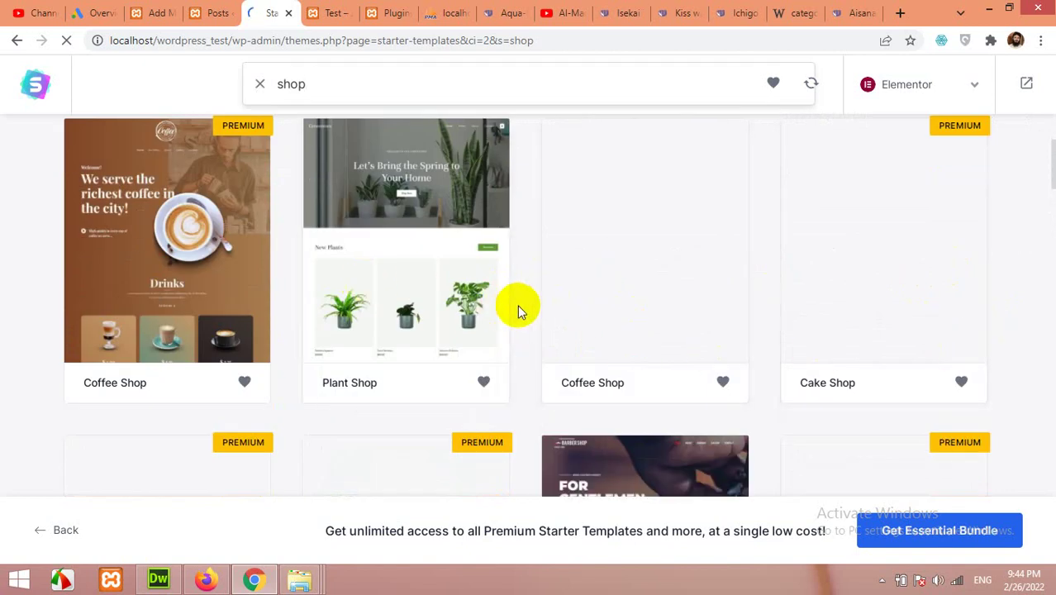
pyautogui.scroll(-5, 526, 302)
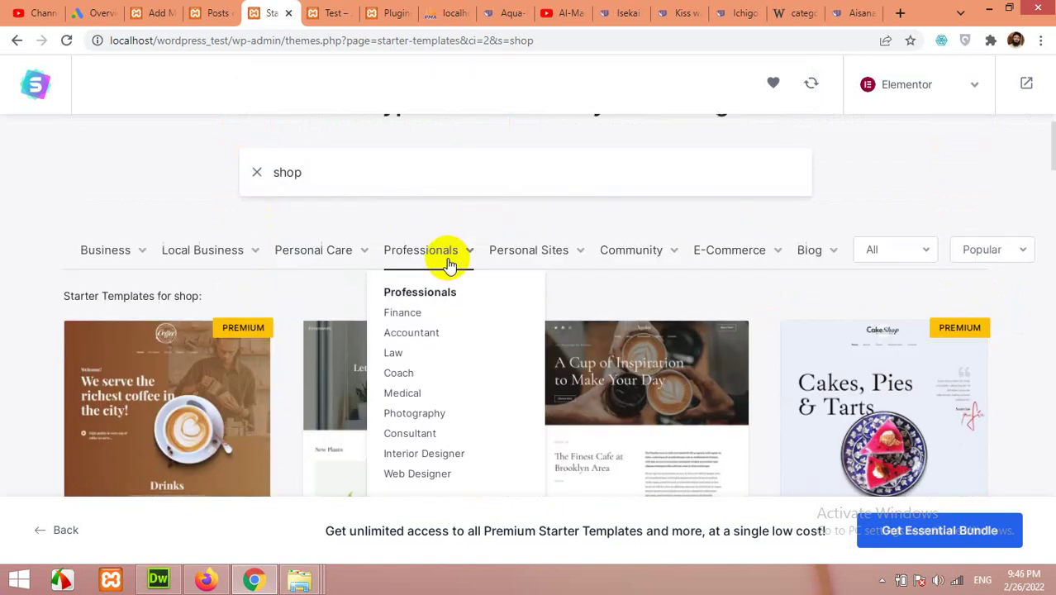
pyautogui.scroll(-8, 519, 294)
pyautogui.scroll(-6, 533, 330)
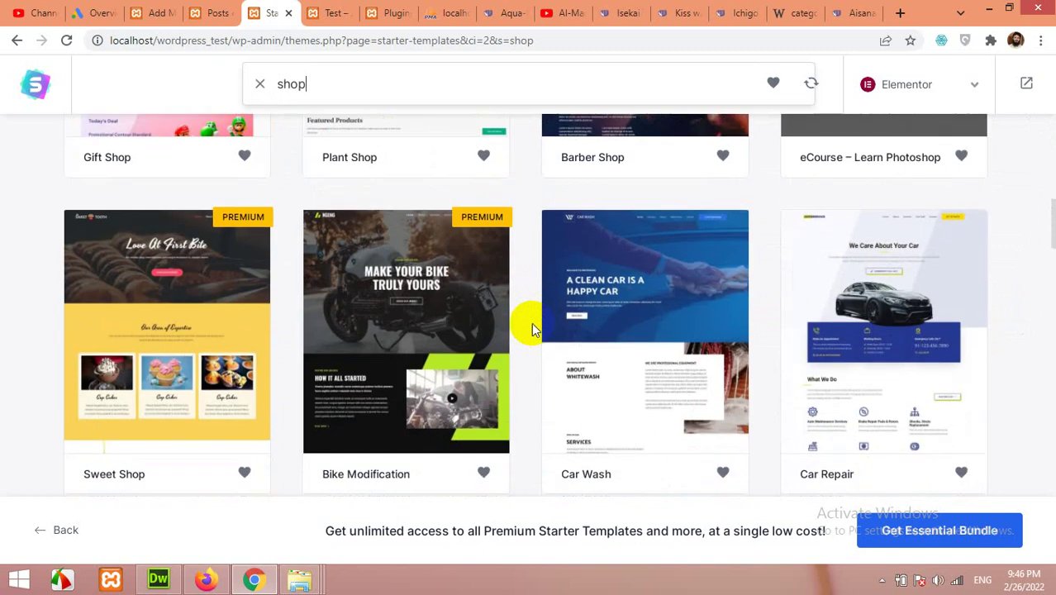
pyautogui.scroll(-4, 527, 317)
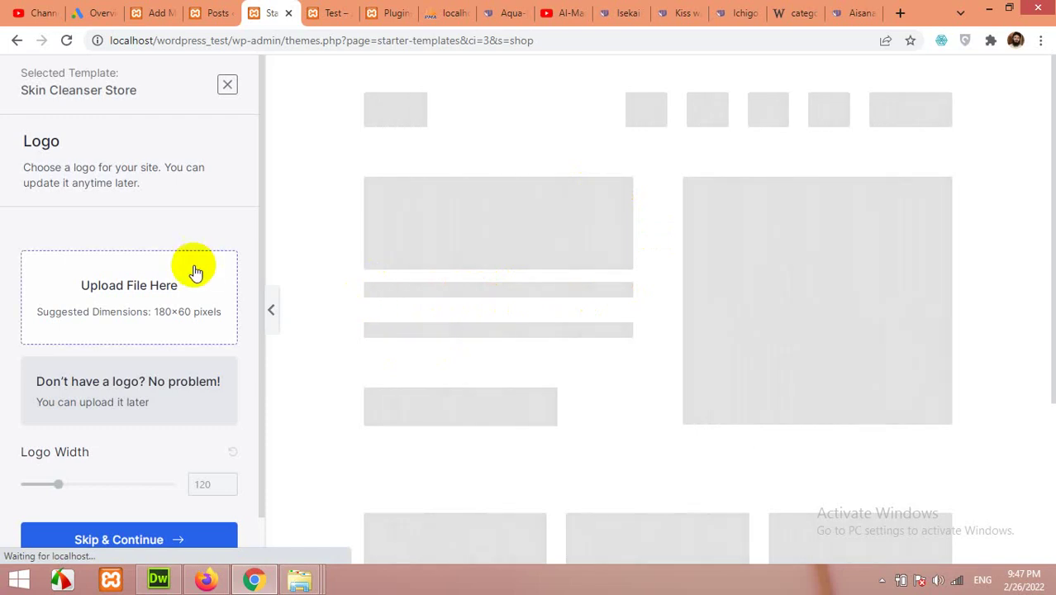
# Skip the logo upload and choose the orange color palette for the Skin Cleanser Store template.
pyautogui.scroll(-1, 108, 395)
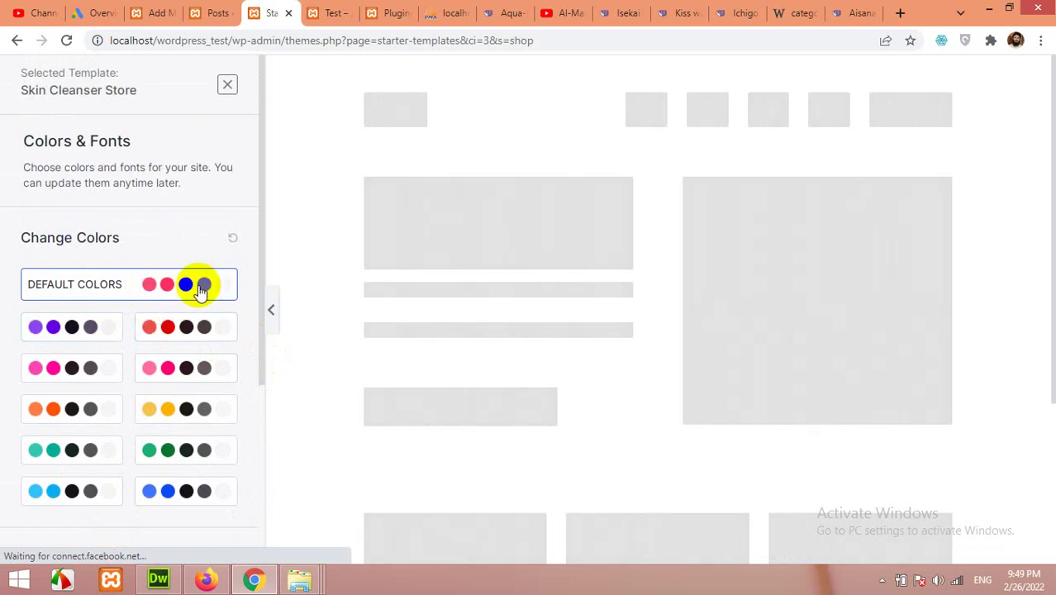
pyautogui.click(54, 454)
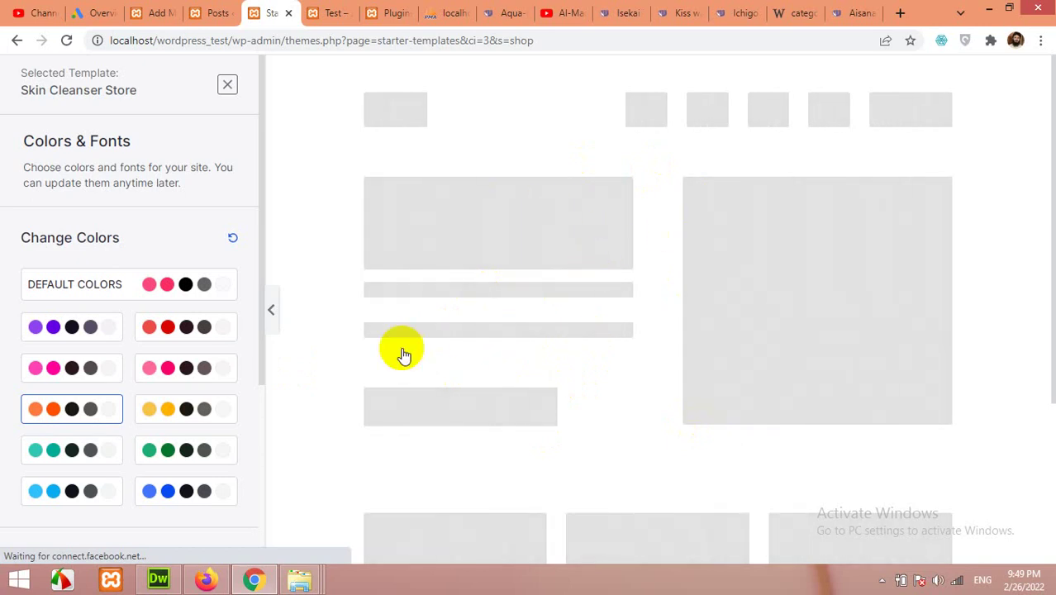
# Choose the teal color palette and the second font pairing for the Skin Cleanser Store template and continue the setup.
pyautogui.scroll(-3, 124, 436)
pyautogui.scroll(-1, 136, 475)
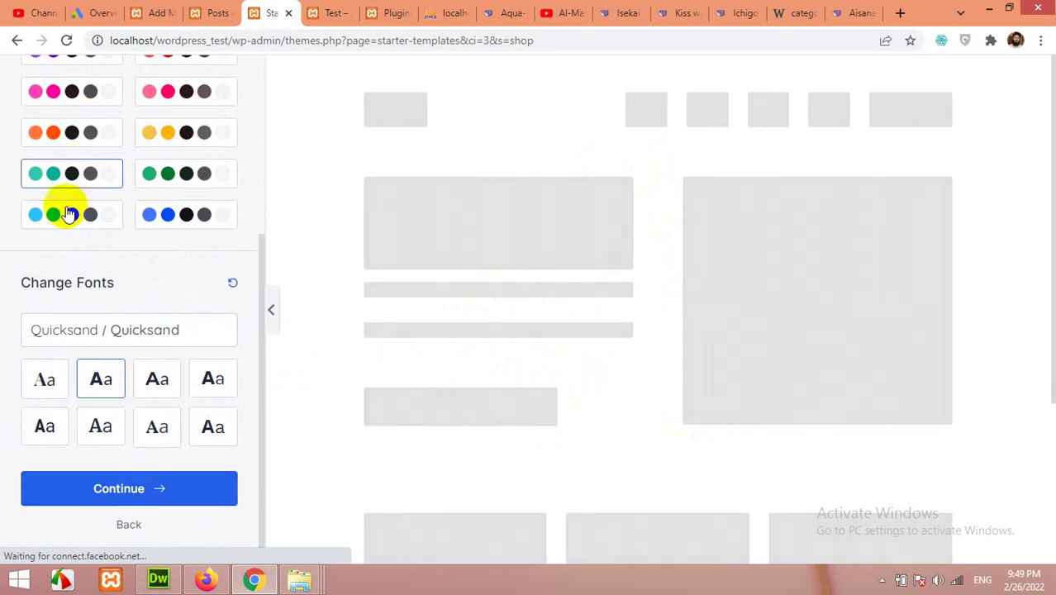
pyautogui.click(125, 489)
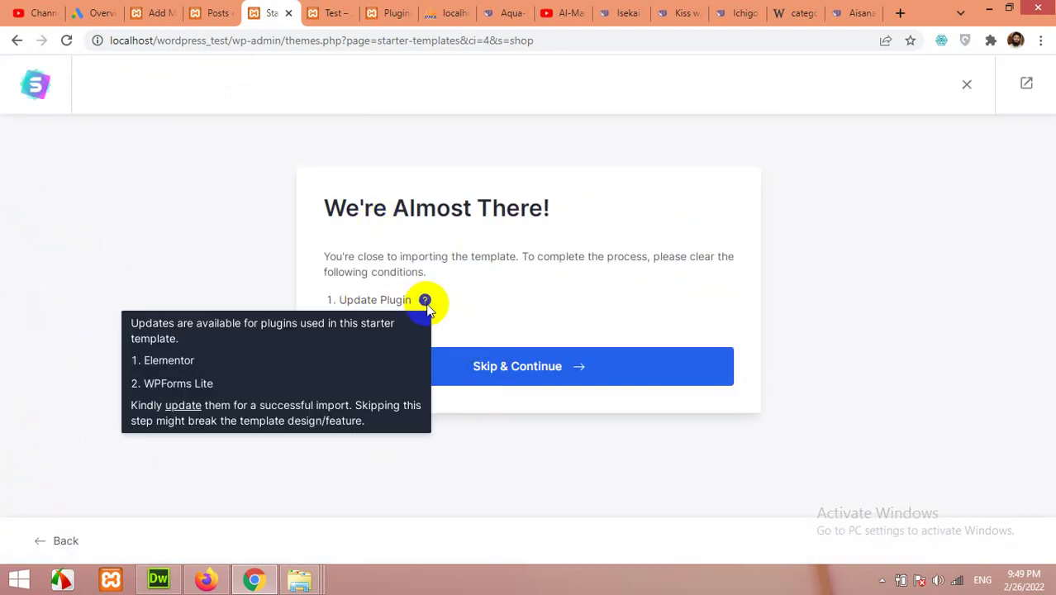
# Skip the plugin updates and build the website with customizer settings, widgets, required plugins and content, without deleting previously imported sites.
pyautogui.click(487, 369)
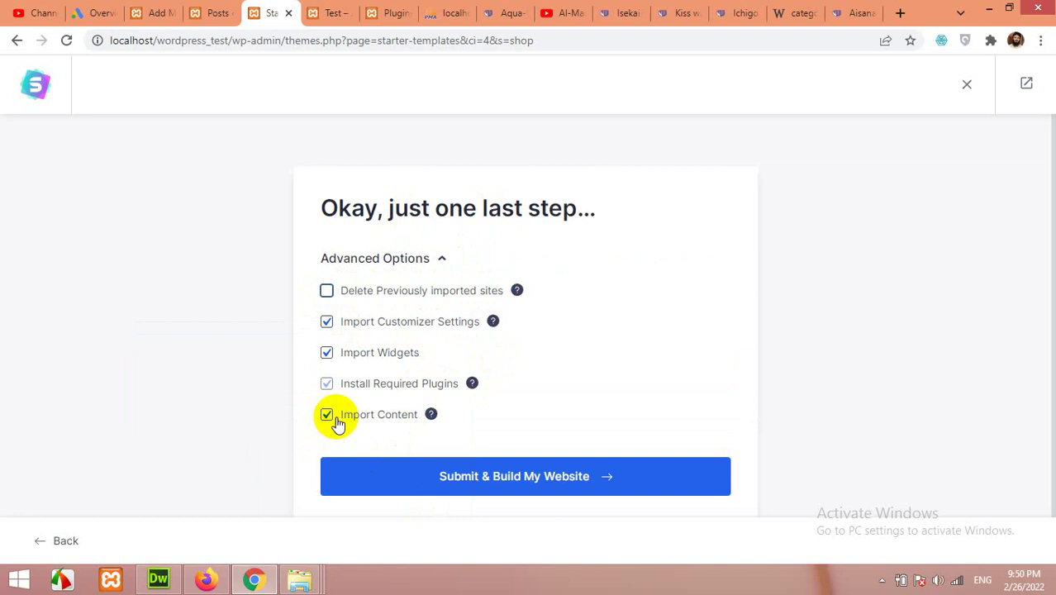
pyautogui.click(517, 486)
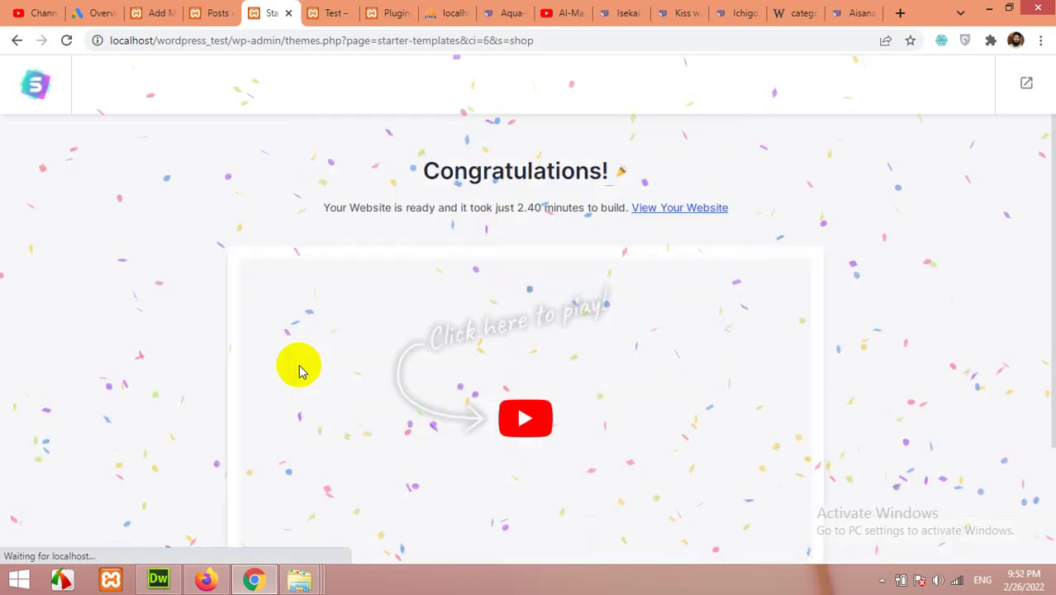
# Open the newly built website and examine its homepage to check which template content it shows.
pyautogui.scroll(-2, 148, 405)
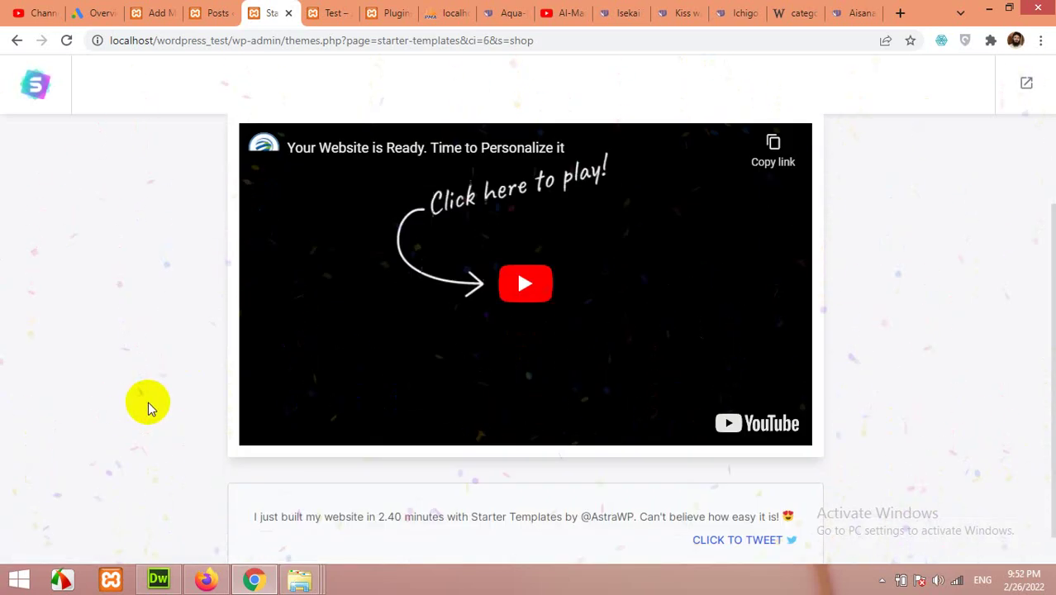
pyautogui.scroll(2, 375, 468)
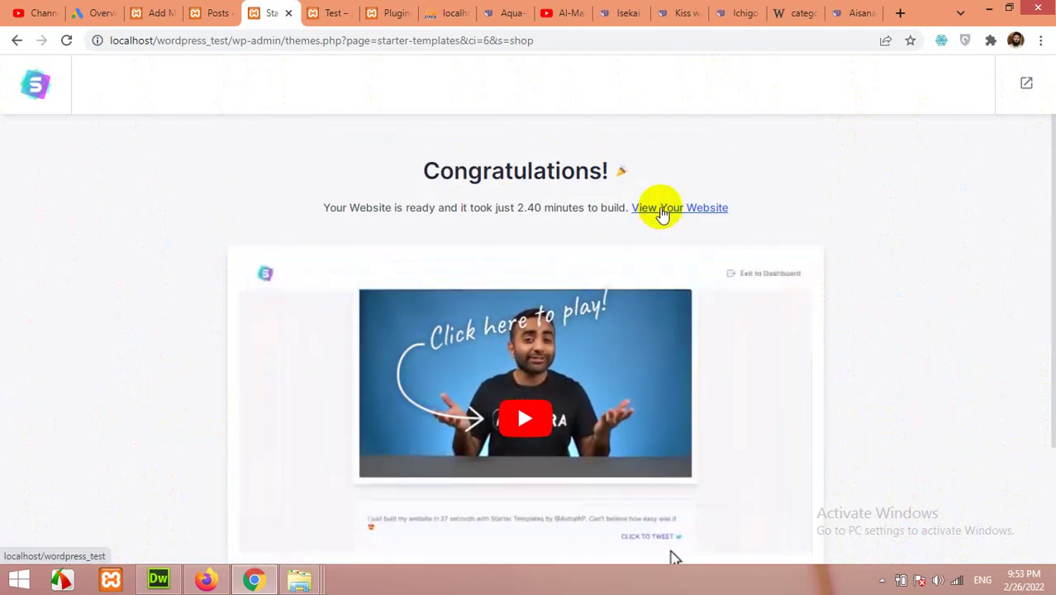
pyautogui.click(661, 212)
pyautogui.click(248, 13)
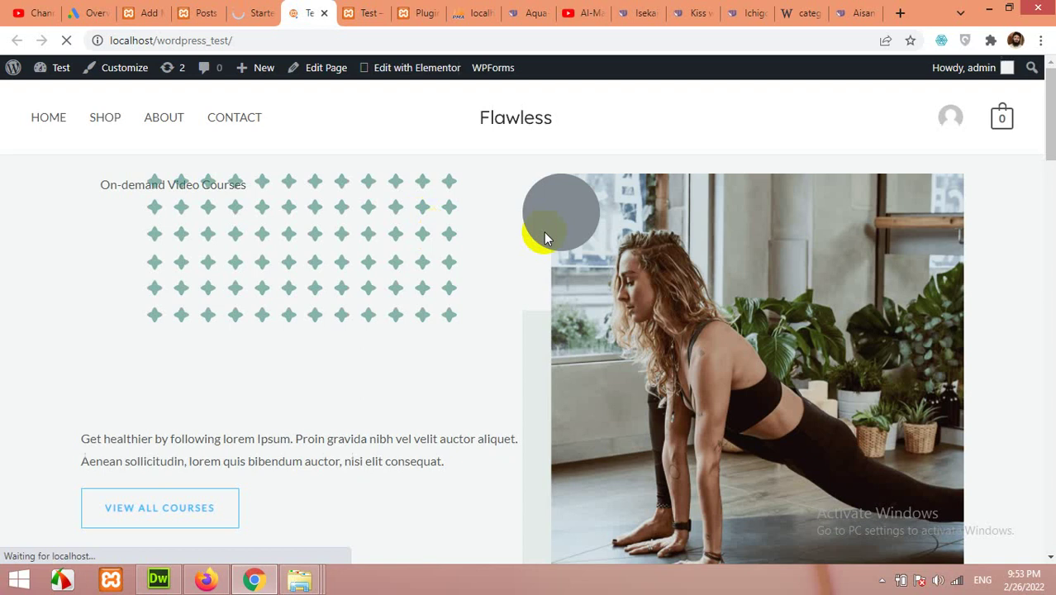
pyautogui.scroll(-10, 415, 309)
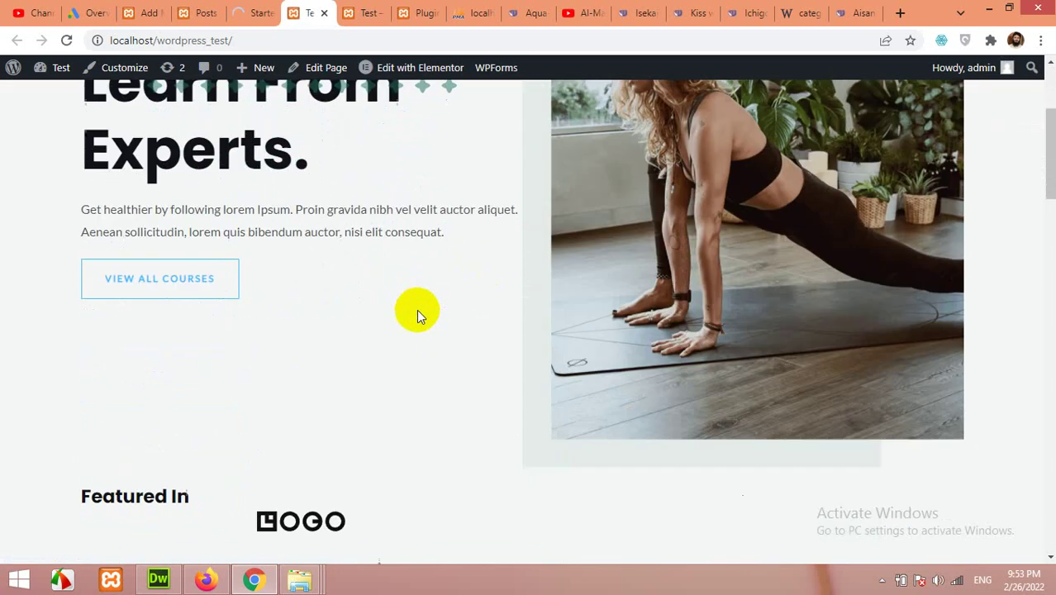
pyautogui.scroll(-8, 443, 333)
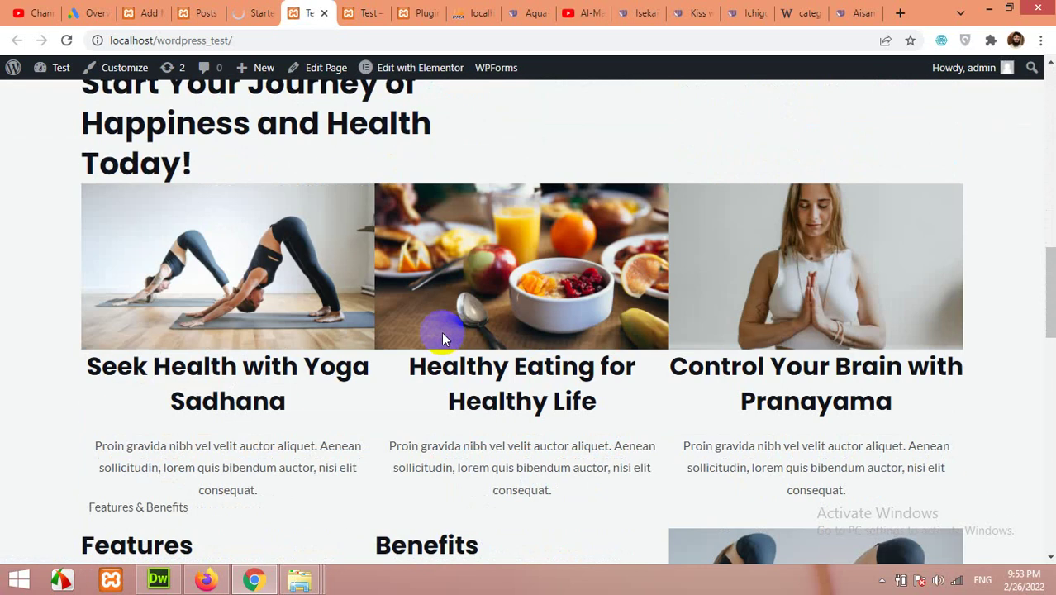
pyautogui.press('Home')
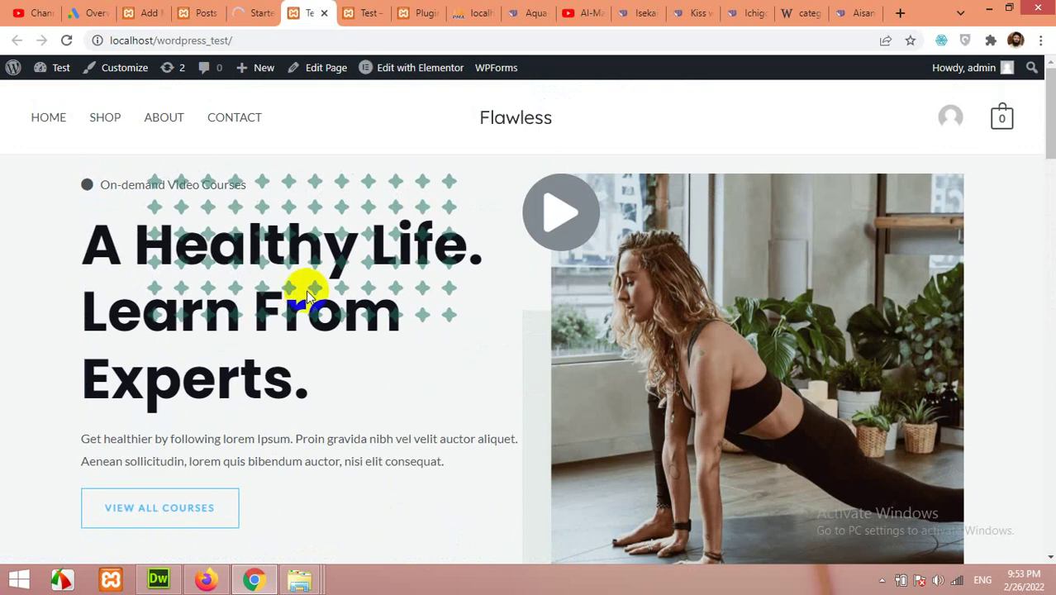
pyautogui.scroll(-10, 421, 347)
pyautogui.scroll(-15, 412, 349)
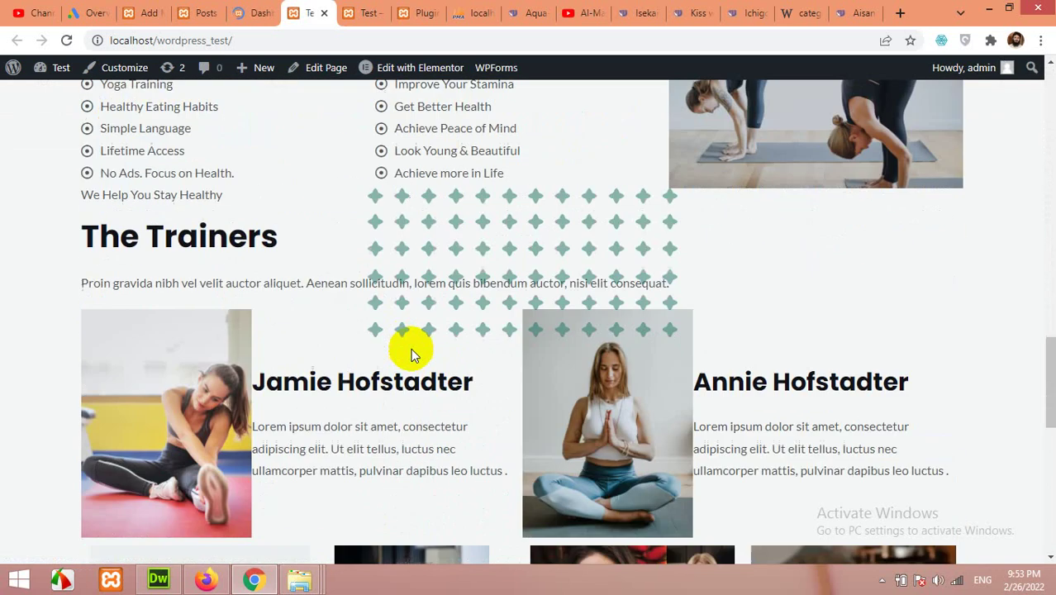
pyautogui.scroll(4, 406, 351)
pyautogui.scroll(15, 392, 347)
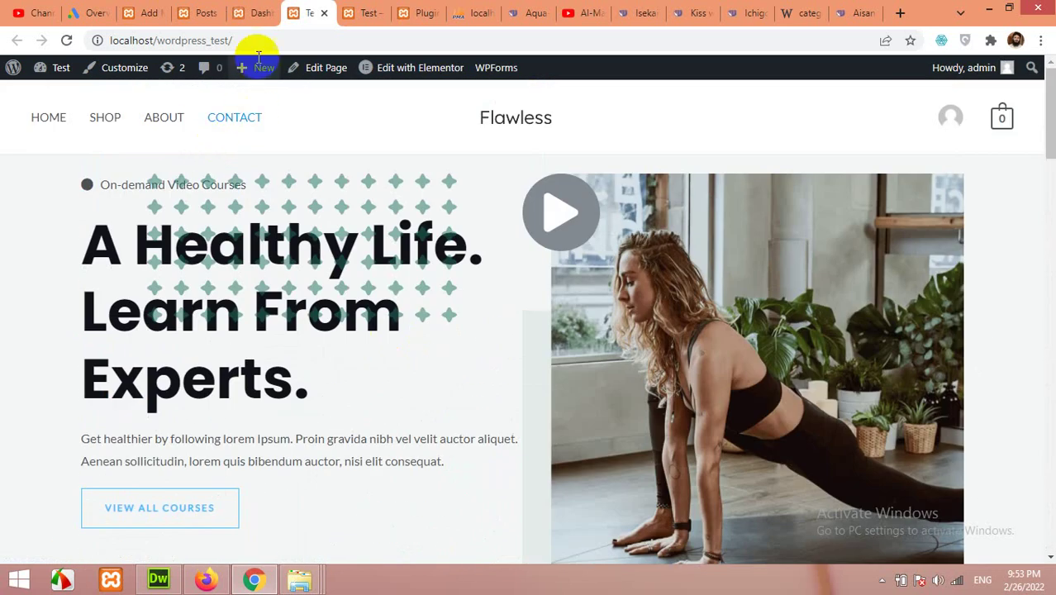
pyautogui.click(261, 9)
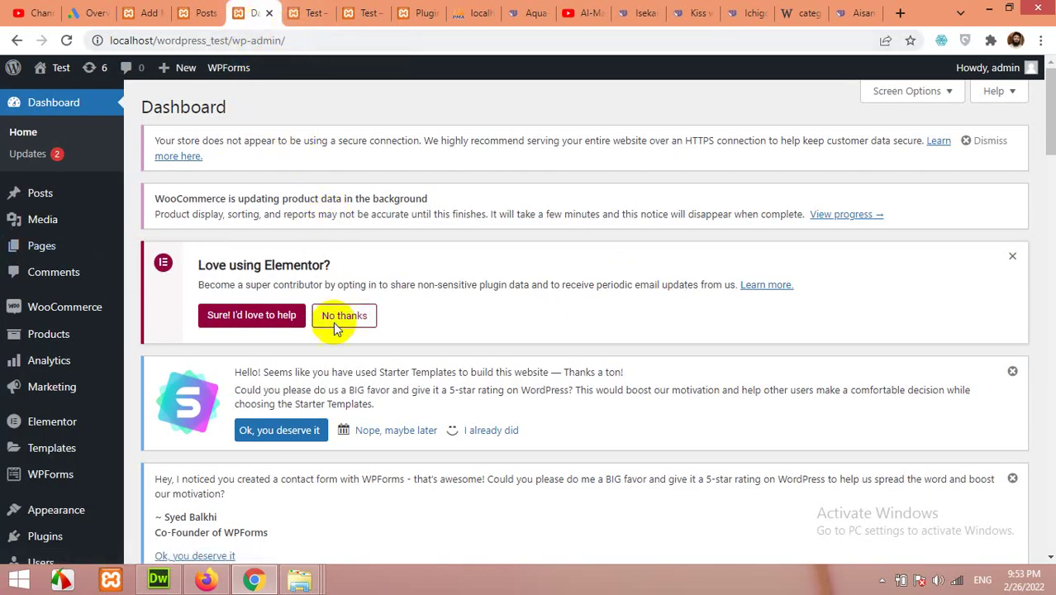
pyautogui.click(312, 10)
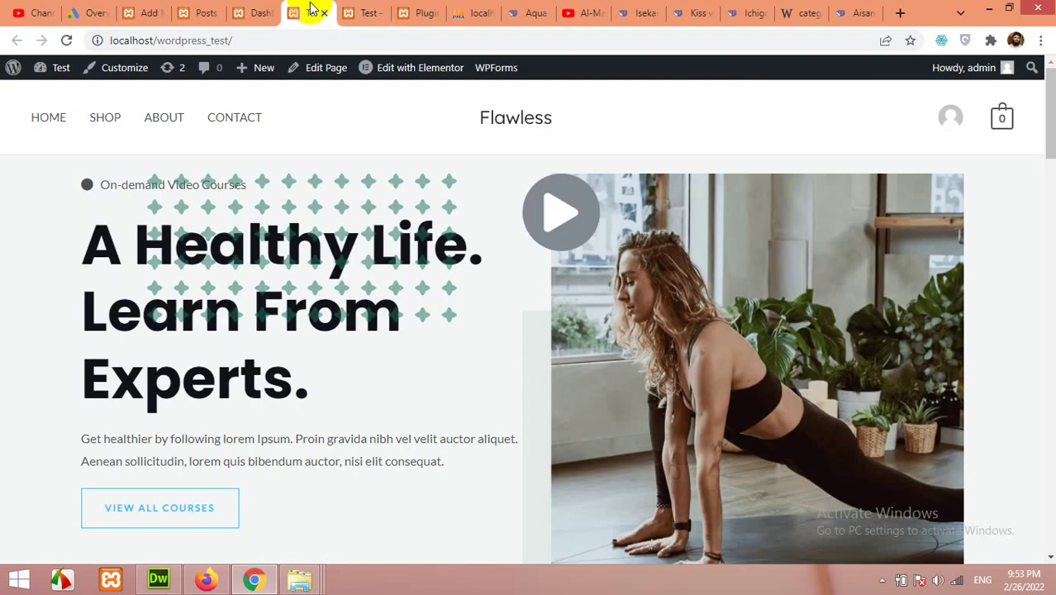
pyautogui.scroll(-10, 427, 329)
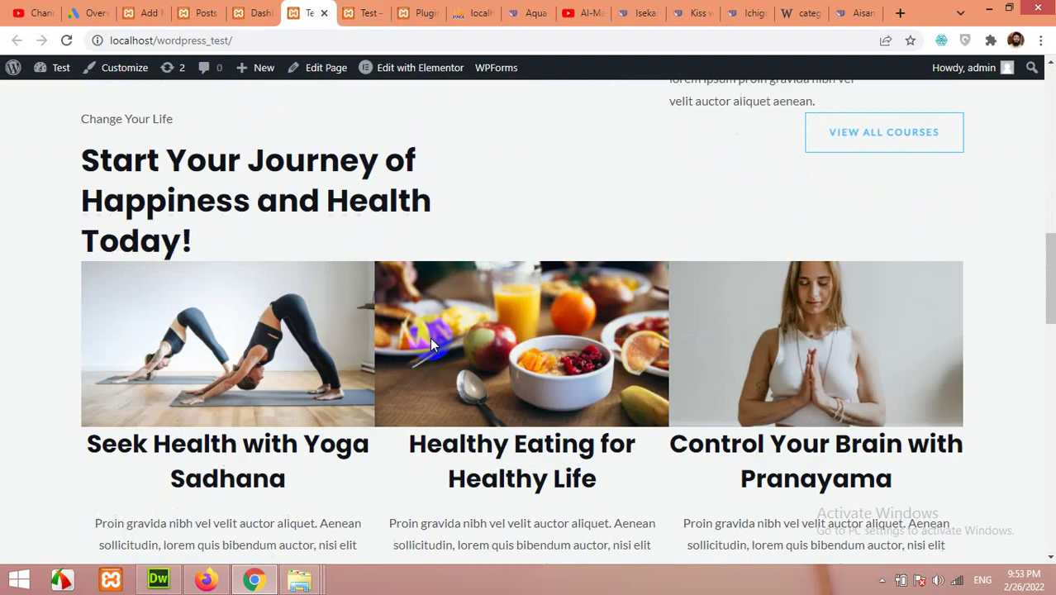
pyautogui.scroll(10, 426, 337)
# Open the list of all pages and view the Elementor Home page that is not the front page in a new tab.
pyautogui.click(261, 12)
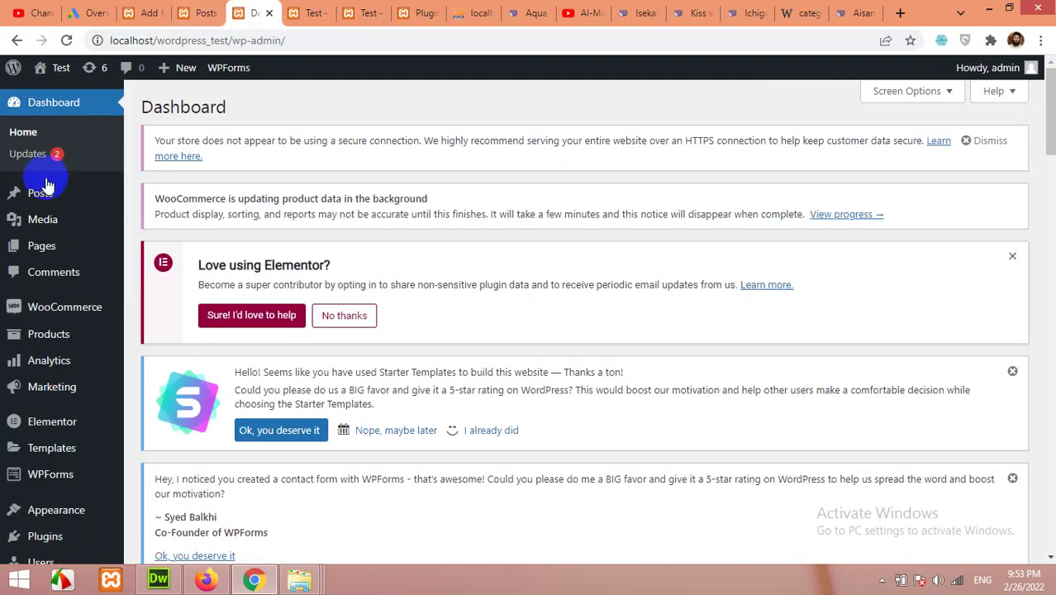
pyautogui.click(51, 256)
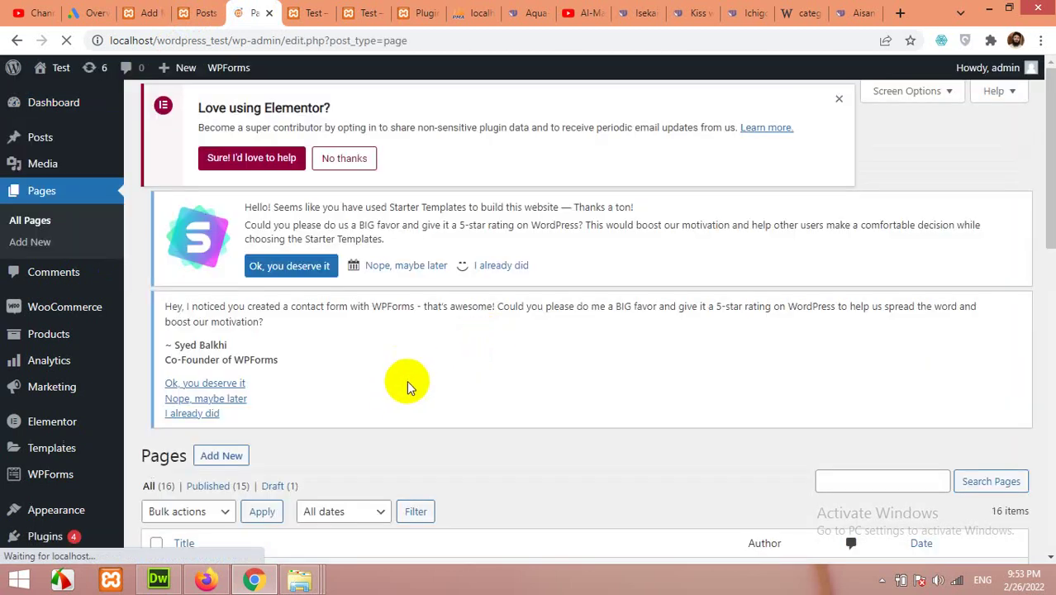
pyautogui.scroll(-7, 406, 380)
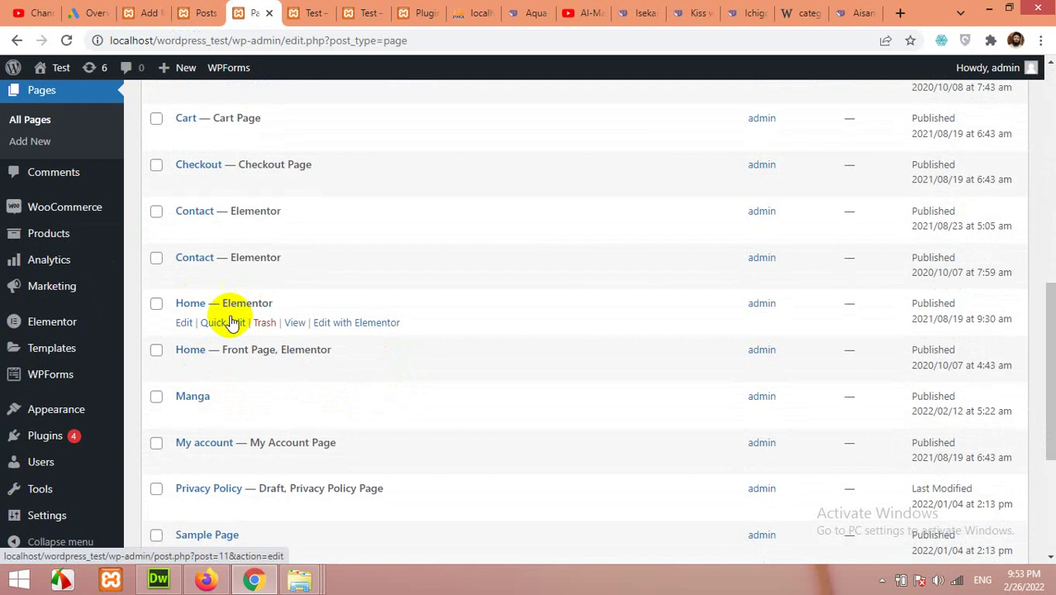
pyautogui.rightClick(297, 324)
pyautogui.click(311, 332)
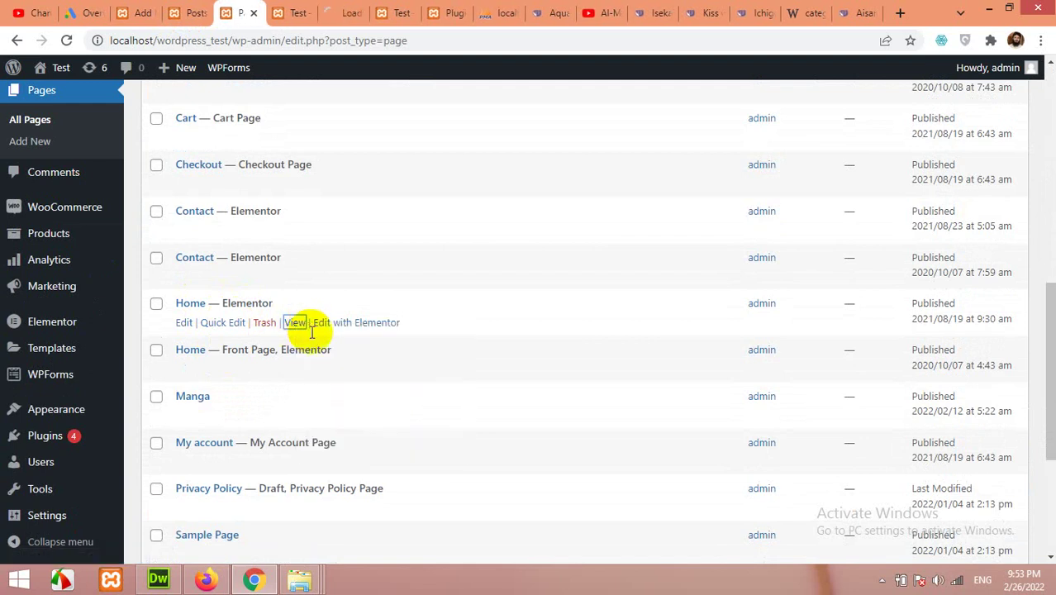
pyautogui.click(330, 10)
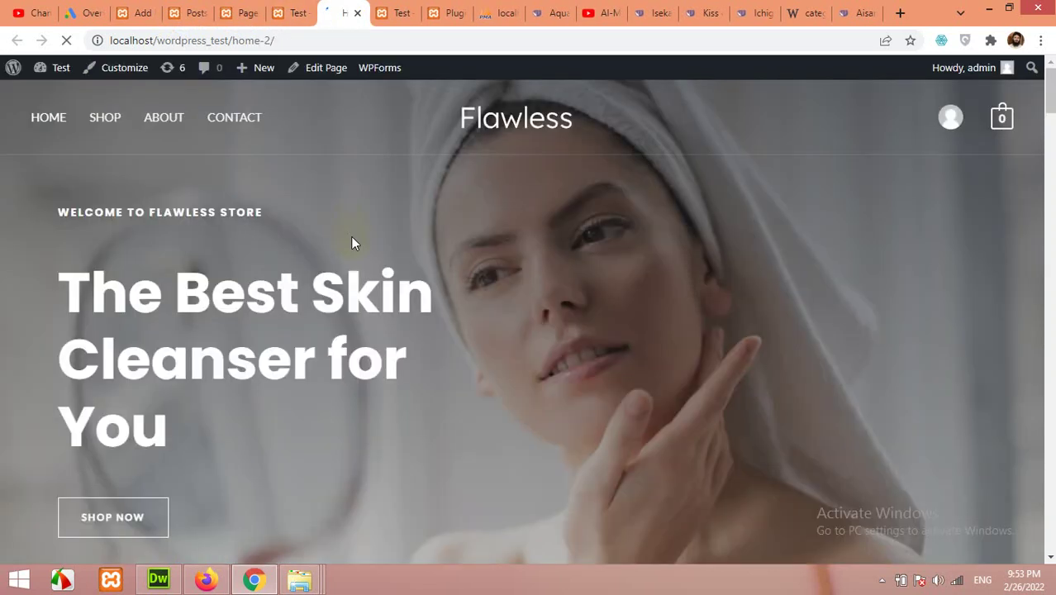
pyautogui.scroll(-10, 446, 330)
pyautogui.scroll(8, 461, 349)
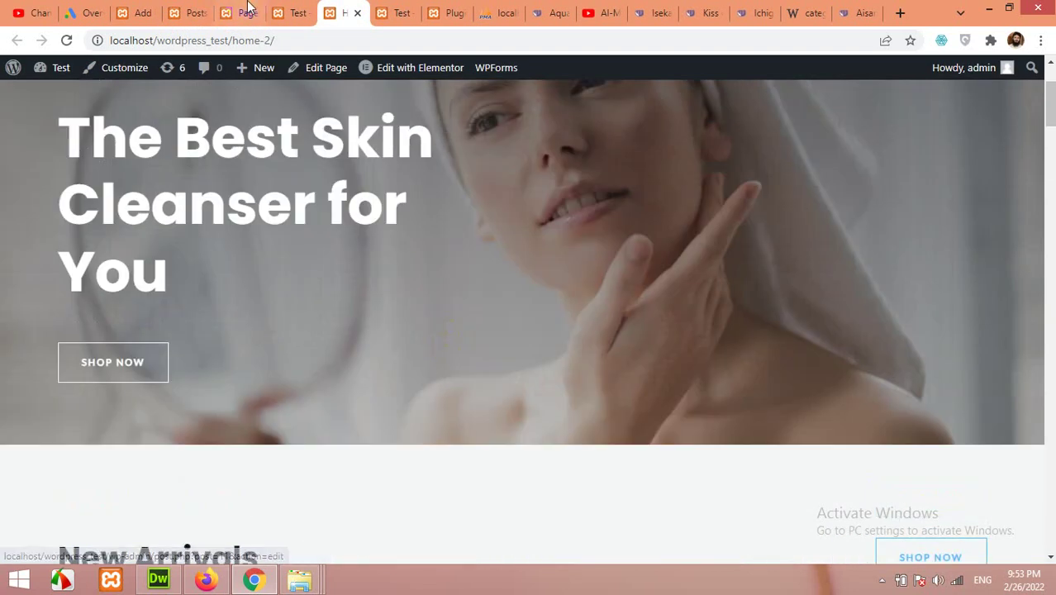
# Rename the Elementor Home page that is not the front page as "Home 2", update it and return to the page list.
pyautogui.click(244, 10)
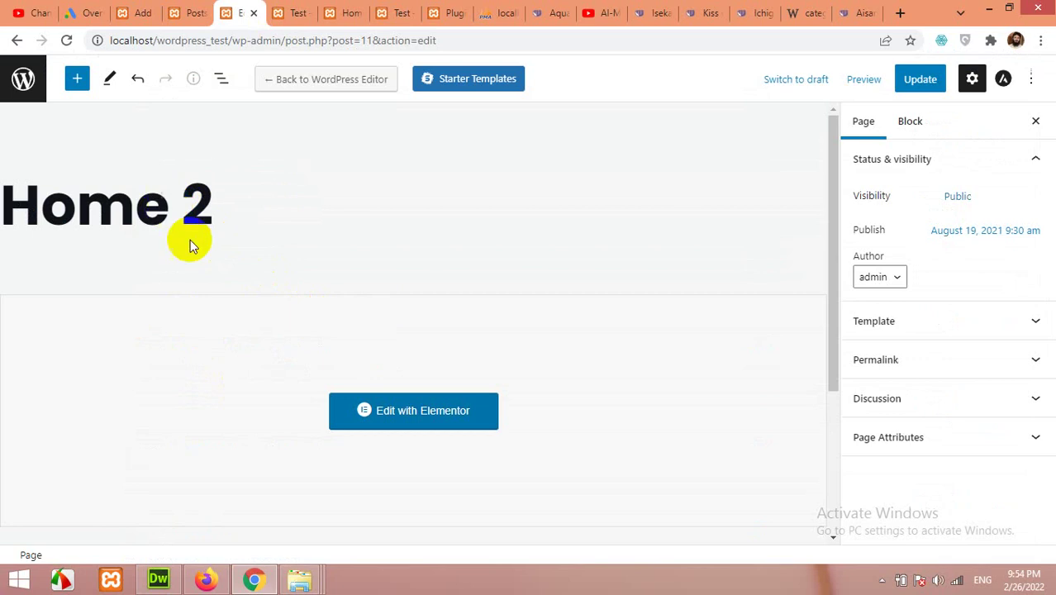
pyautogui.click(919, 82)
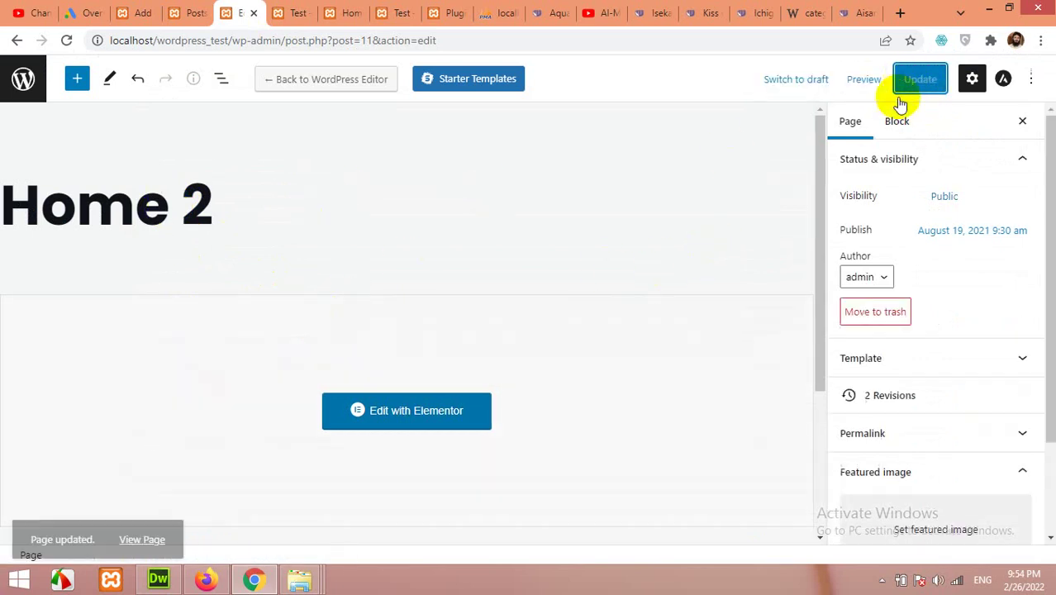
pyautogui.click(23, 93)
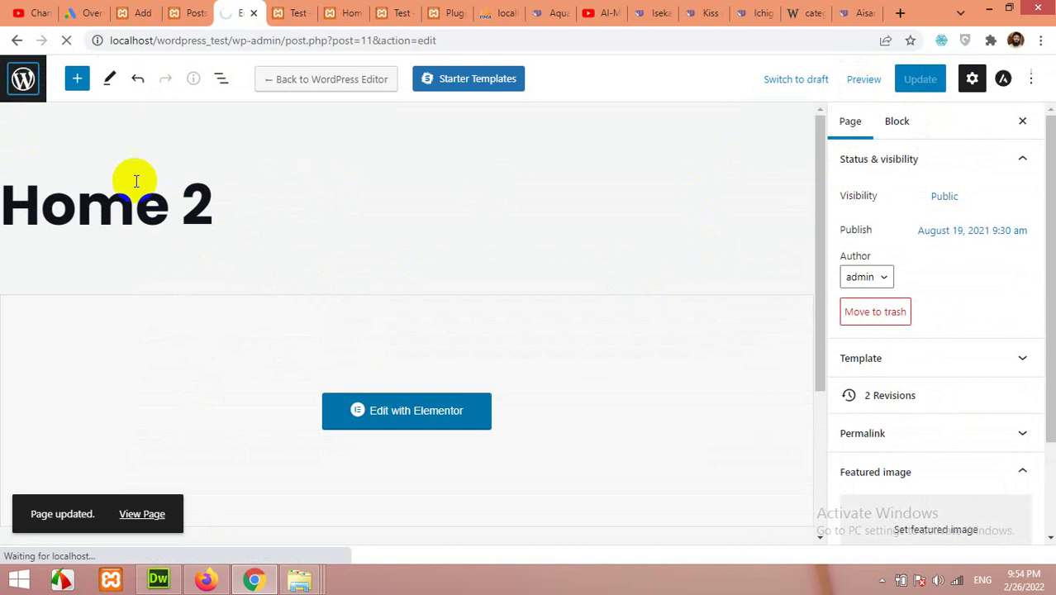
# Set the static homepage to Home 2 in the reading settings and save the changes.
pyautogui.scroll(-5, 83, 388)
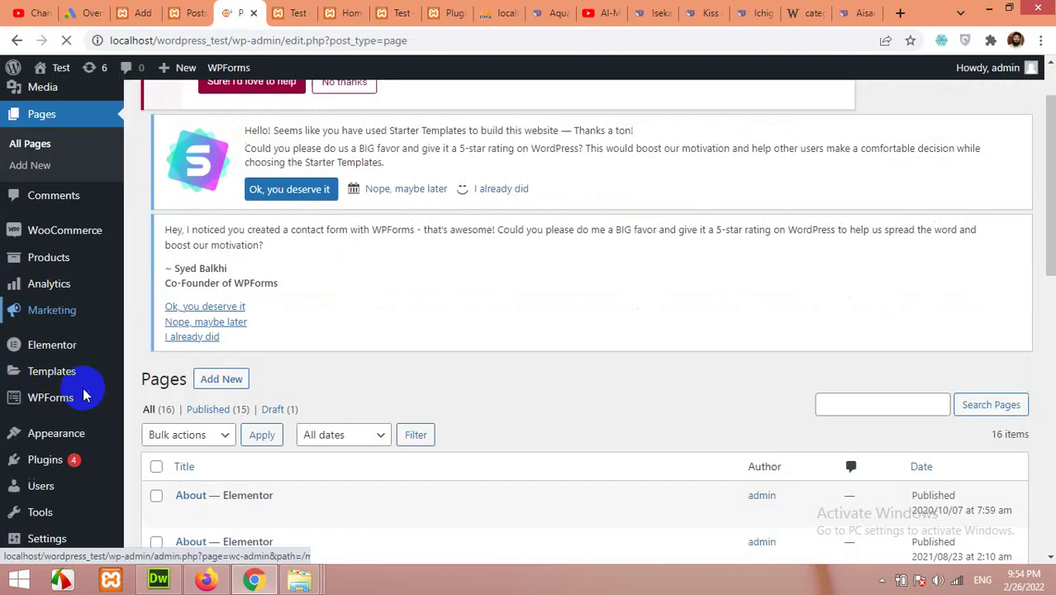
pyautogui.moveTo(35, 518)
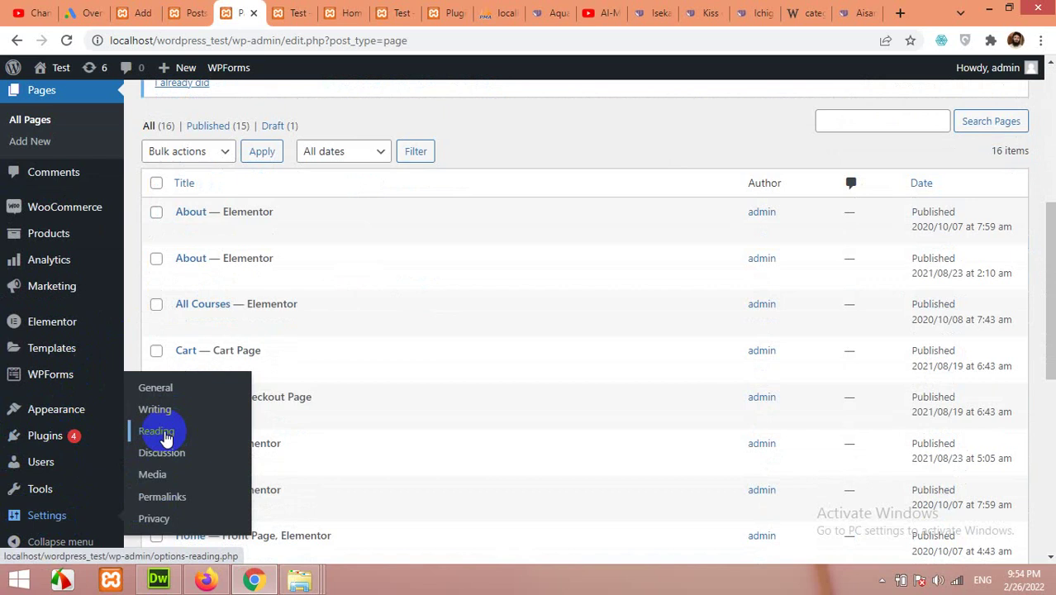
pyautogui.click(165, 436)
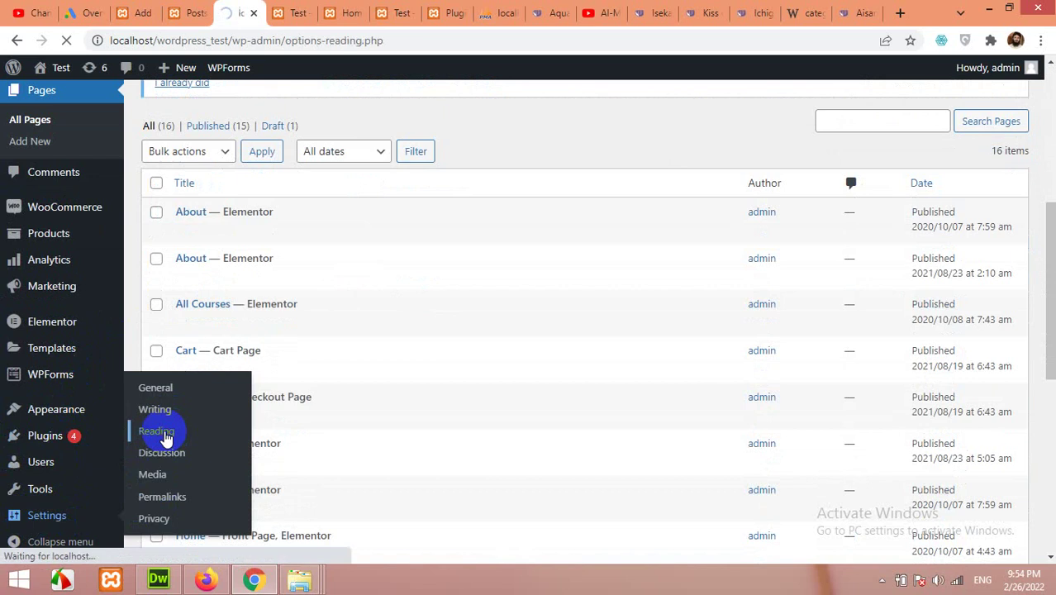
pyautogui.scroll(-4, 359, 331)
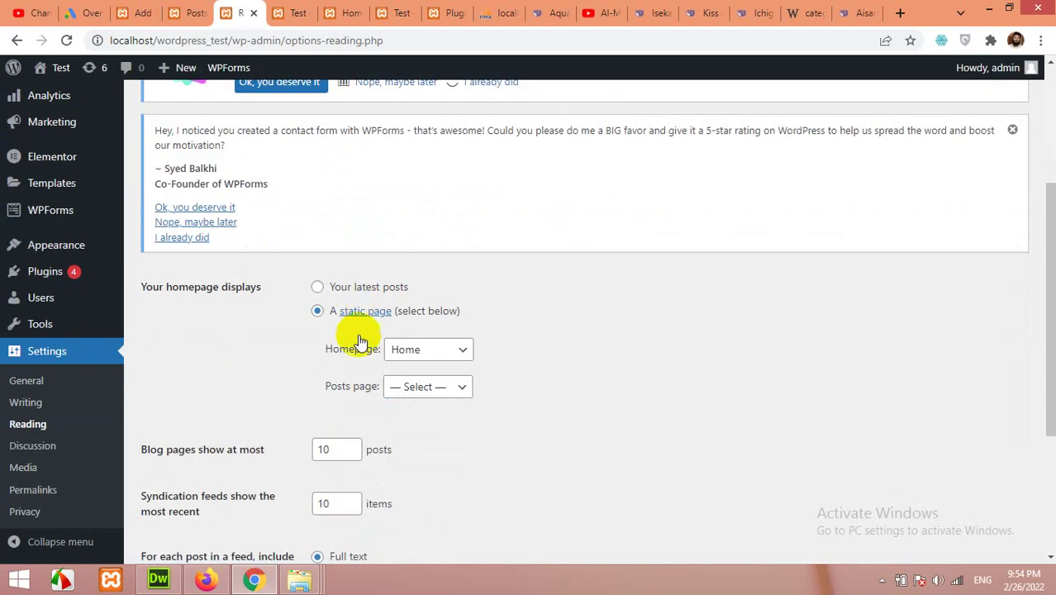
pyautogui.click(424, 349)
pyautogui.click(409, 238)
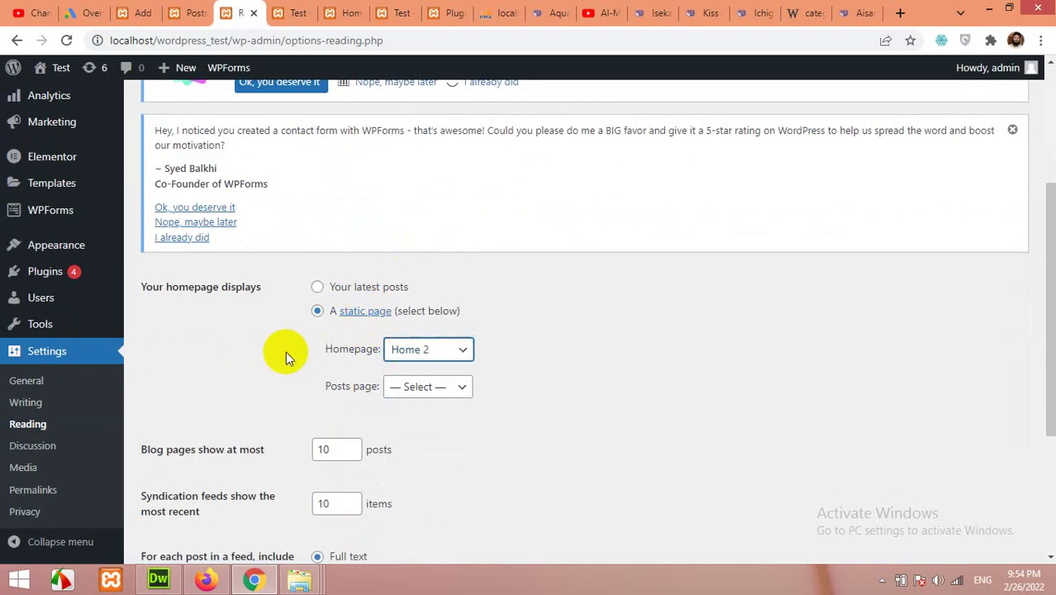
pyautogui.scroll(-3, 285, 351)
pyautogui.click(152, 484)
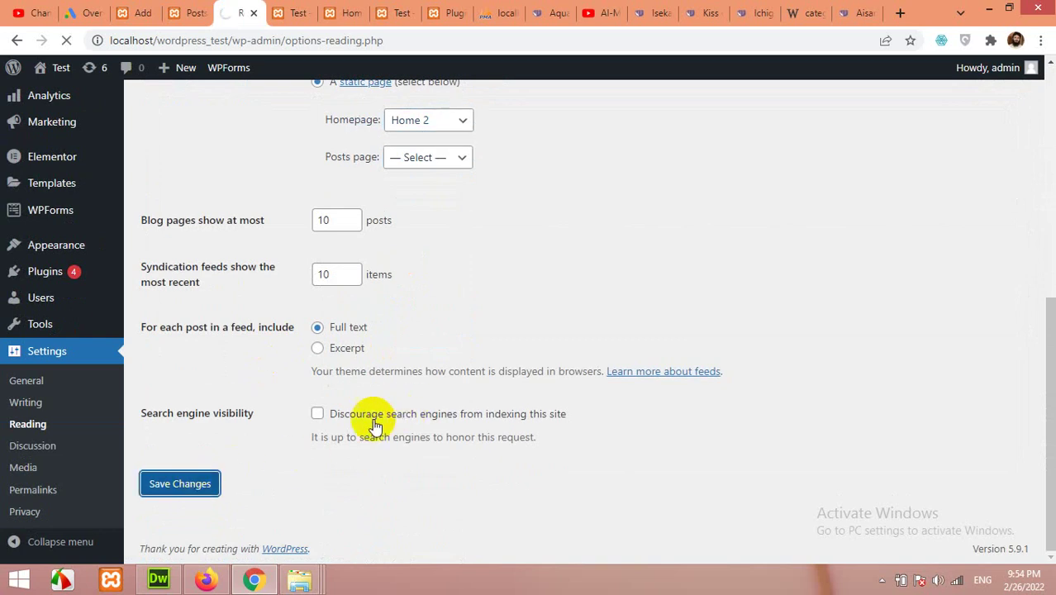
# Reload the website's front page and examine its hero banner and New Arrivals section.
pyautogui.click(297, 12)
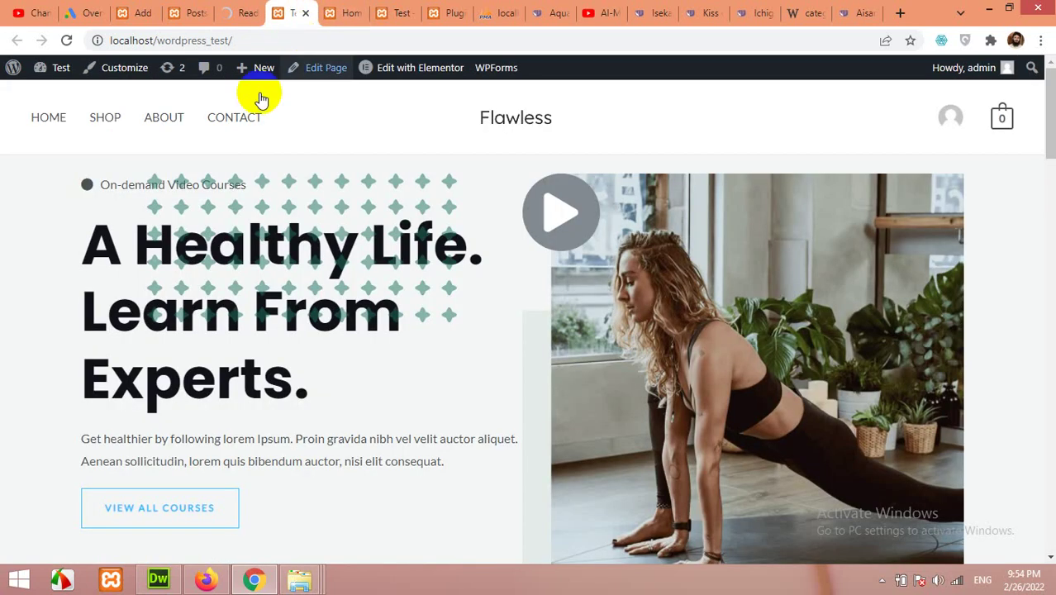
pyautogui.click(66, 42)
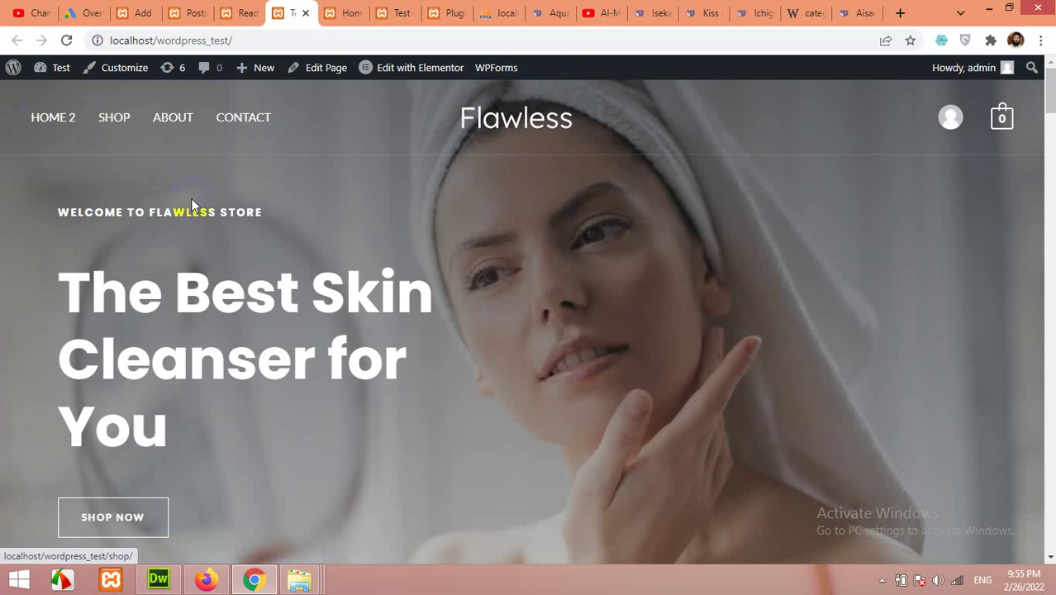
pyautogui.scroll(-2, 191, 204)
pyautogui.scroll(-4, 222, 329)
pyautogui.scroll(1, 270, 336)
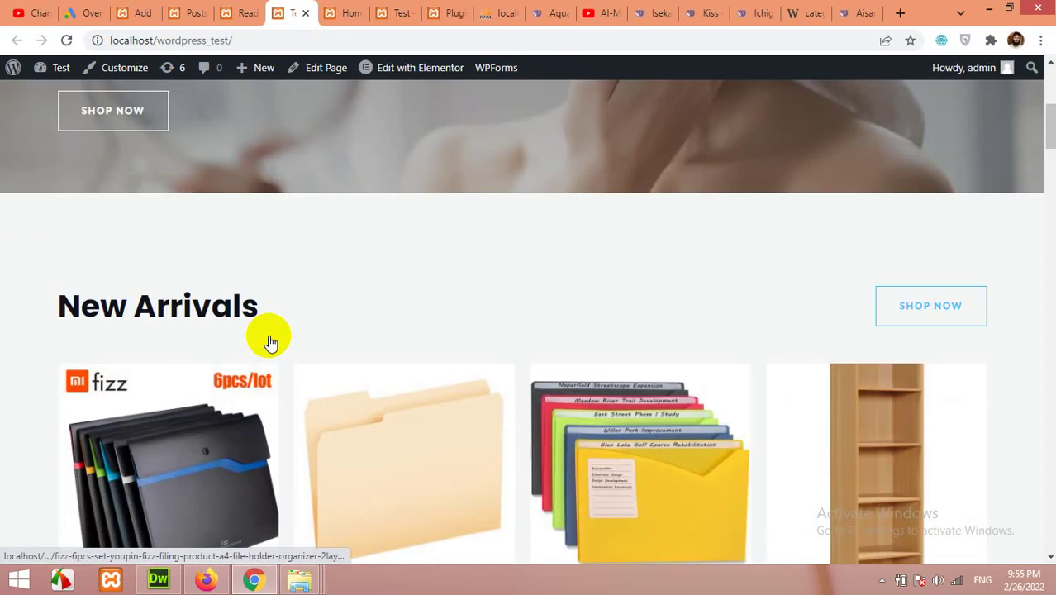
pyautogui.scroll(2, 270, 341)
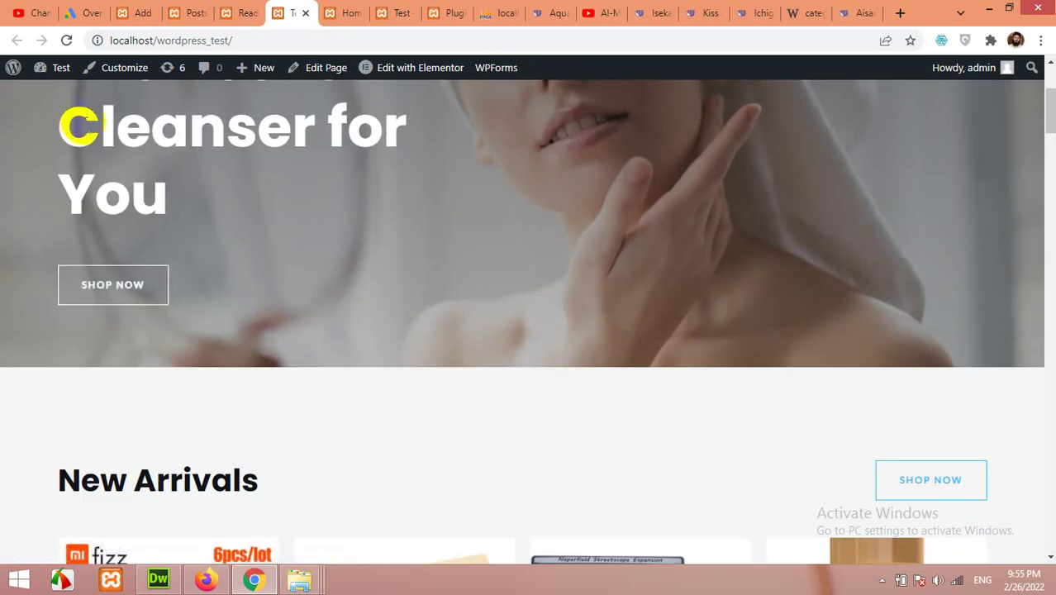
pyautogui.moveTo(99, 126); pyautogui.dragTo(187, 193)
pyautogui.click(565, 169)
pyautogui.scroll(3, 639, 223)
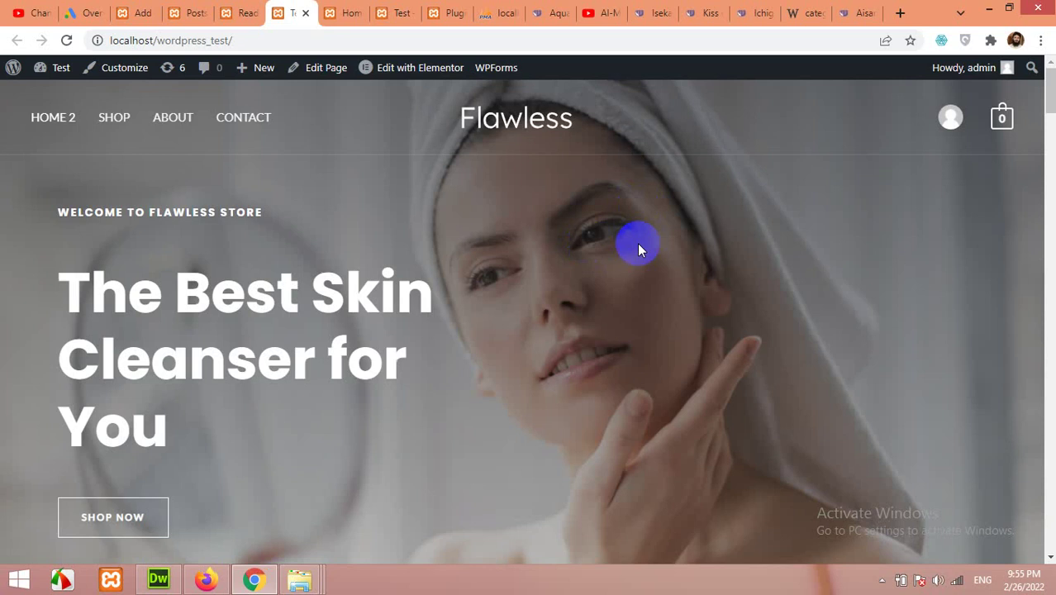
# Examine the front page's product listings, the Beauty Flawless Skin section and the Most Loved by the Customers section.
pyautogui.scroll(-8, 615, 279)
pyautogui.scroll(2, 397, 314)
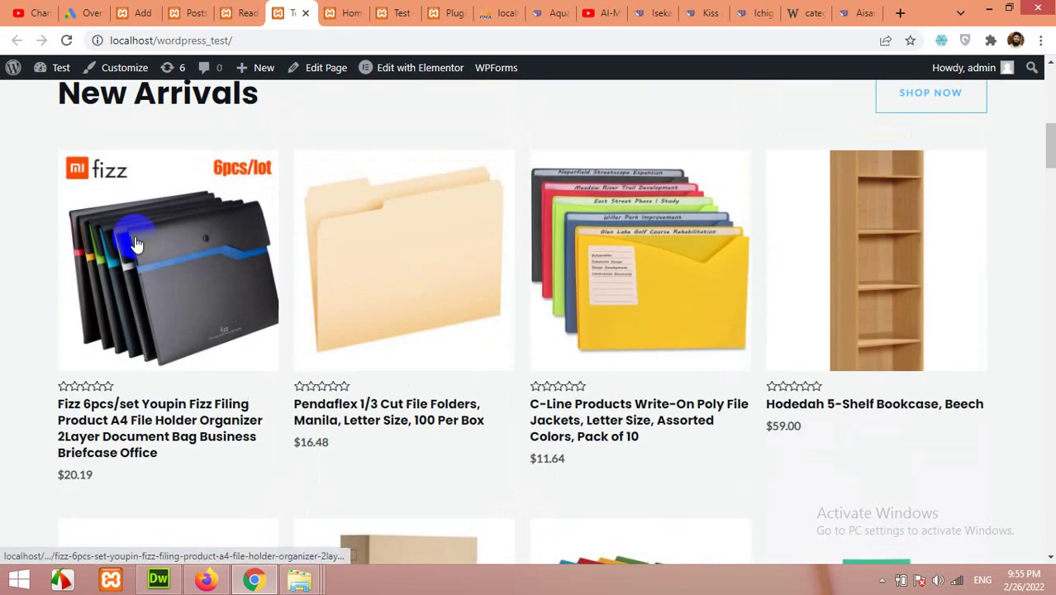
pyautogui.scroll(-7, 818, 323)
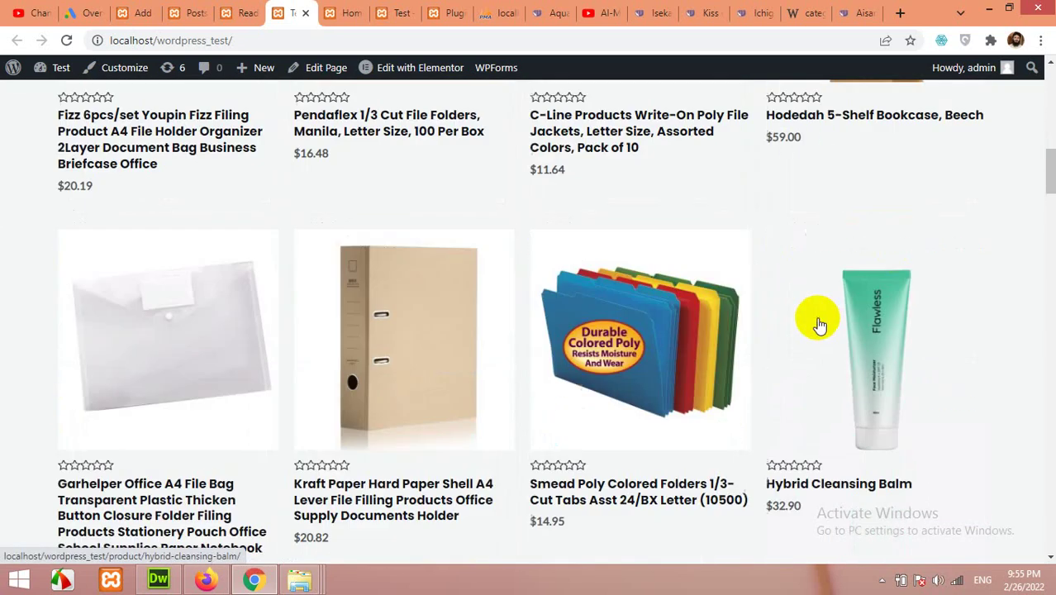
pyautogui.scroll(3, 614, 296)
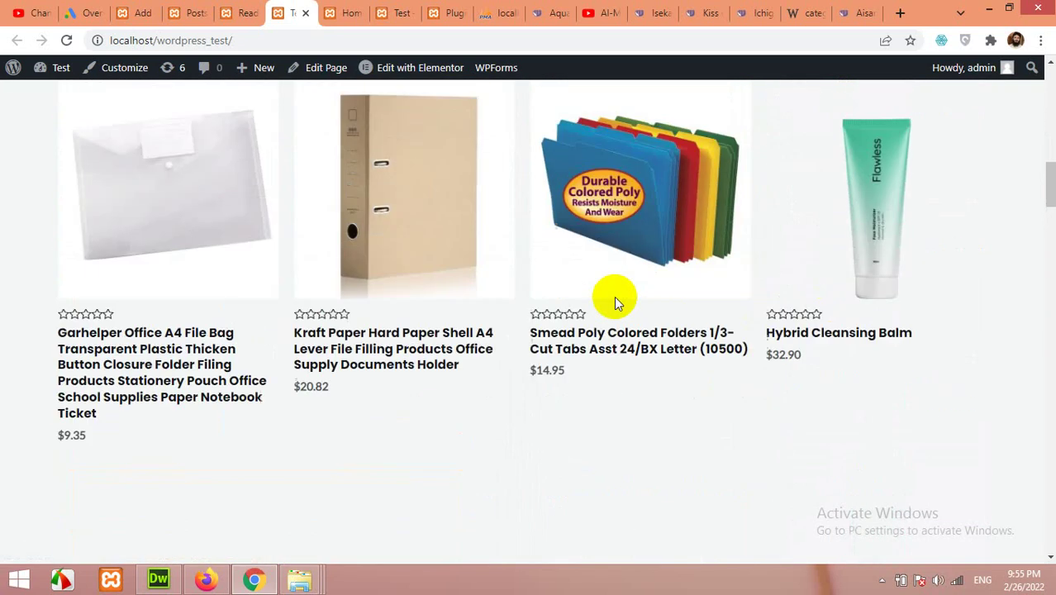
pyautogui.scroll(-15, 700, 316)
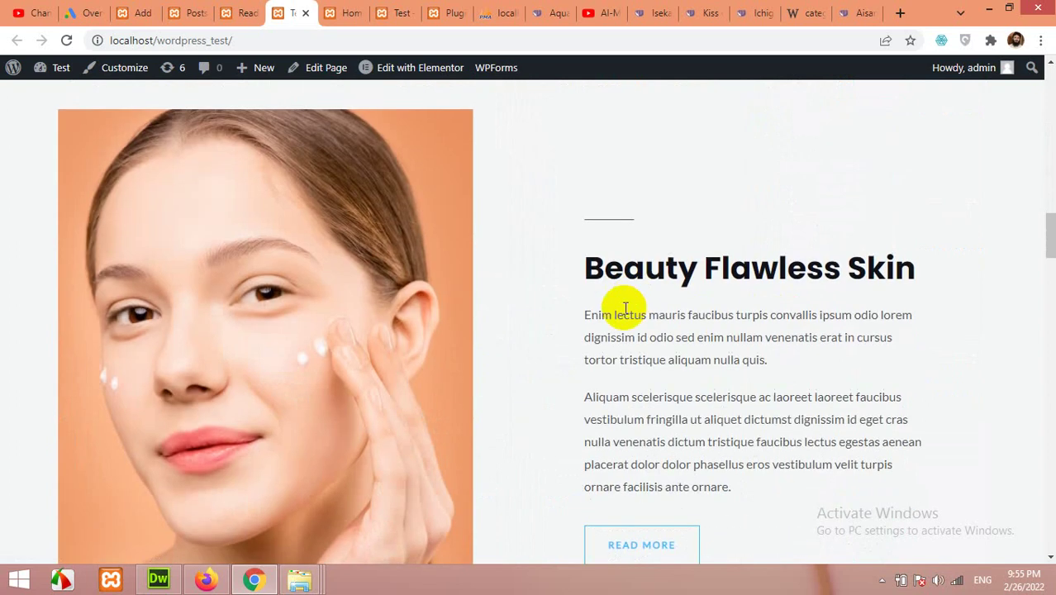
pyautogui.scroll(-11, 625, 315)
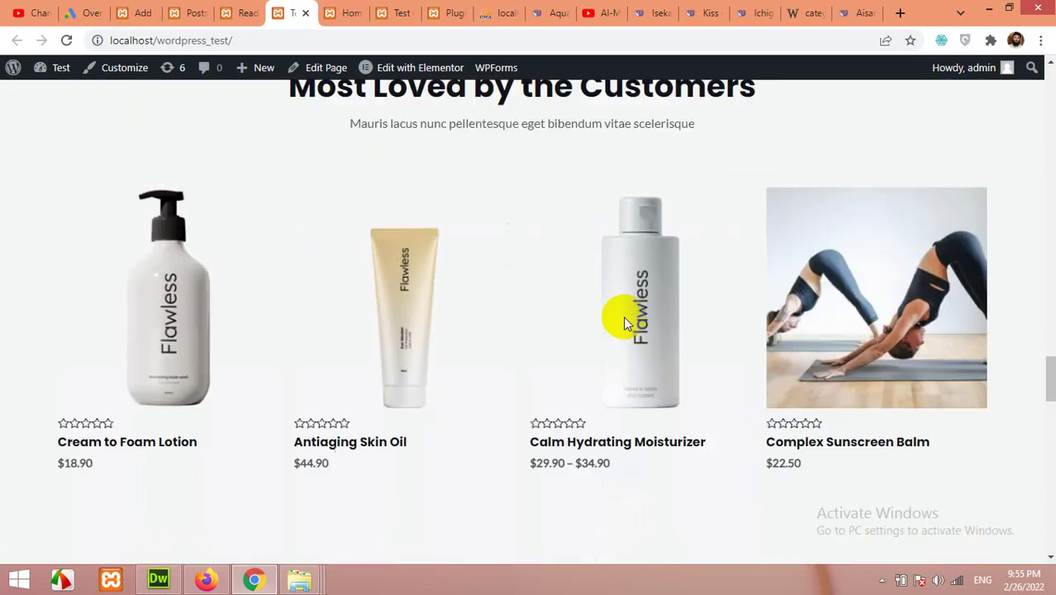
pyautogui.scroll(1, 260, 295)
pyautogui.scroll(1, 260, 296)
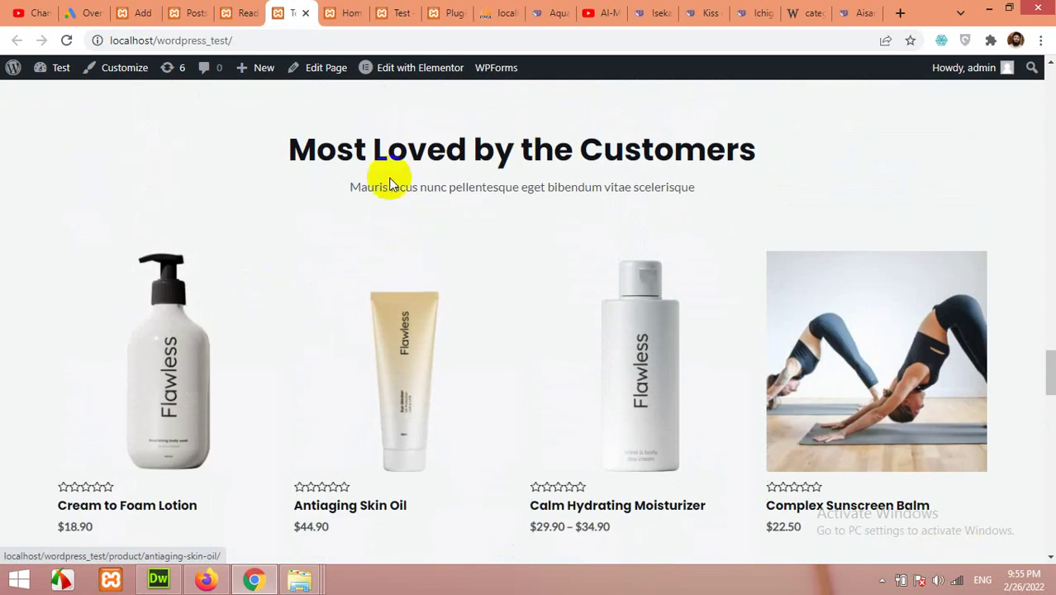
pyautogui.moveTo(625, 161); pyautogui.dragTo(638, 170)
# Review the front page's customer testimonials, Follow Us gallery and footer, and return to the hero banner.
pyautogui.scroll(-3, 533, 307)
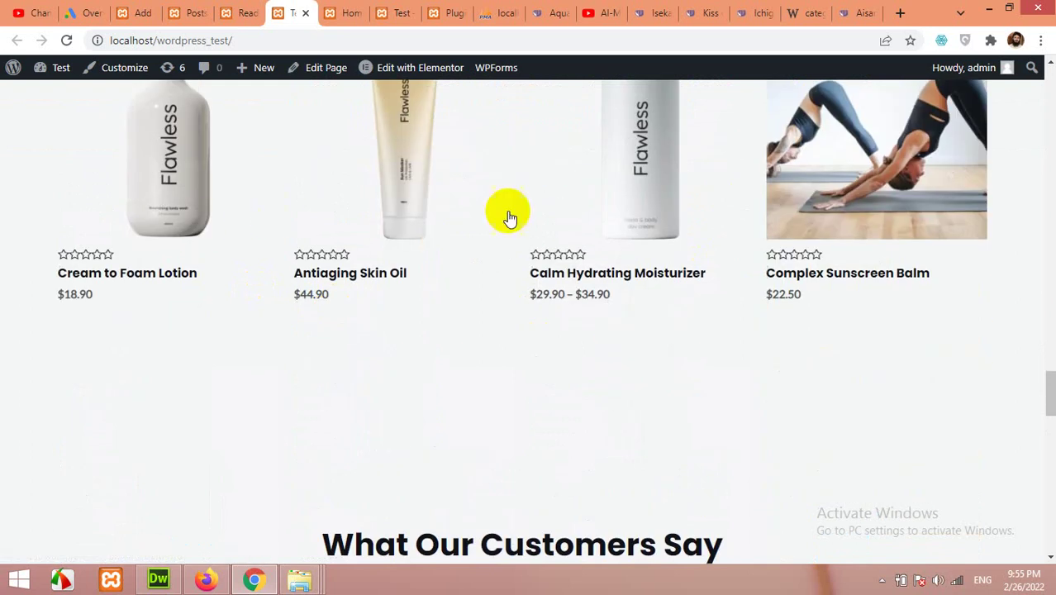
pyautogui.scroll(-5, 285, 257)
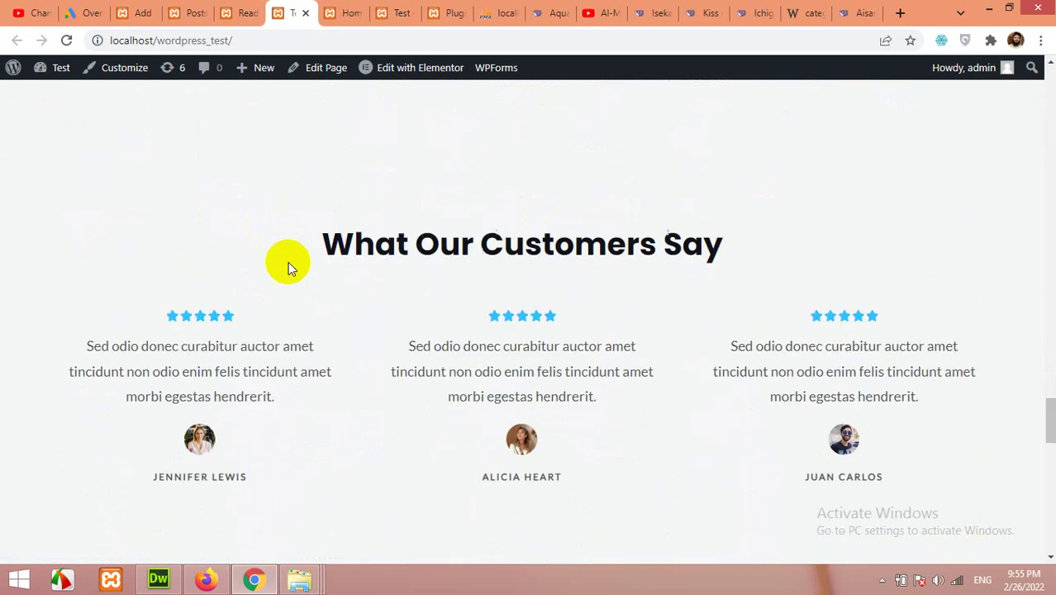
pyautogui.scroll(-2, 496, 302)
pyautogui.scroll(2, 430, 303)
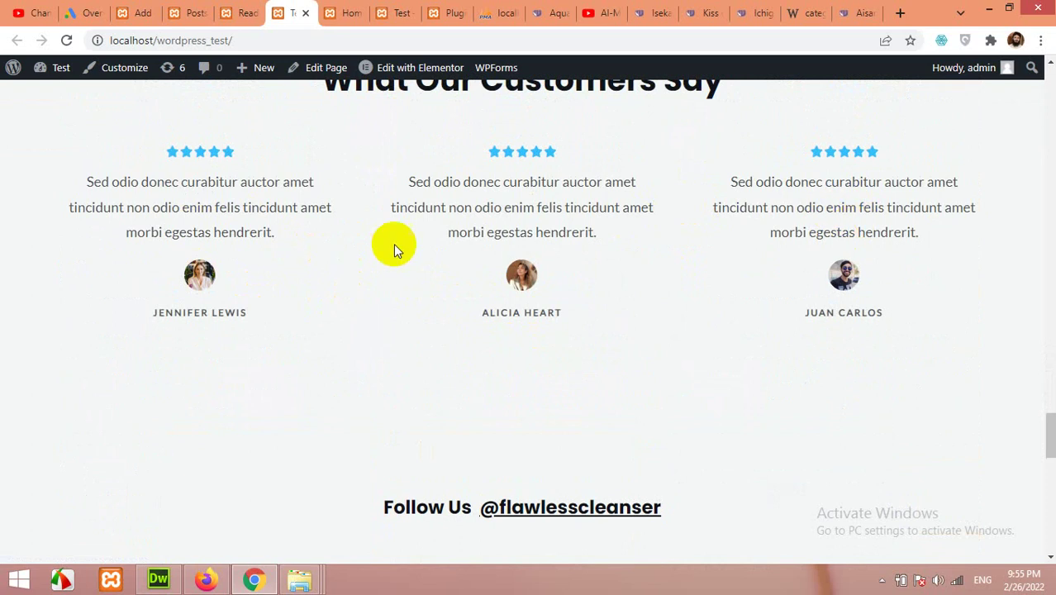
pyautogui.scroll(-4, 473, 278)
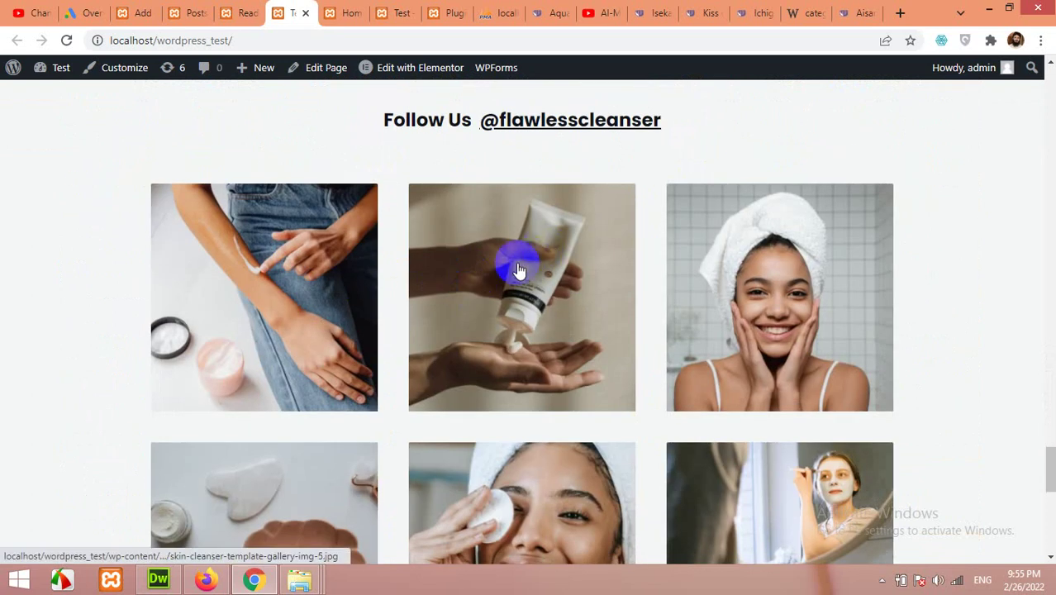
pyautogui.scroll(-2, 438, 277)
pyautogui.scroll(-5, 440, 275)
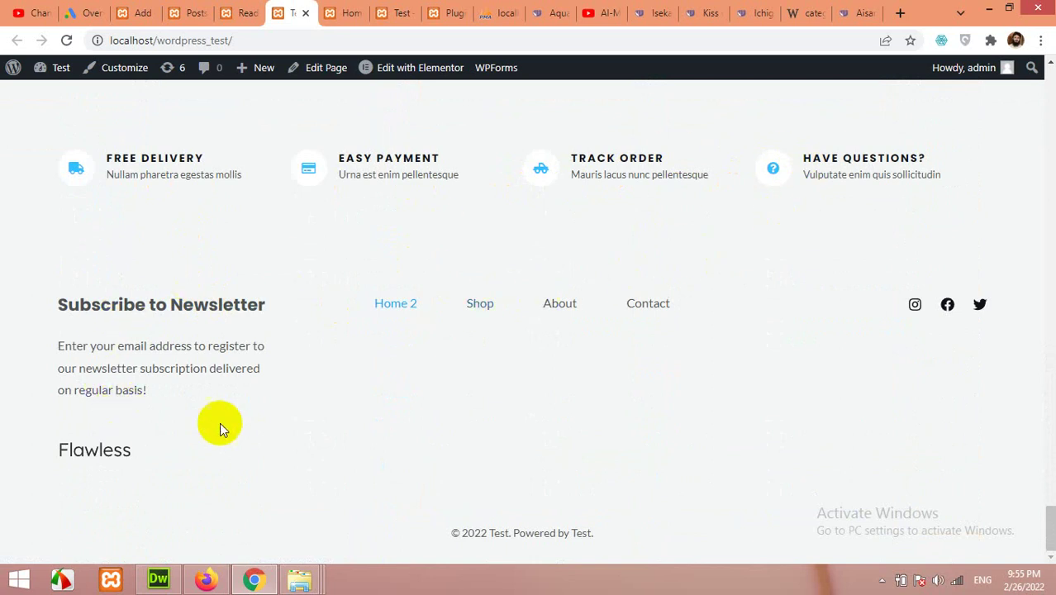
pyautogui.scroll(6, 569, 421)
pyautogui.scroll(10, 568, 420)
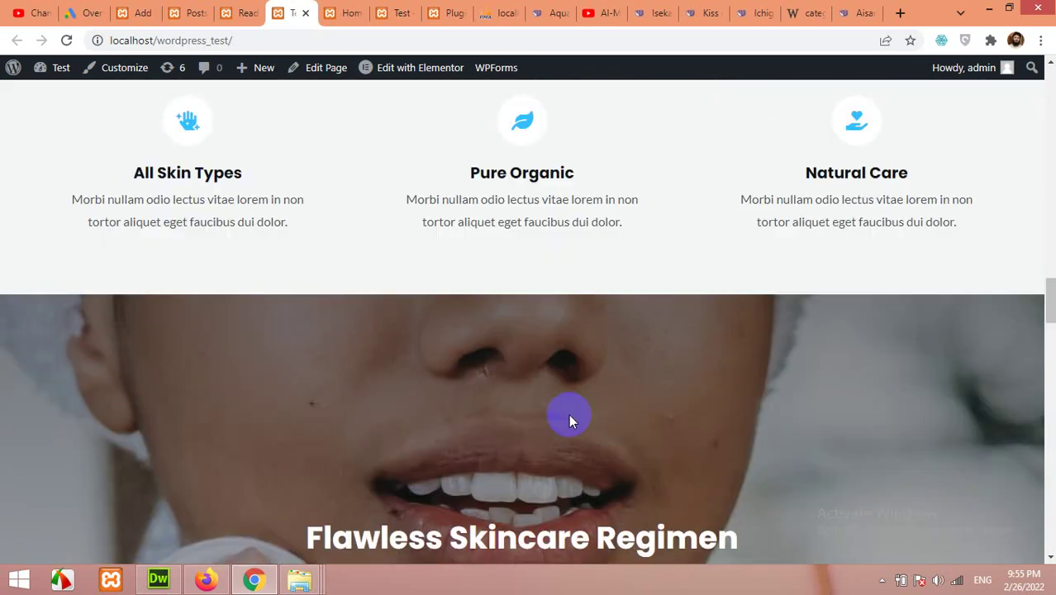
pyautogui.scroll(15, 509, 355)
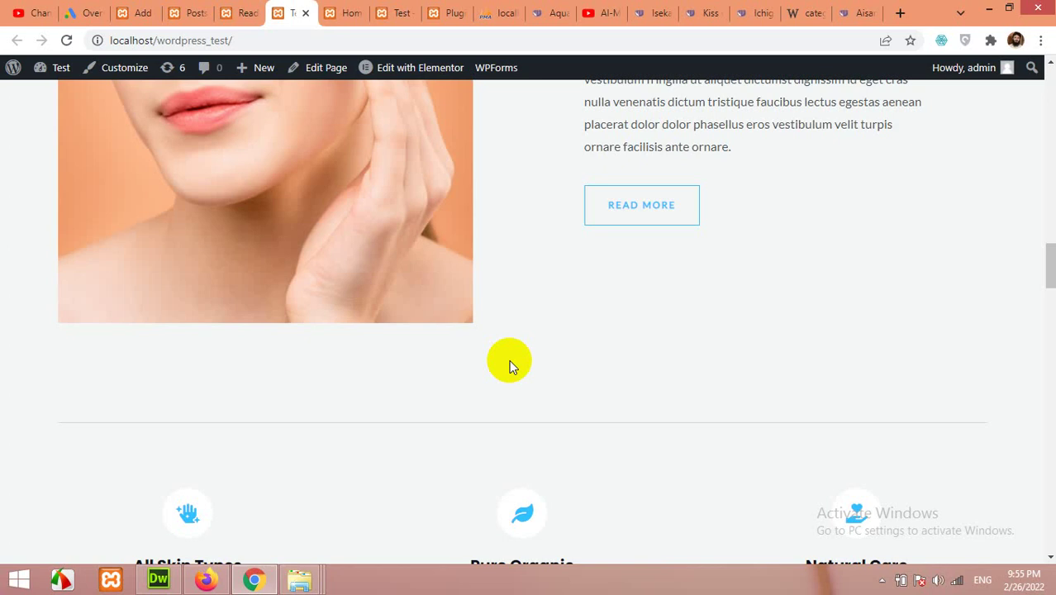
pyautogui.scroll(2, 511, 355)
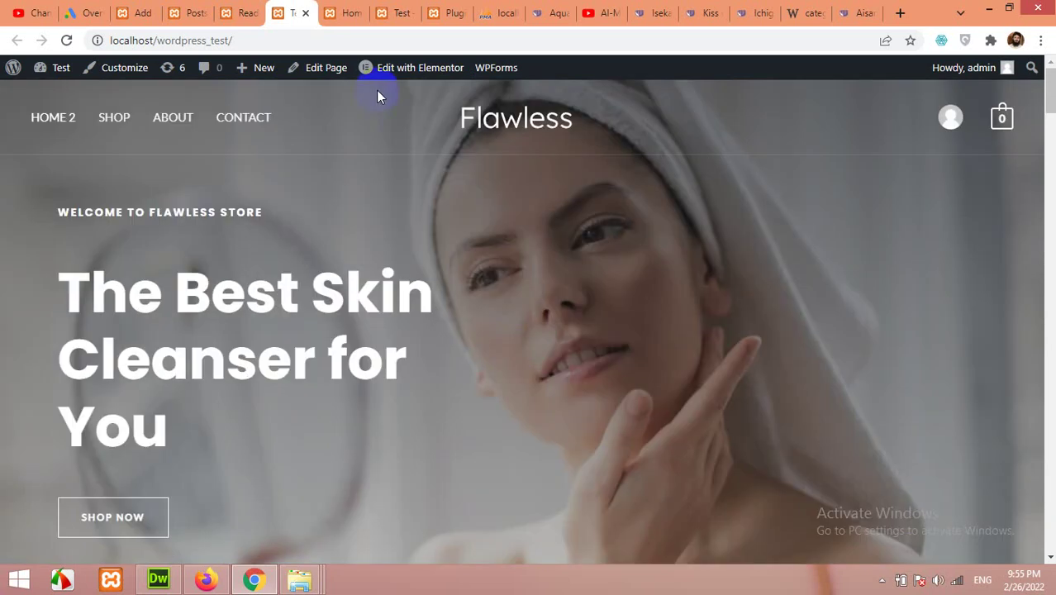
# Open the front page for editing with Elementor and look through its hero, New Arrivals and Beauty Flawless Skin sections.
pyautogui.moveTo(380, 69)
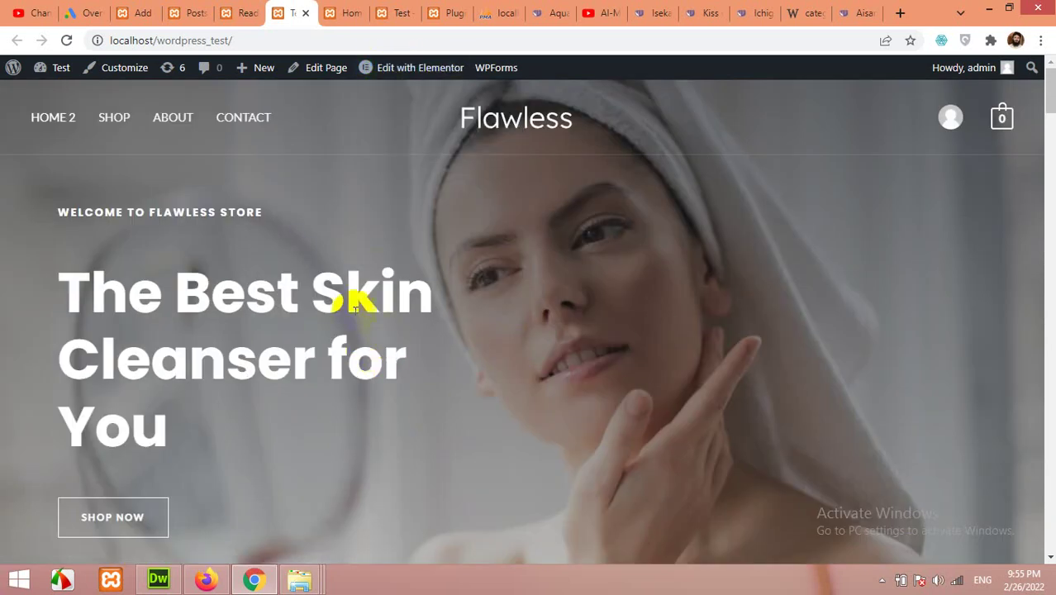
pyautogui.click(398, 74)
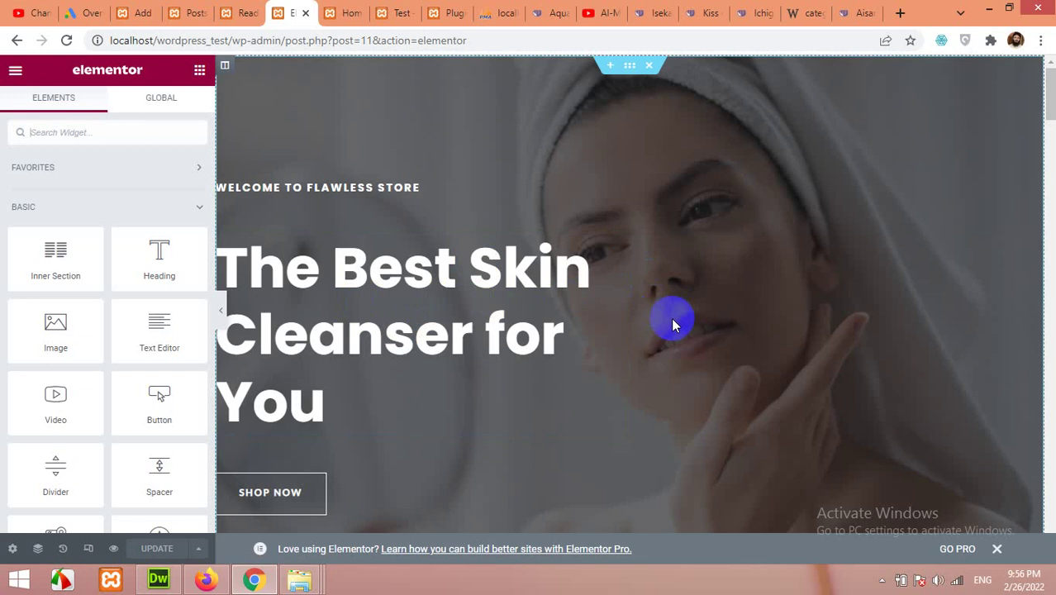
pyautogui.scroll(-5, 644, 320)
pyautogui.scroll(-3, 618, 333)
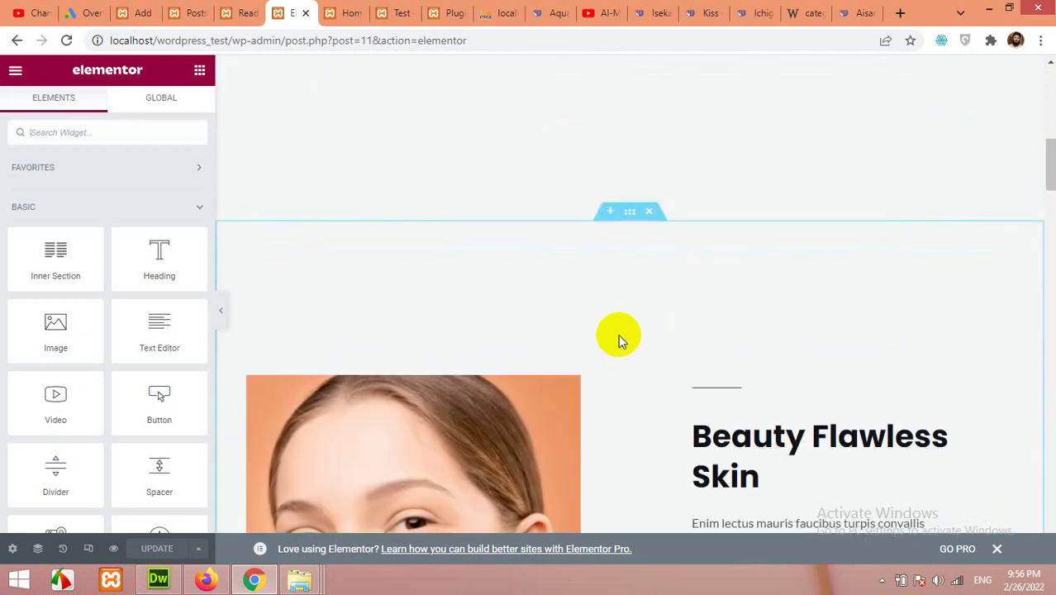
pyautogui.scroll(4, 616, 335)
pyautogui.scroll(-5, 604, 337)
pyautogui.scroll(-5, 603, 339)
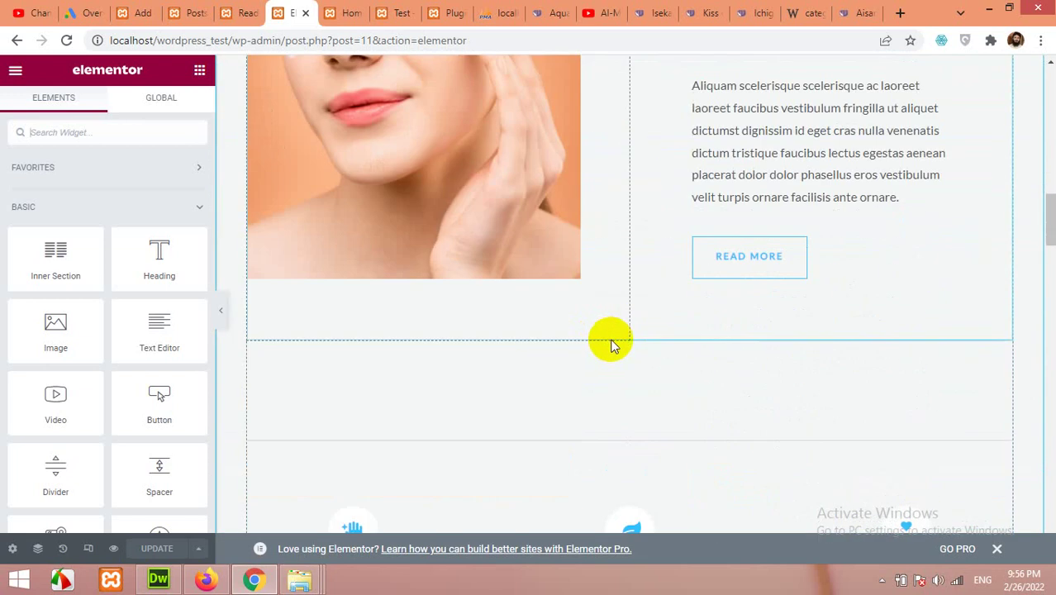
pyautogui.scroll(8, 610, 335)
pyautogui.scroll(-1, 336, 340)
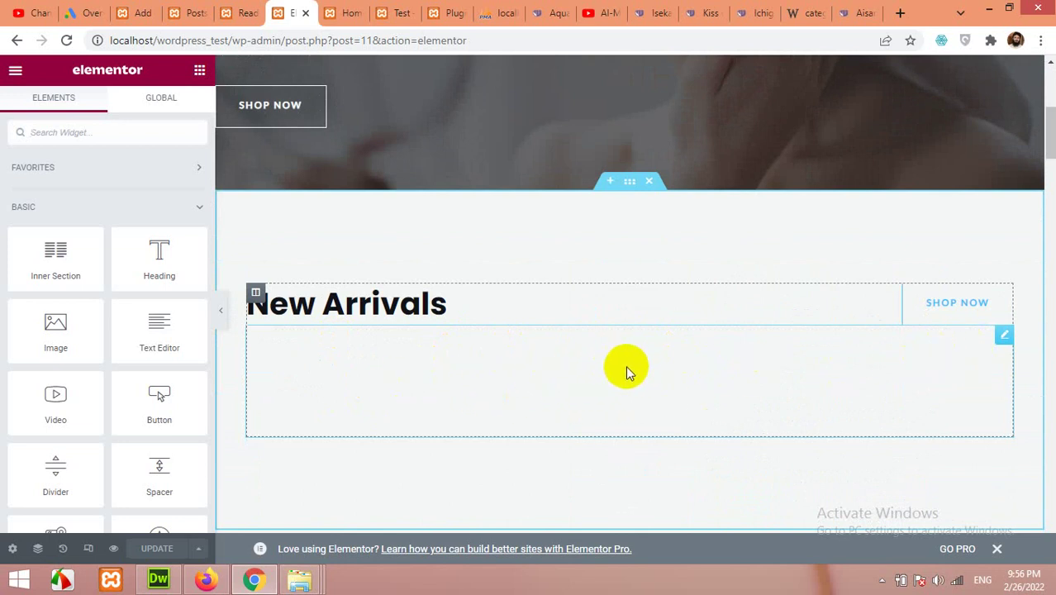
pyautogui.scroll(5, 537, 380)
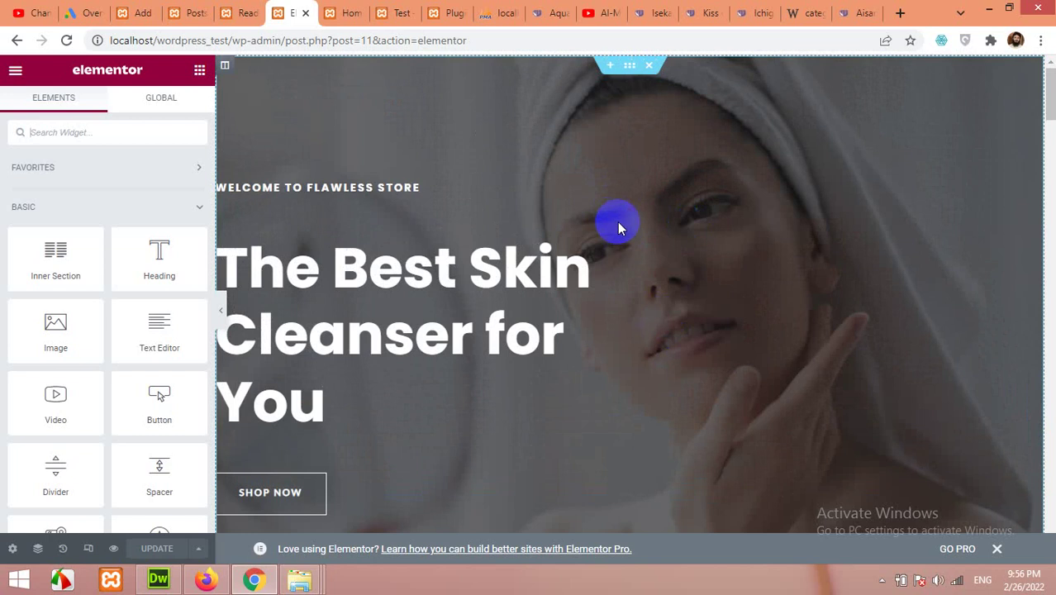
# Open the hero section's background style settings, examine the media library and upload options for its image, and close the media dialog.
pyautogui.click(630, 66)
pyautogui.click(628, 71)
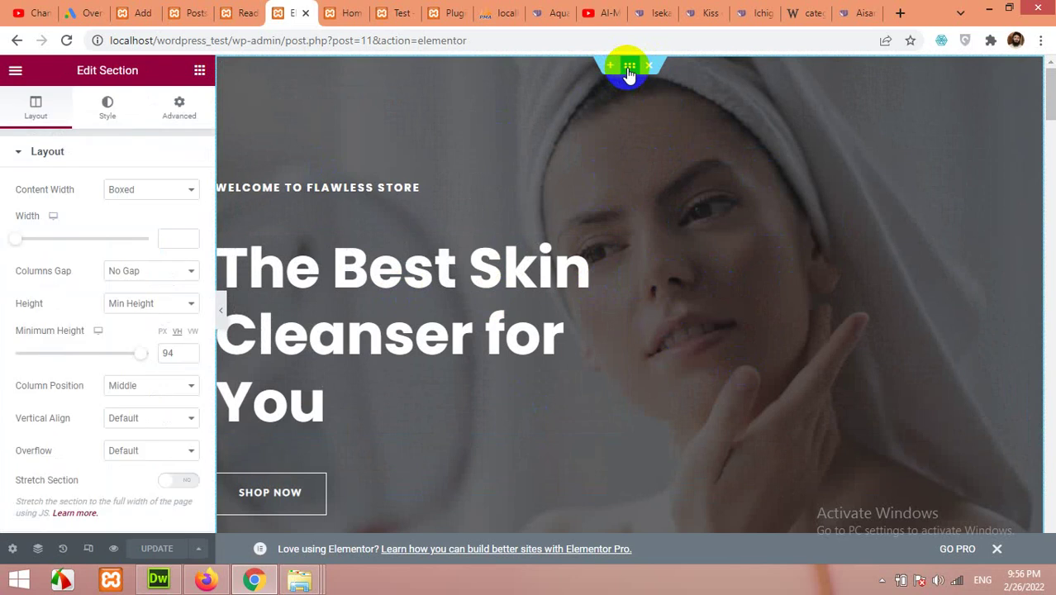
pyautogui.click(115, 106)
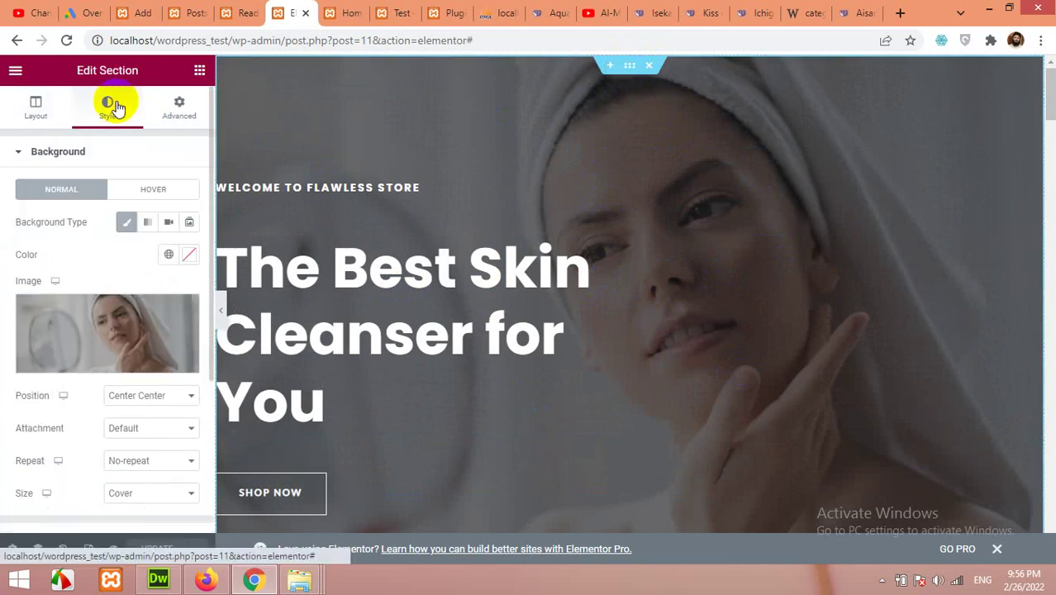
pyautogui.click(113, 333)
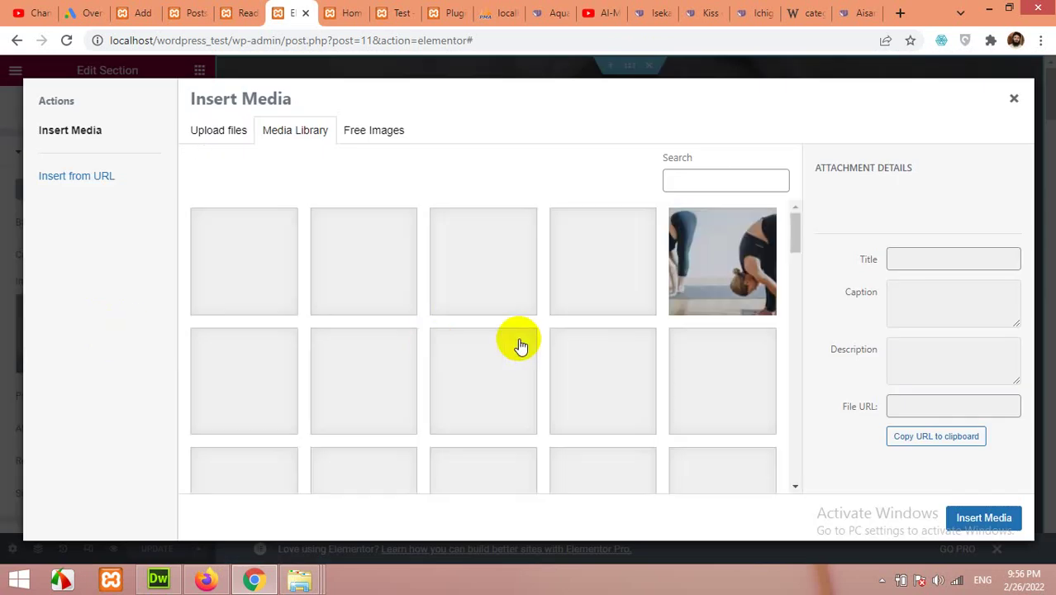
pyautogui.scroll(-3, 583, 338)
pyautogui.scroll(3, 467, 344)
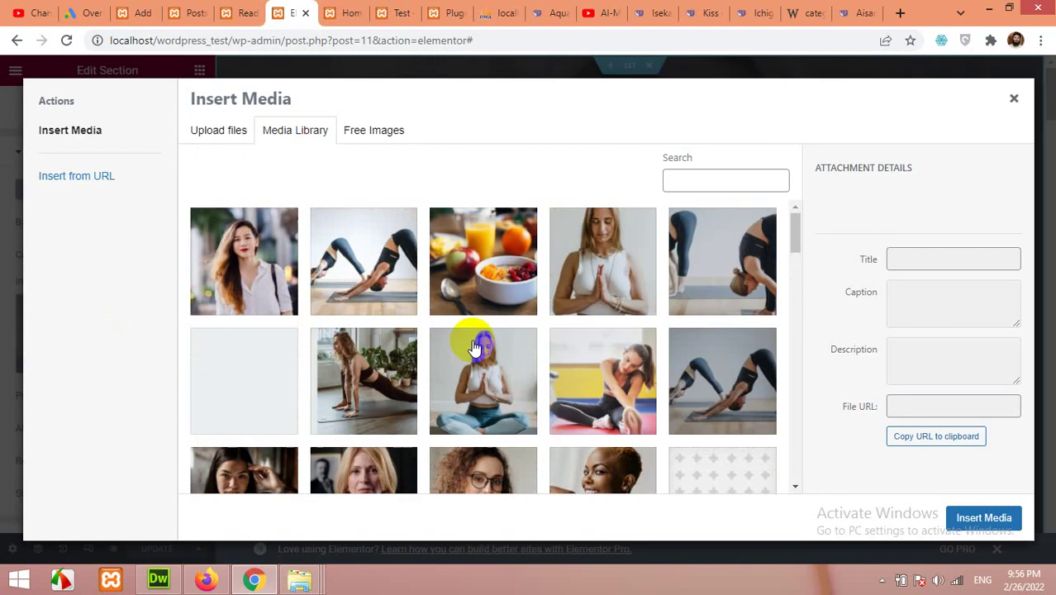
pyautogui.click(231, 131)
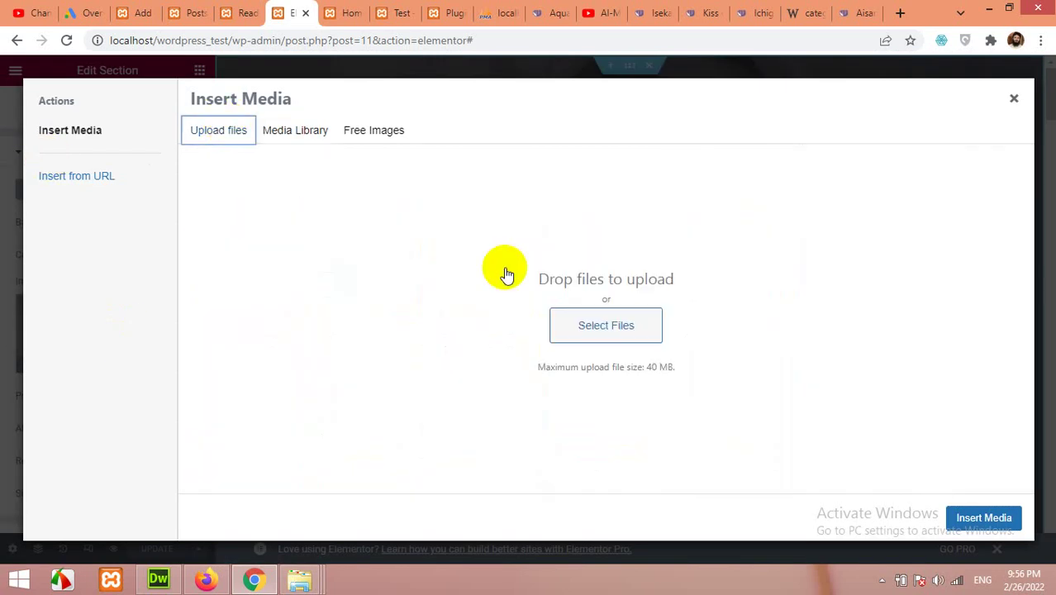
pyautogui.click(1010, 99)
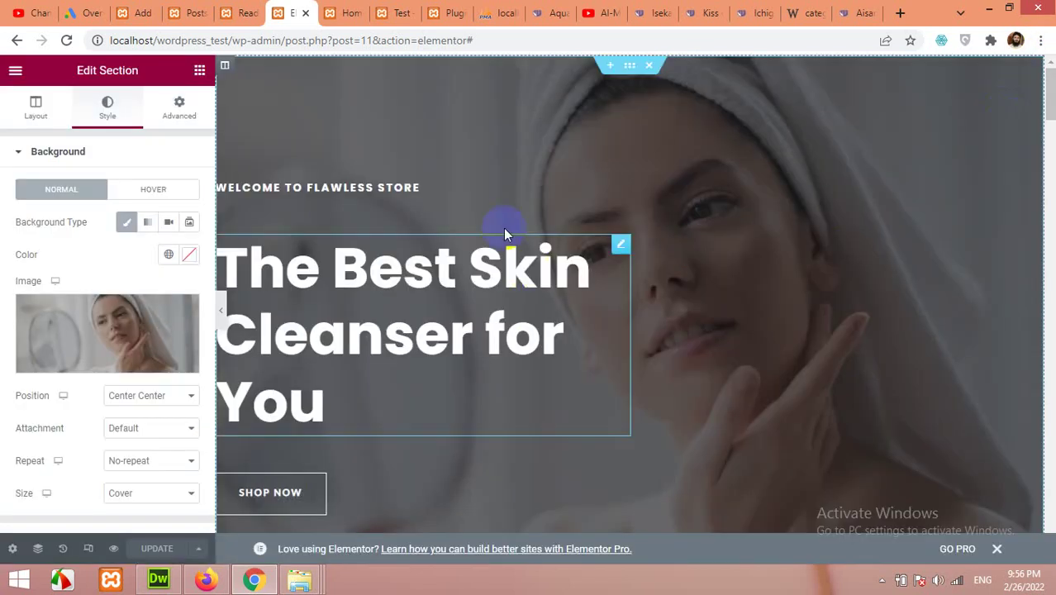
# Change the small heading above the hero headline to "Welcome to My Store".
pyautogui.click(281, 187)
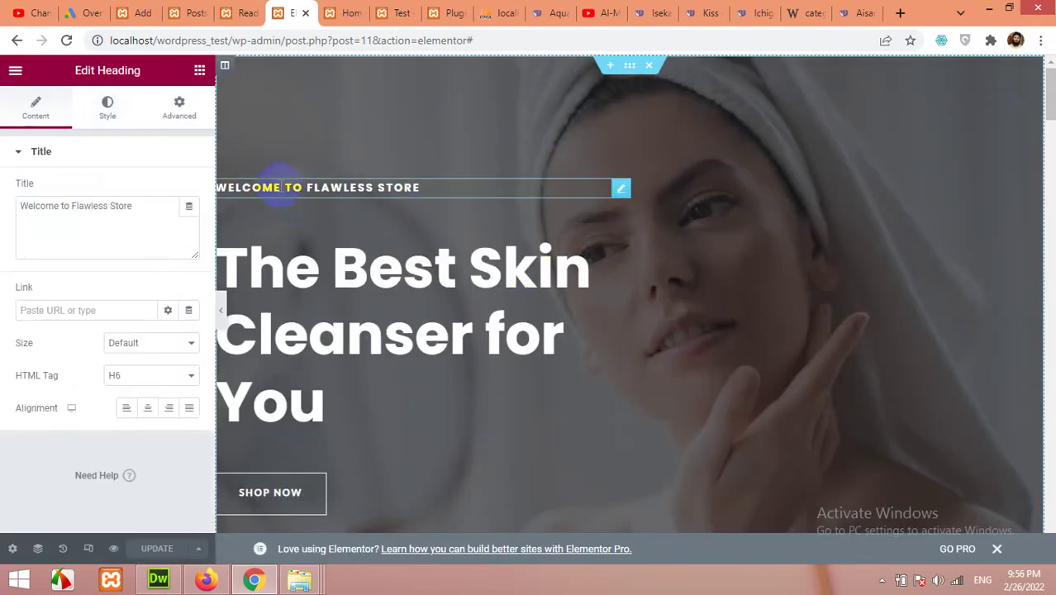
pyautogui.moveTo(144, 201); pyautogui.dragTo(40, 203)
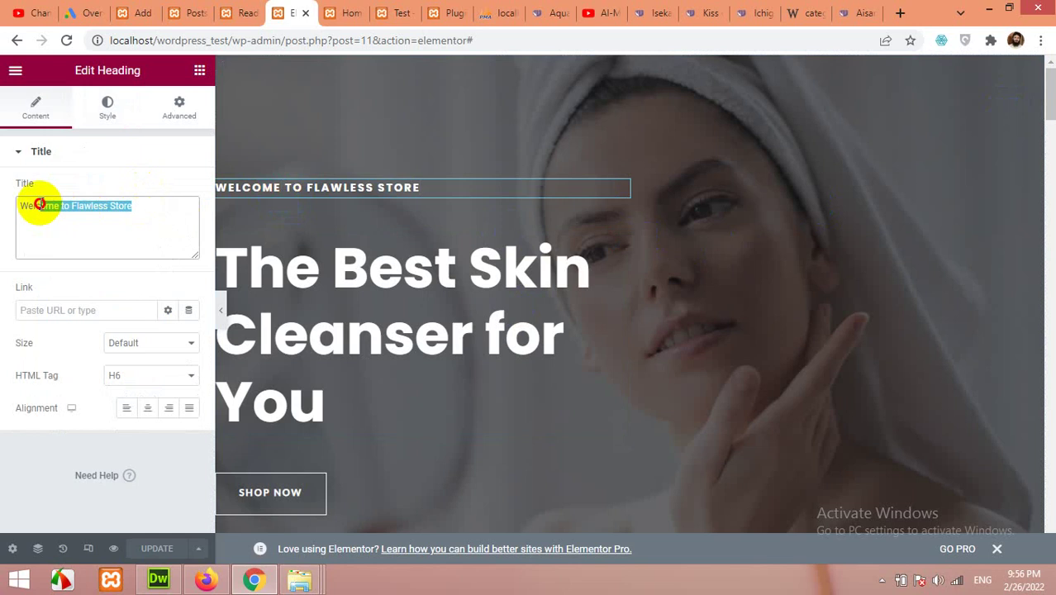
pyautogui.click(88, 219)
pyautogui.moveTo(134, 205); pyautogui.dragTo(71, 208)
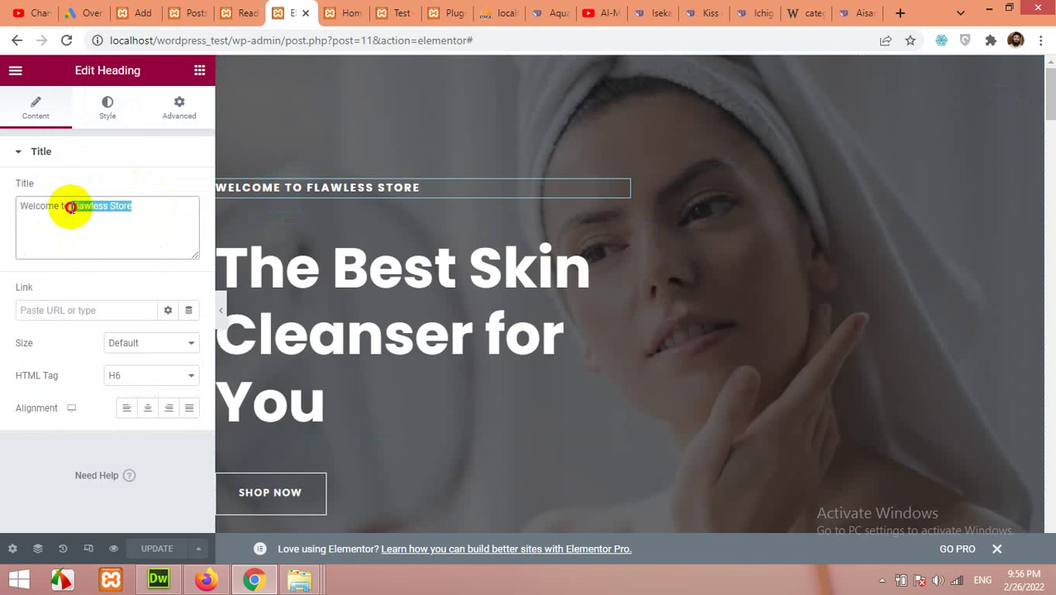
pyautogui.write('My')
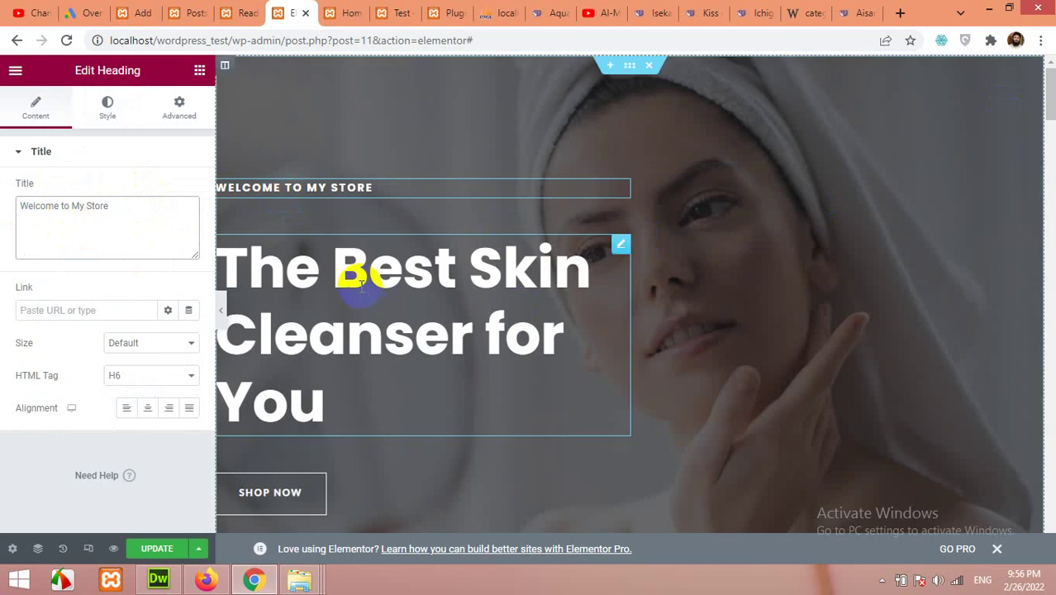
# Replace the large hero headline's text with "The Best Products in Cosmetics".
pyautogui.click(363, 271)
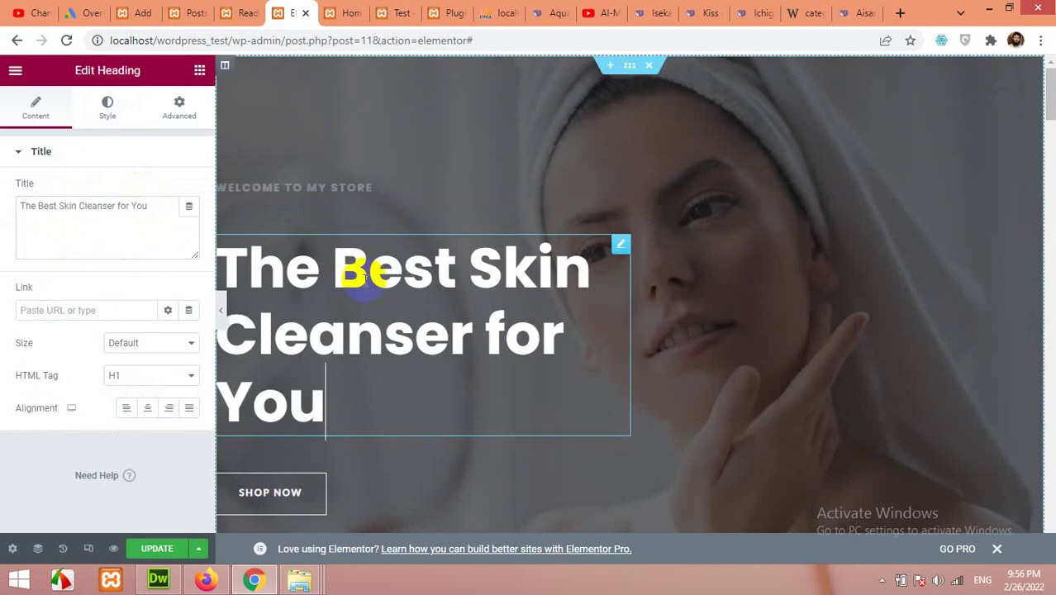
pyautogui.moveTo(149, 206); pyautogui.dragTo(2, 209)
pyautogui.write('The B')
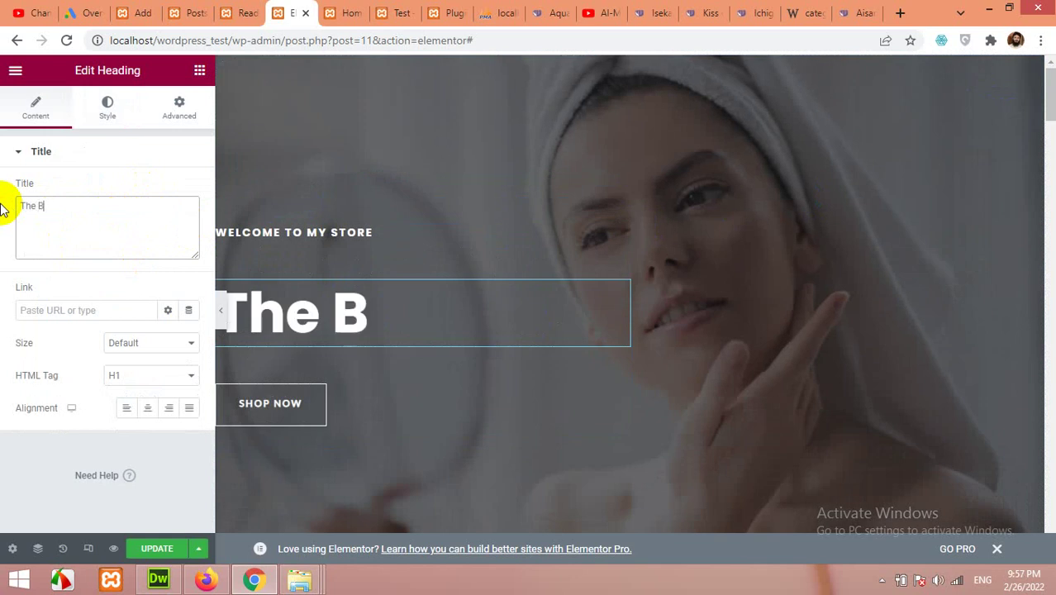
pyautogui.write('est Pro')
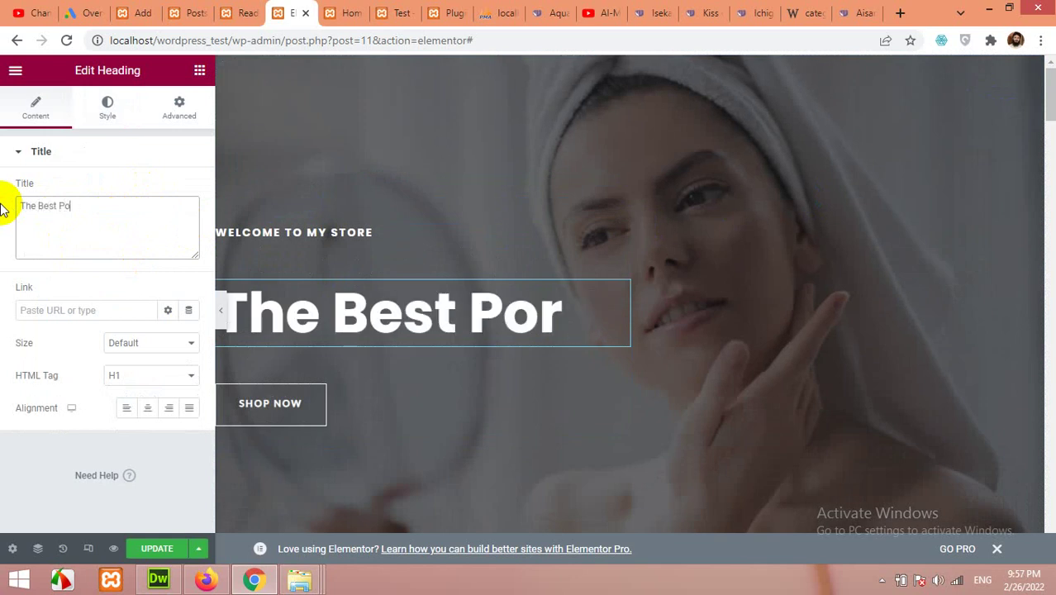
pyautogui.press('BackSpace')
pyautogui.write('roducts in ')
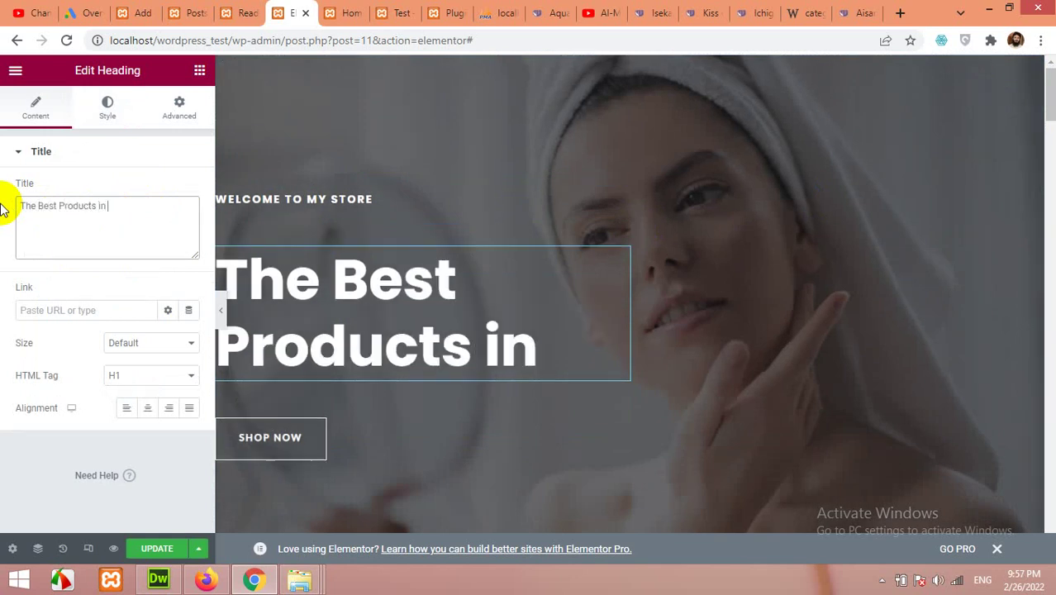
pyautogui.write('Cosmetics')
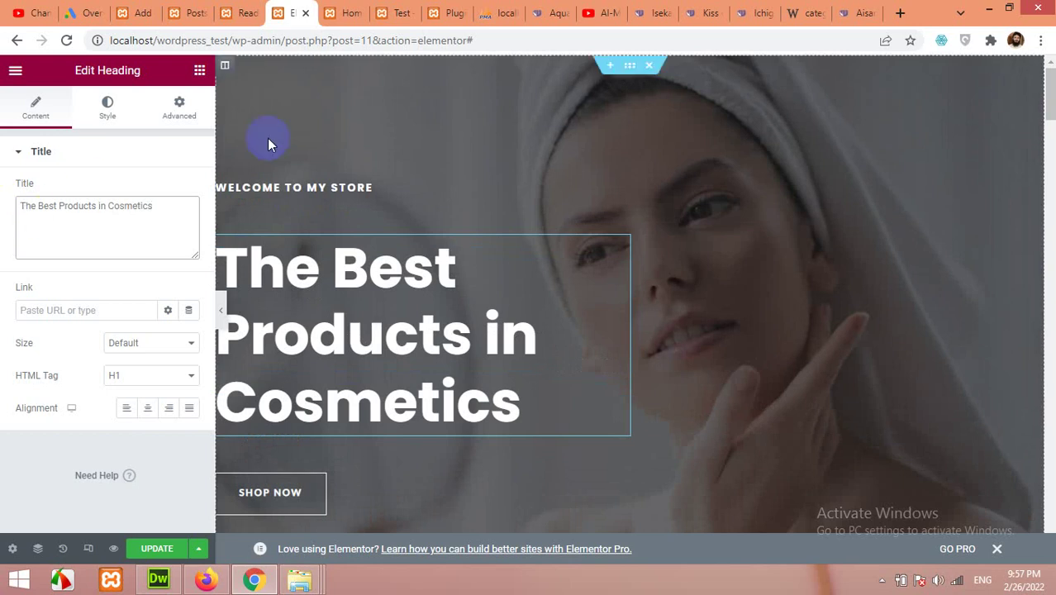
# Change the text of the hero section's Shop Now button to "Sopping".
pyautogui.scroll(-2, 342, 182)
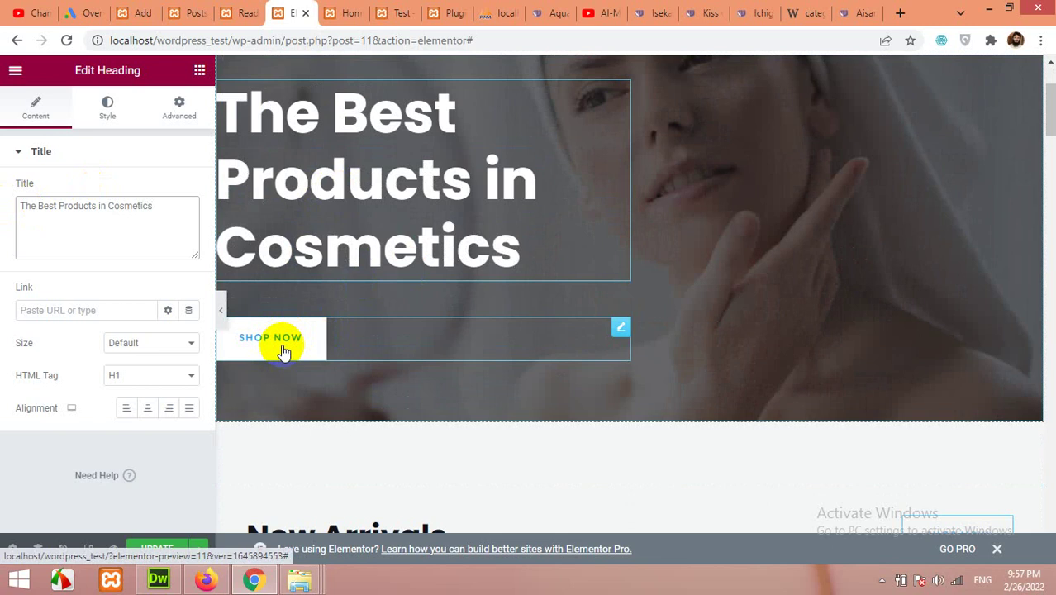
pyautogui.click(284, 351)
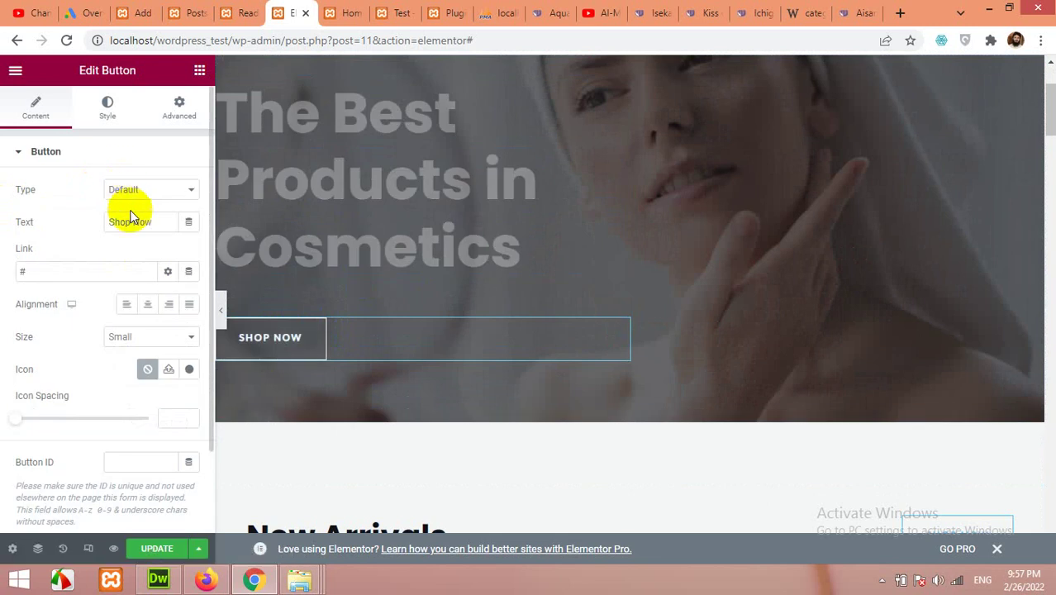
pyautogui.moveTo(160, 225); pyautogui.dragTo(106, 220)
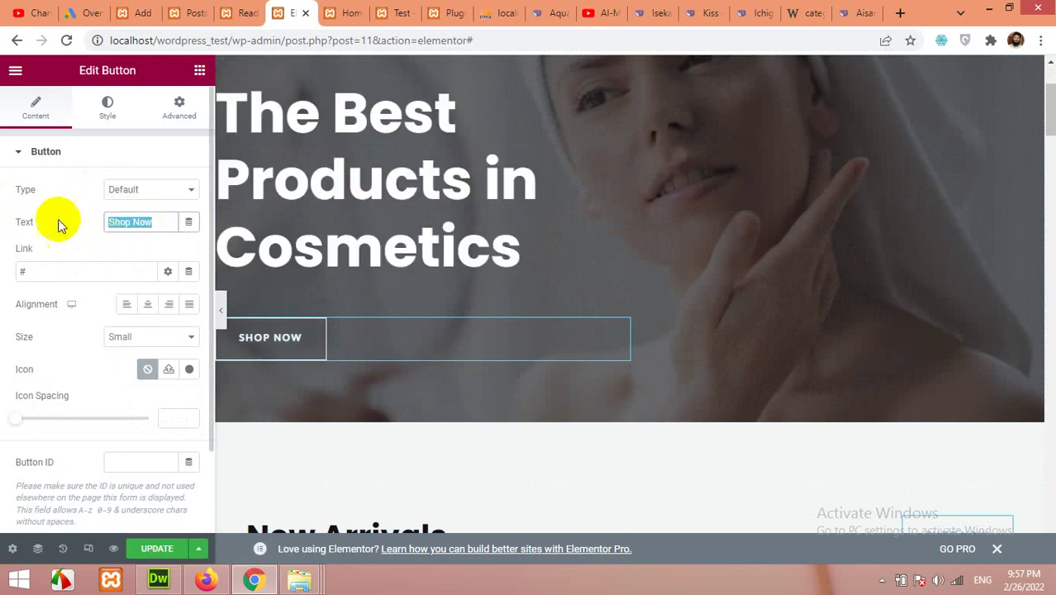
pyautogui.write('Sp')
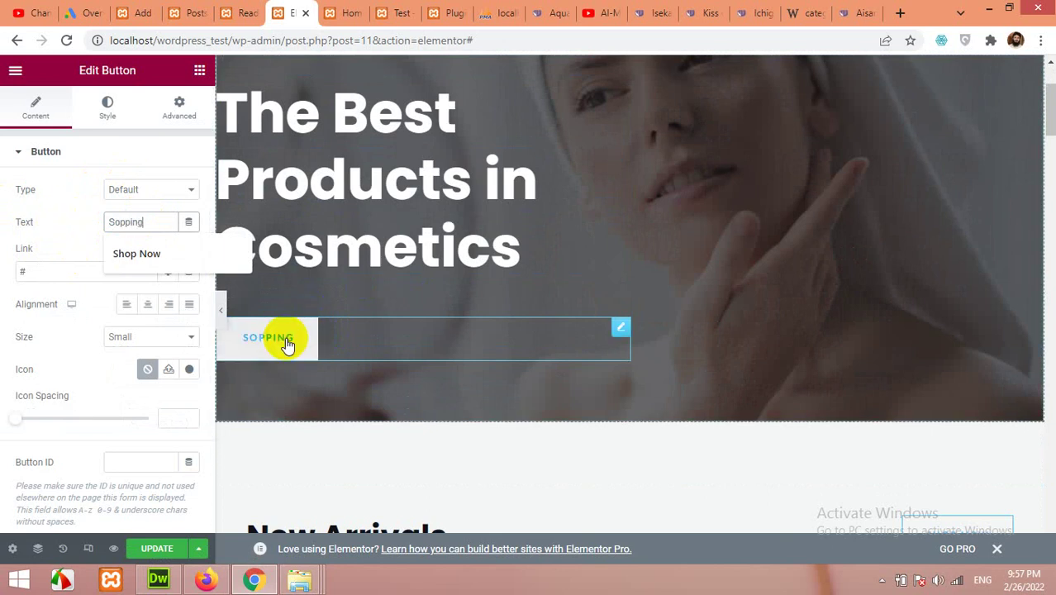
# Copy the Shop page's address from the live home page's navigation and set it as the hero button's link.
pyautogui.click(30, 275)
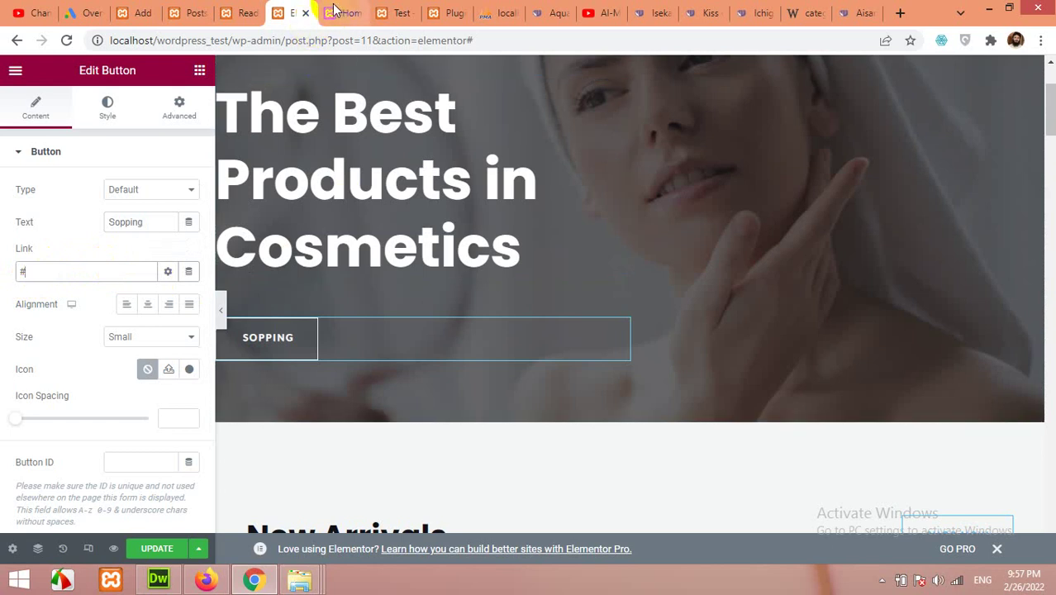
pyautogui.click(236, 10)
pyautogui.click(346, 10)
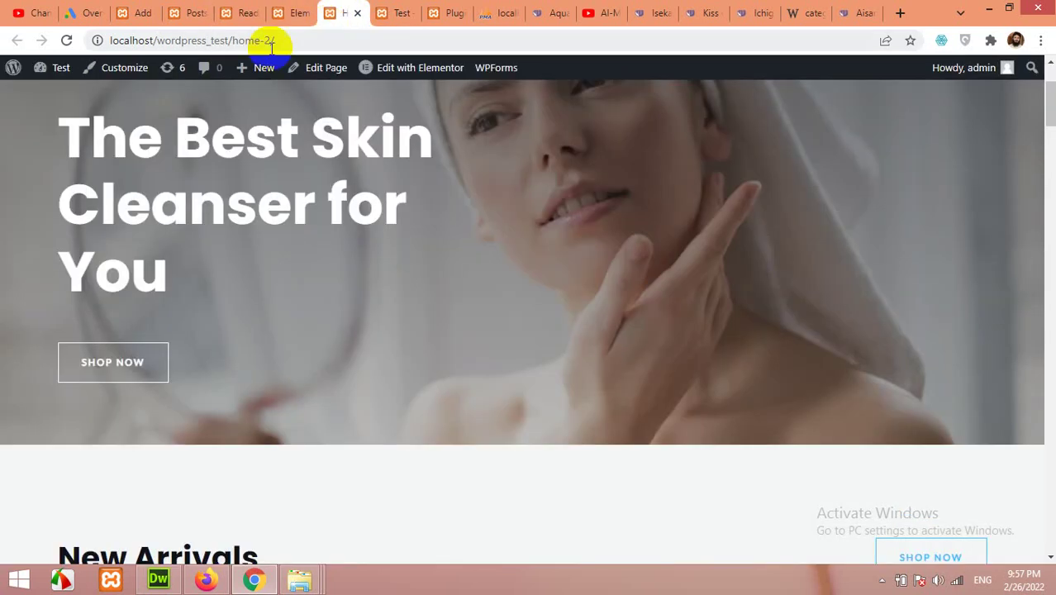
pyautogui.scroll(2, 438, 296)
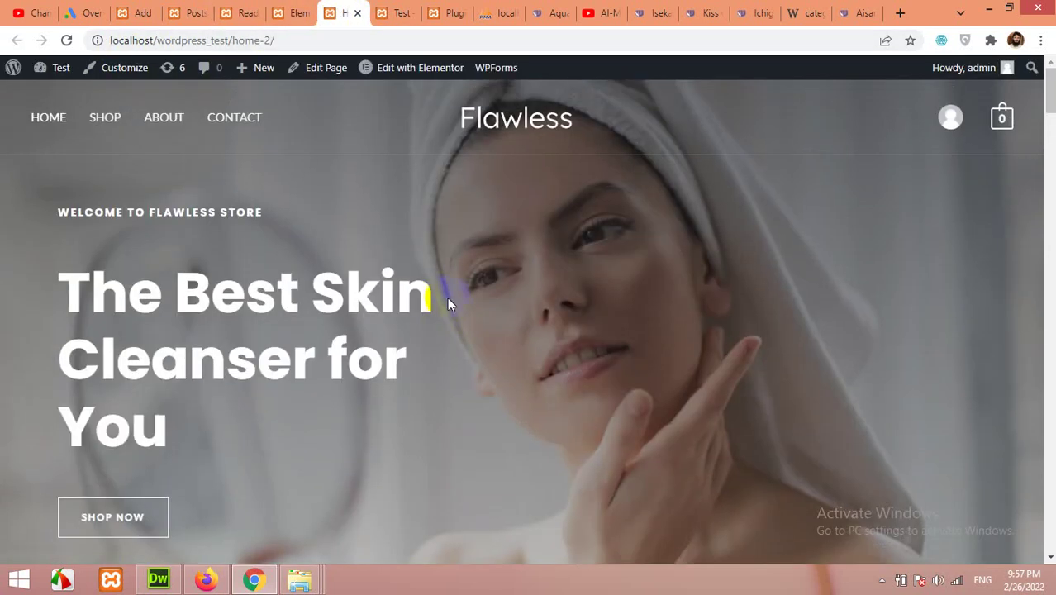
pyautogui.rightClick(101, 124)
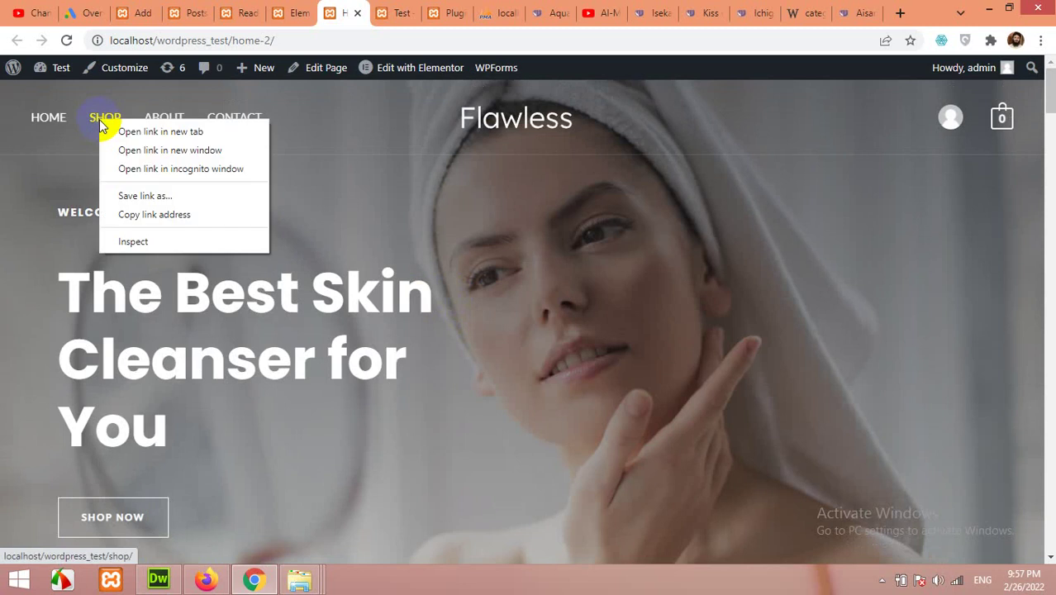
pyautogui.click(126, 212)
pyautogui.click(282, 8)
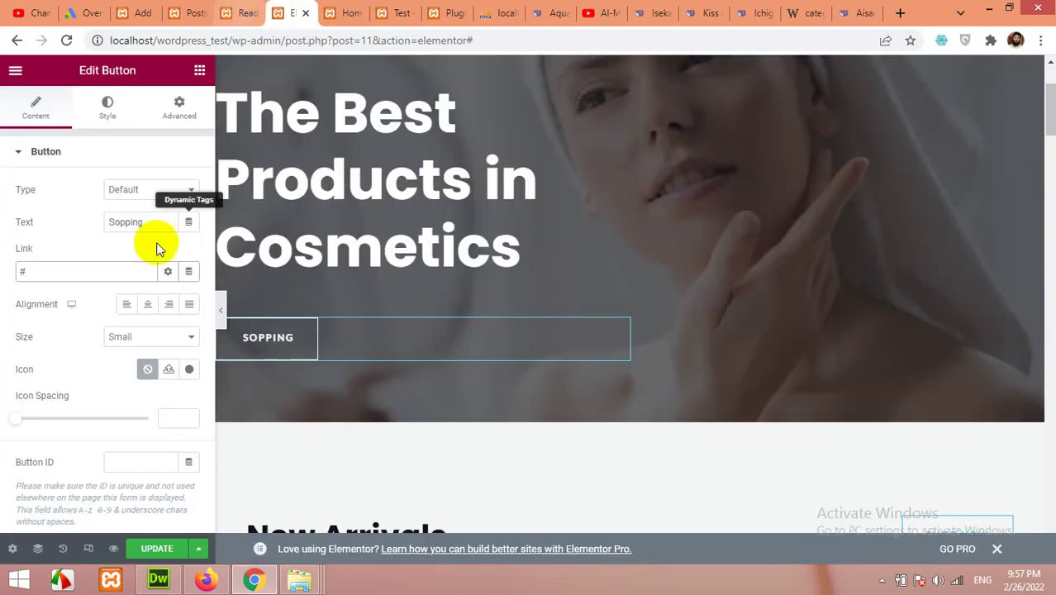
pyautogui.rightClick(23, 270)
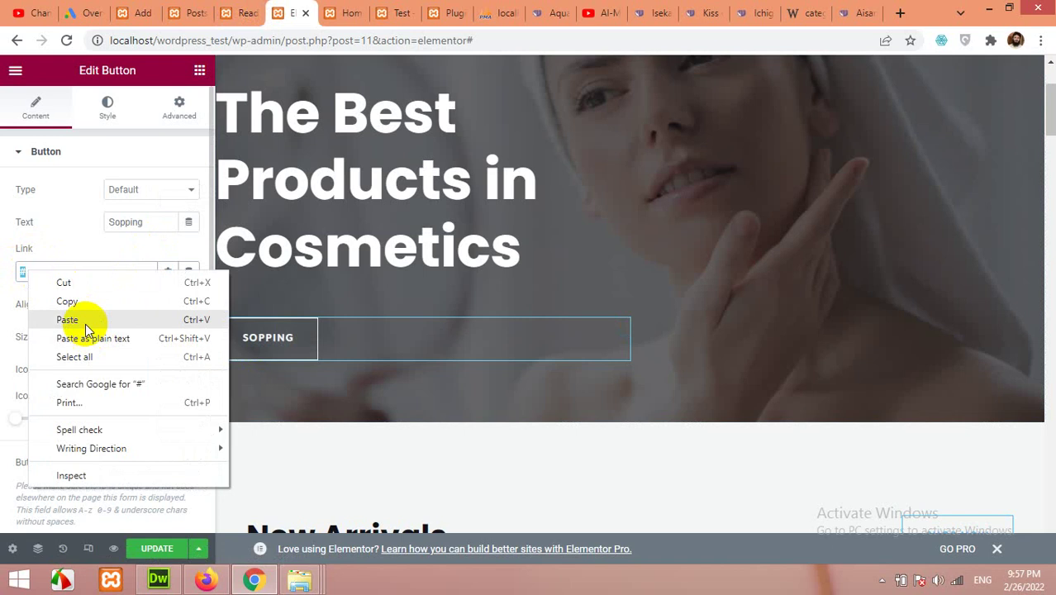
pyautogui.click(85, 329)
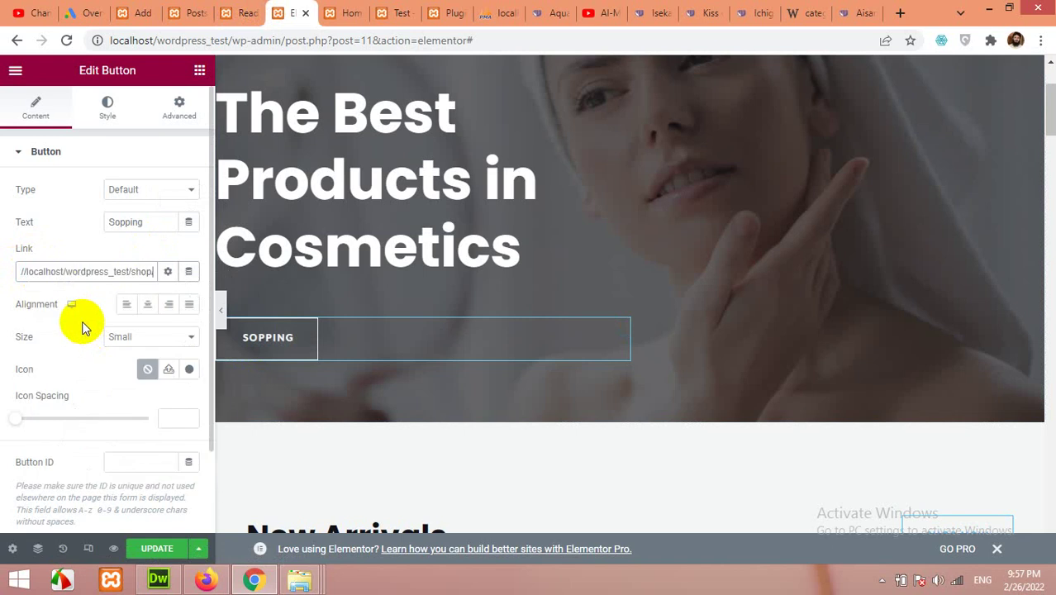
# Set the hero button's link to open in a new window and close the link options.
pyautogui.click(169, 273)
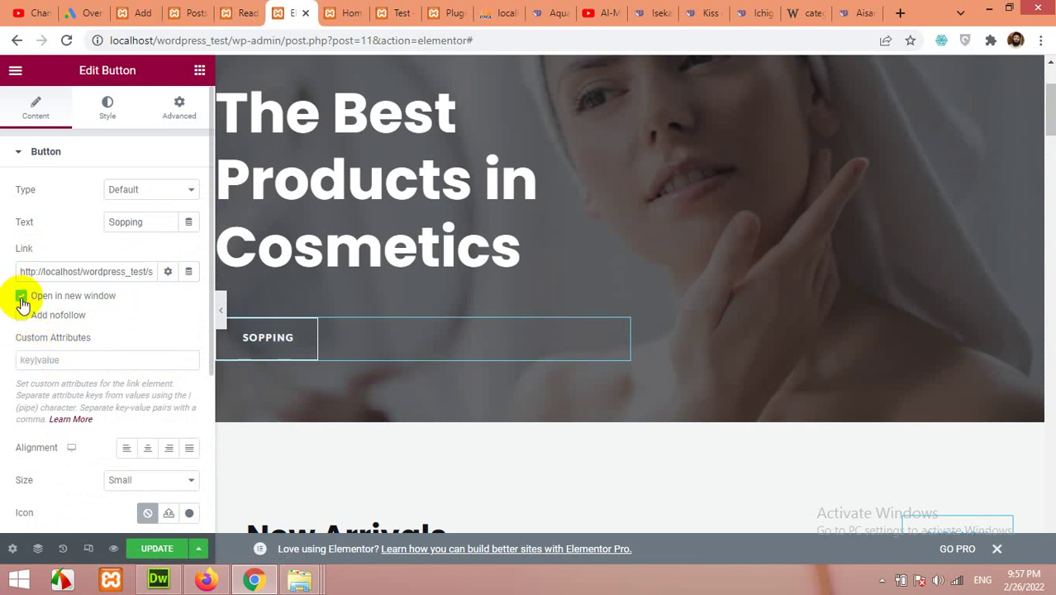
pyautogui.click(168, 271)
pyautogui.click(159, 550)
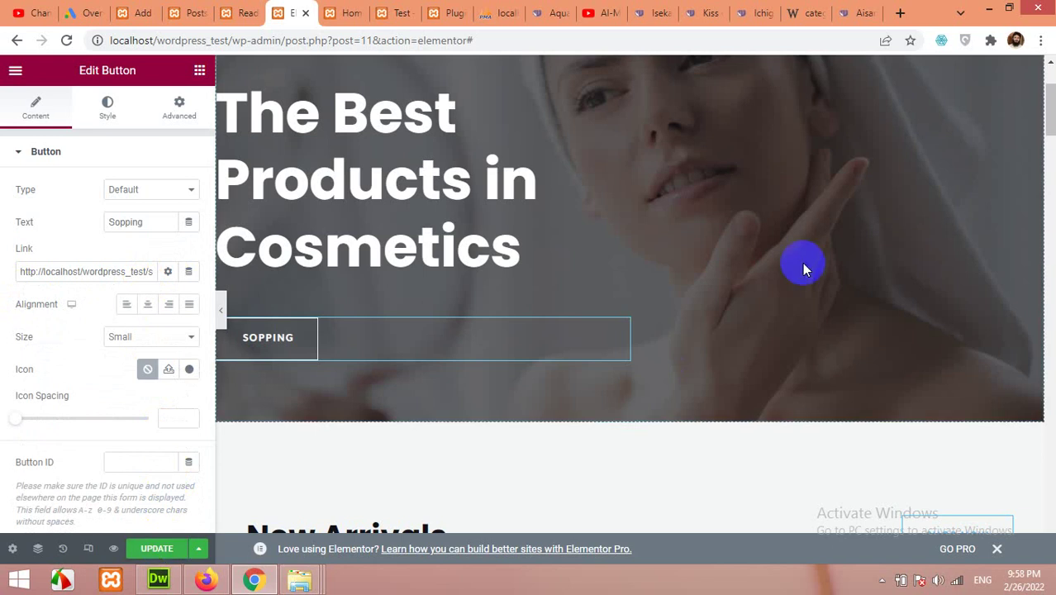
# Examine the New Arrivals heading's title and the limit and columns values in the products shortcode below it.
pyautogui.scroll(-4, 611, 318)
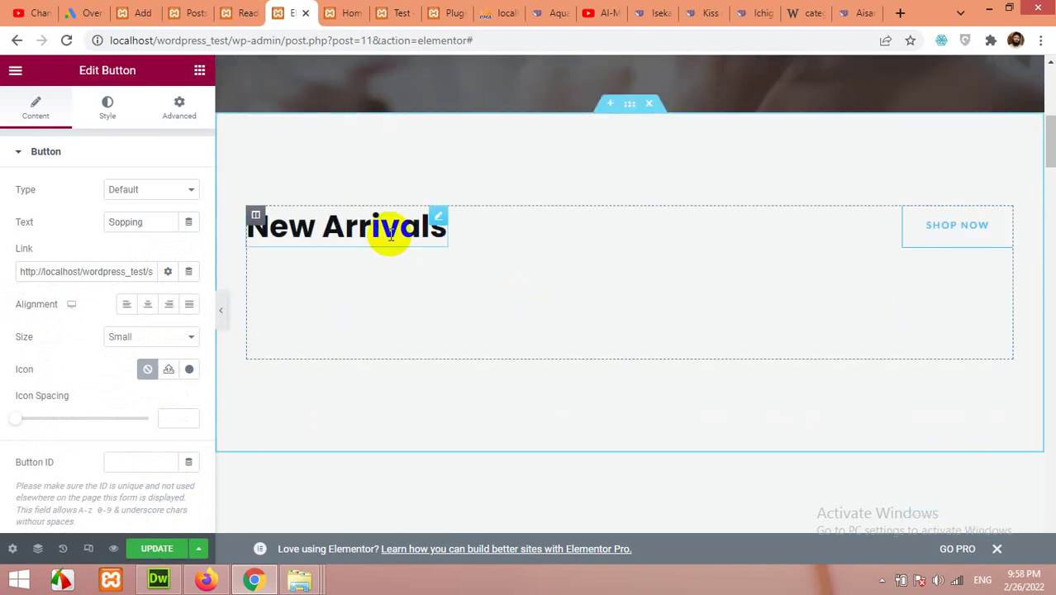
pyautogui.click(433, 227)
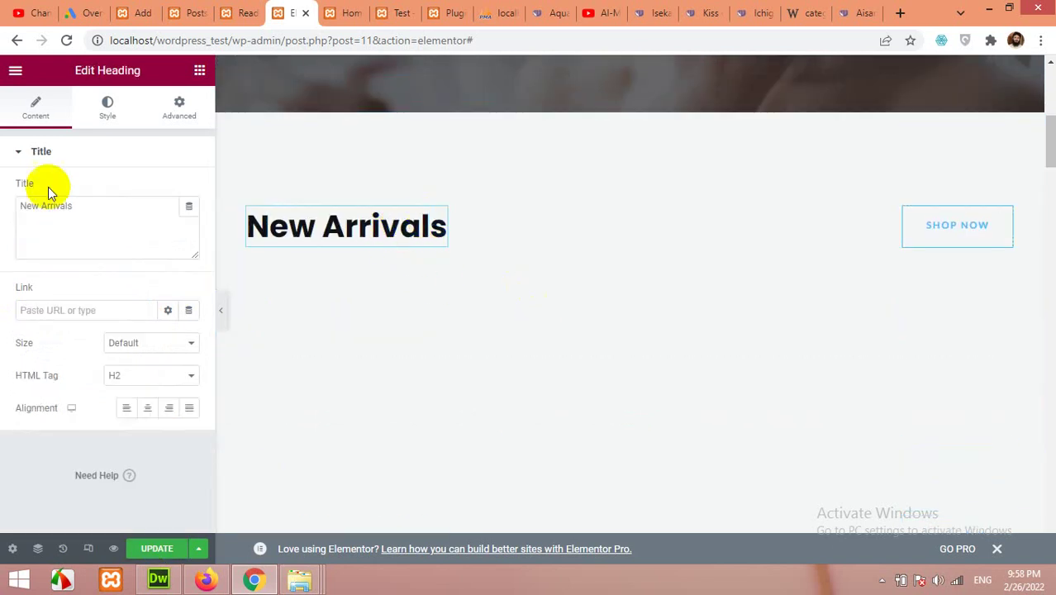
pyautogui.moveTo(78, 205); pyautogui.dragTo(45, 207)
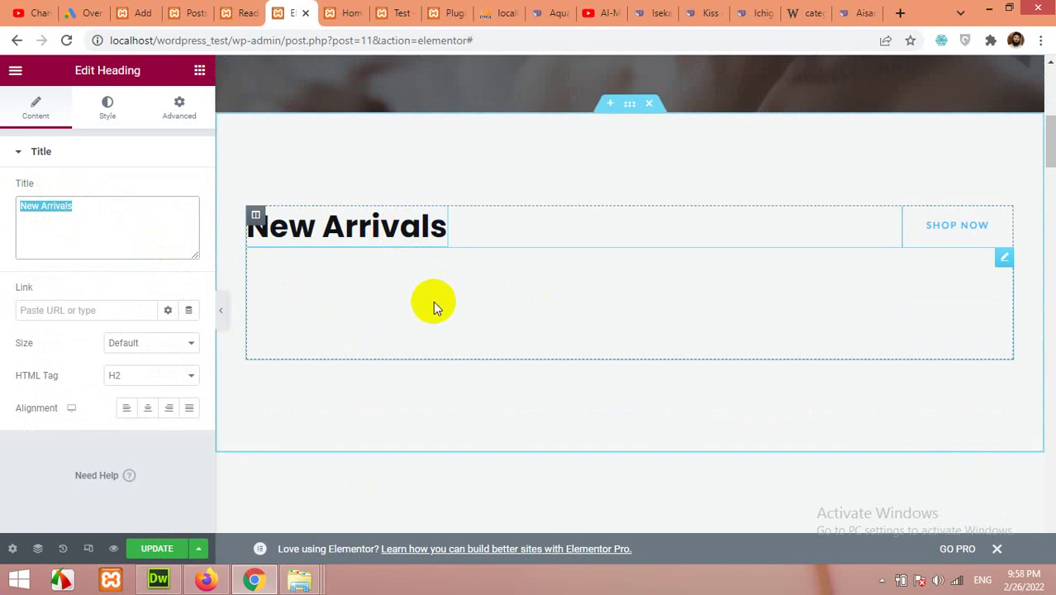
pyautogui.click(1004, 262)
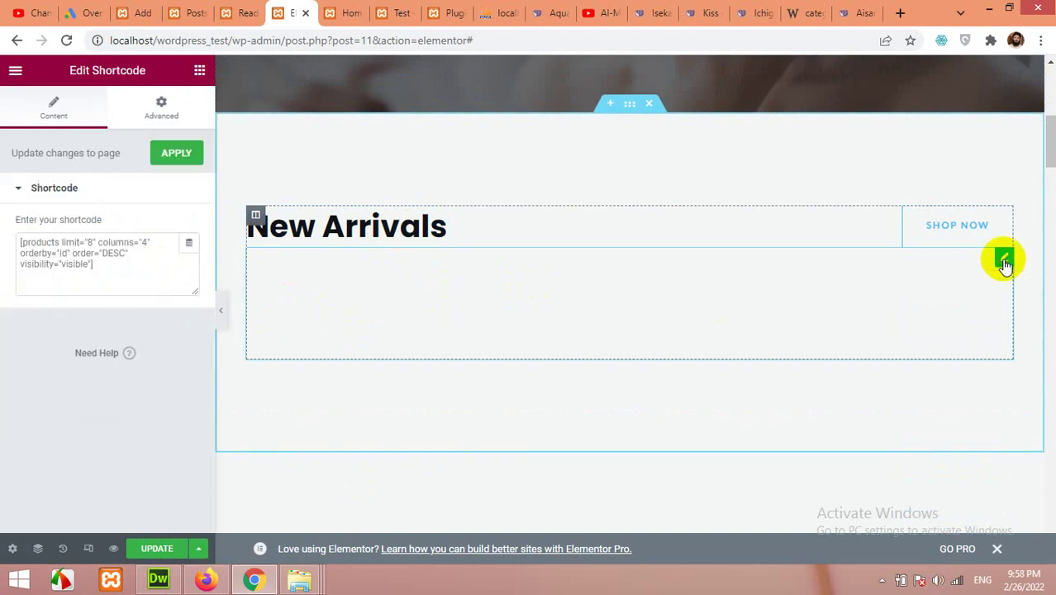
pyautogui.doubleClick(144, 242)
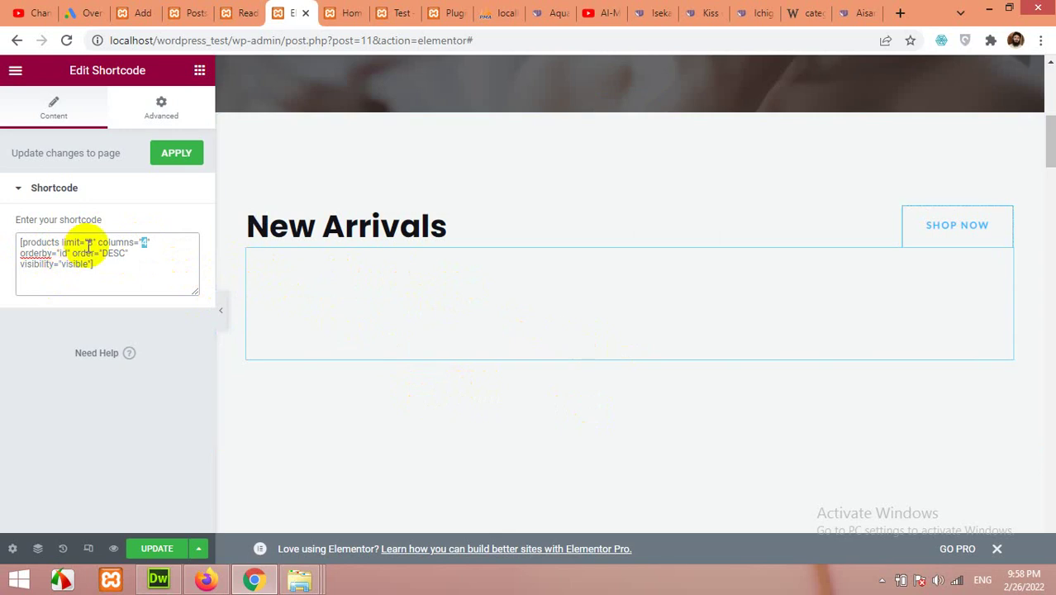
pyautogui.click(145, 242)
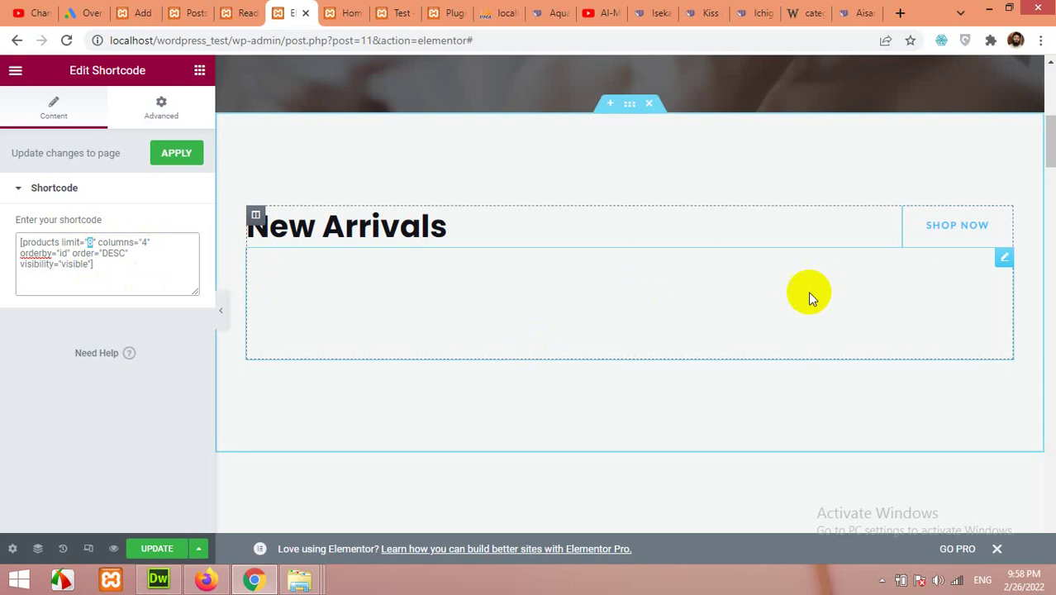
# Open the image column in the Beauty Flawless Skin section and view its layout and background style settings.
pyautogui.scroll(-2, 809, 295)
pyautogui.scroll(-5, 706, 317)
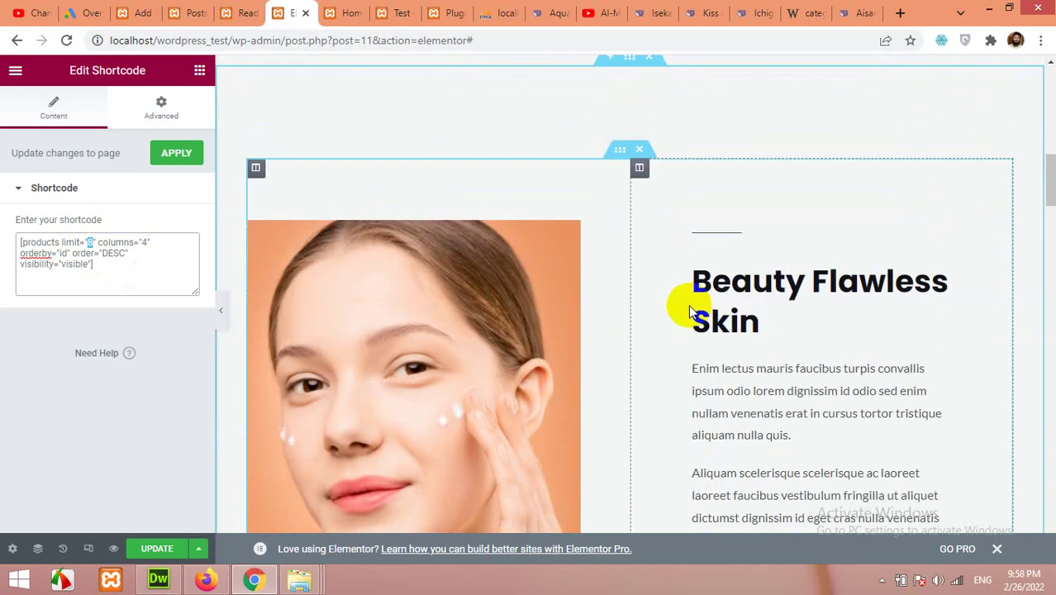
pyautogui.scroll(1, 451, 290)
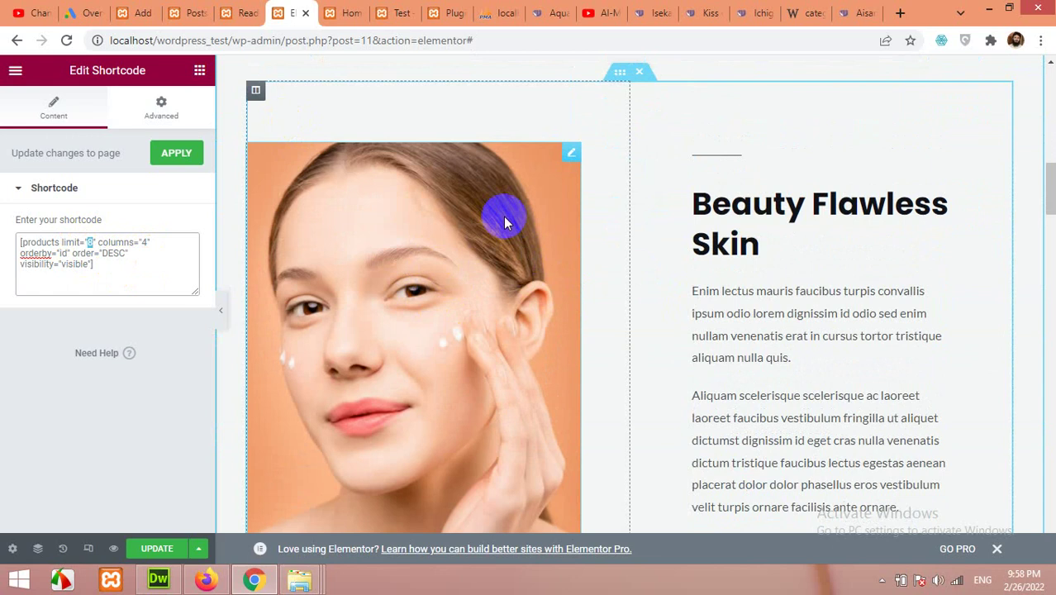
pyautogui.click(256, 92)
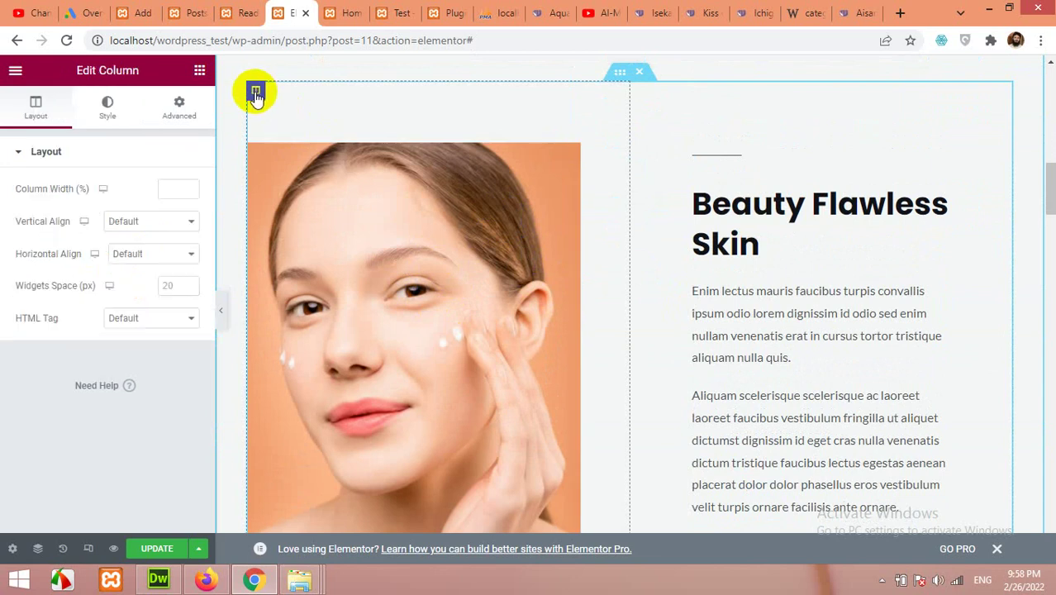
pyautogui.click(107, 108)
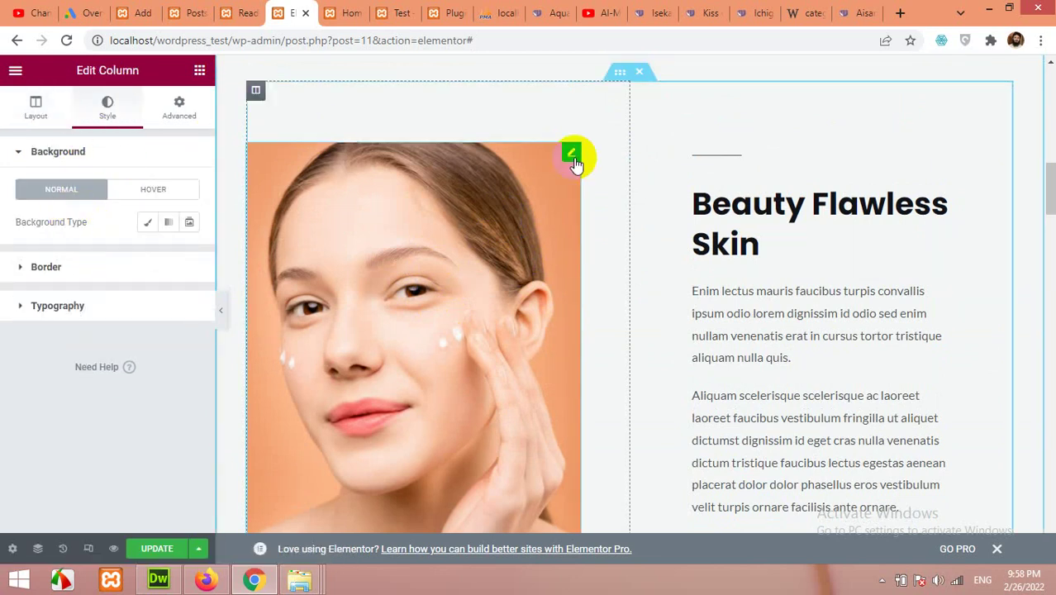
# Open the Beauty Flawless Skin image for editing, look through the media library and upload options, and close the media dialog.
pyautogui.click(572, 155)
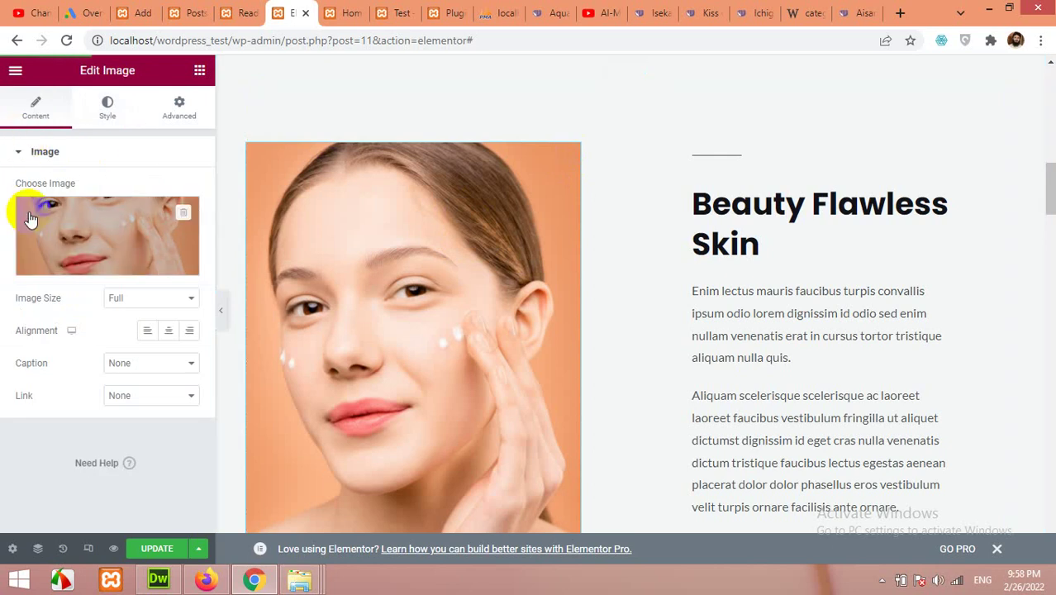
pyautogui.moveTo(120, 233)
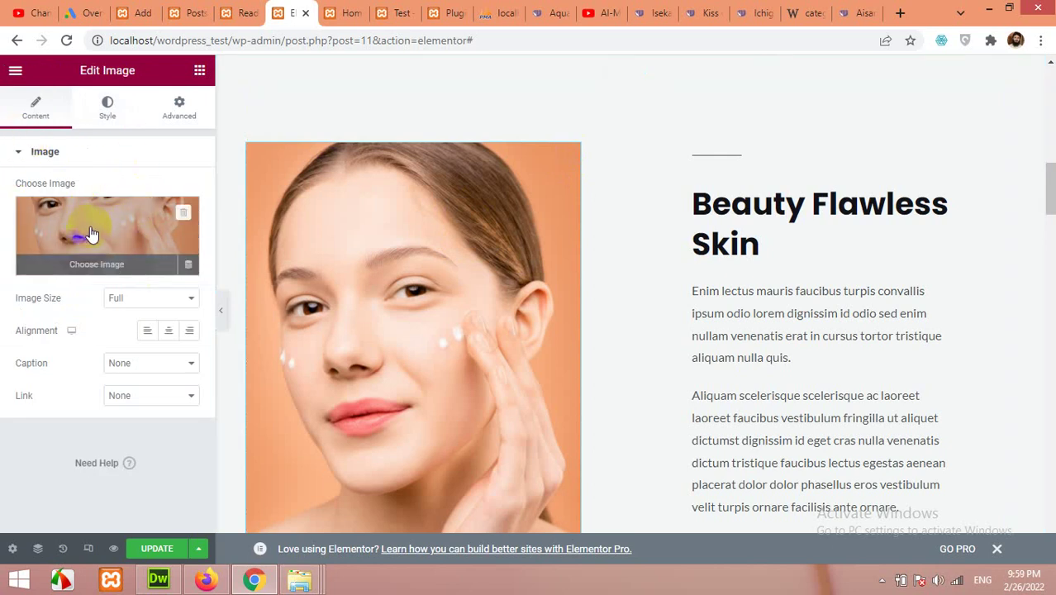
pyautogui.click(92, 234)
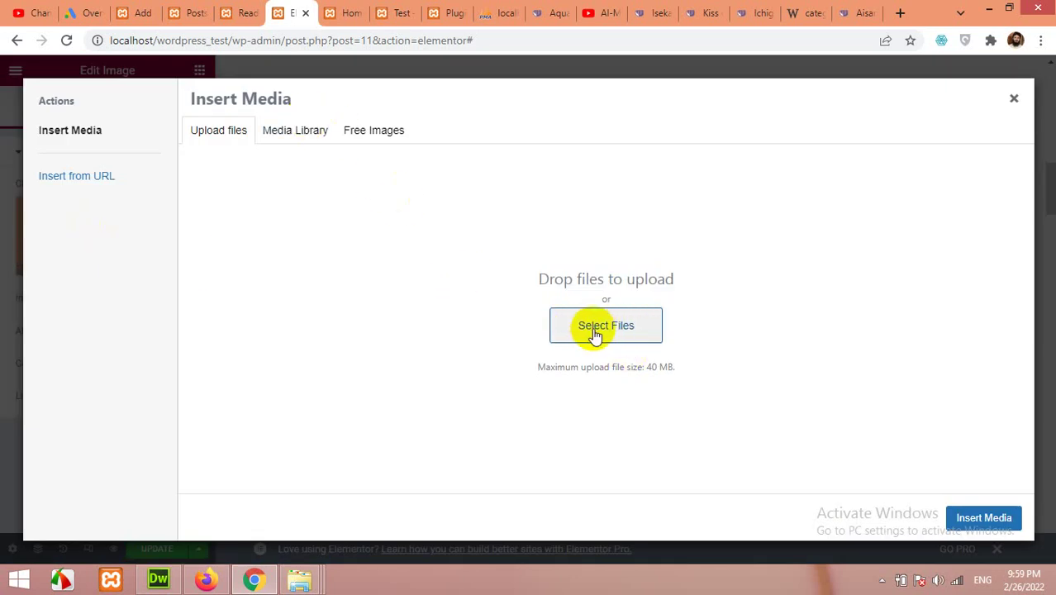
pyautogui.click(299, 134)
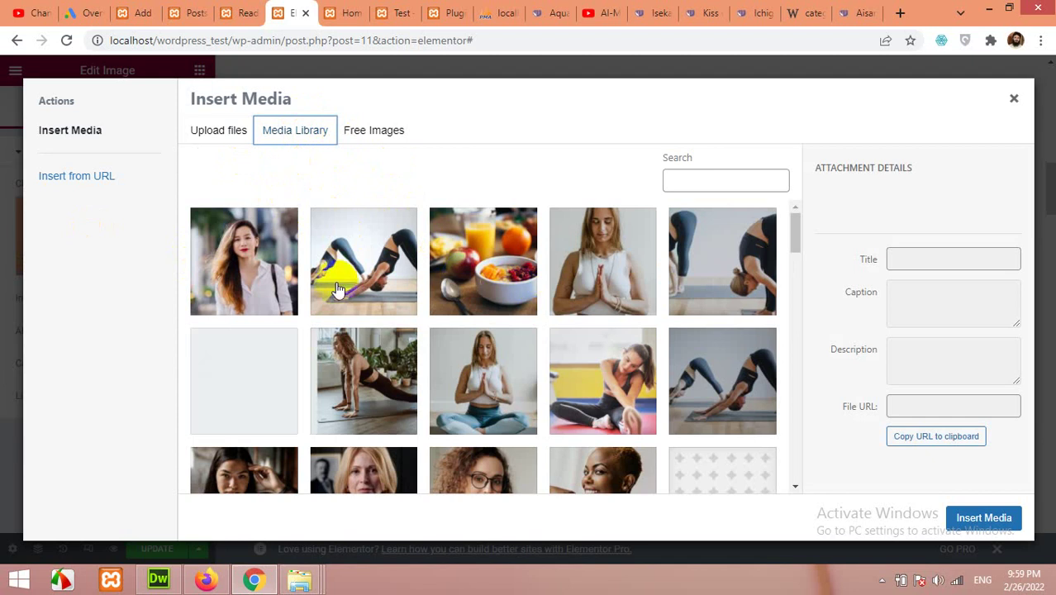
pyautogui.scroll(-2, 530, 314)
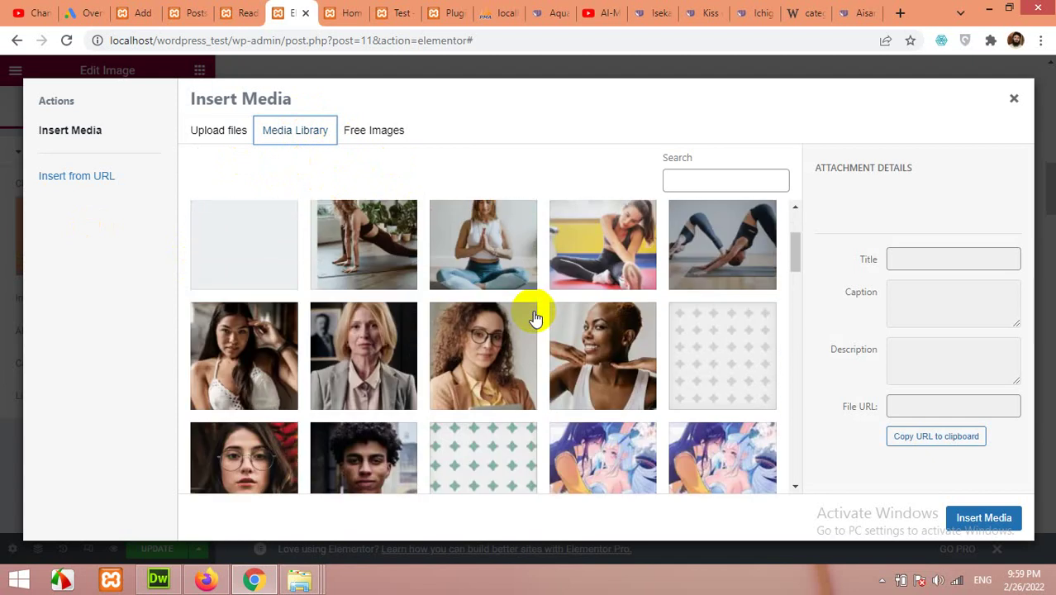
pyautogui.scroll(2, 531, 319)
pyautogui.click(220, 133)
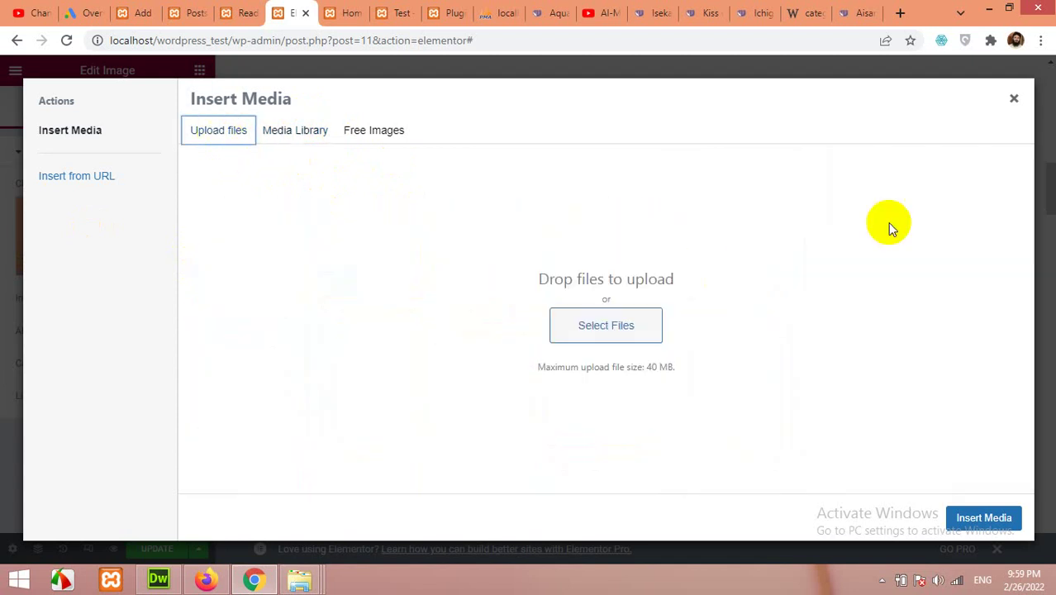
pyautogui.click(1014, 99)
# Examine the editable content of the Beauty Flawless Skin heading and the two paragraphs beneath it.
pyautogui.scroll(-2, 632, 340)
pyautogui.scroll(2, 650, 325)
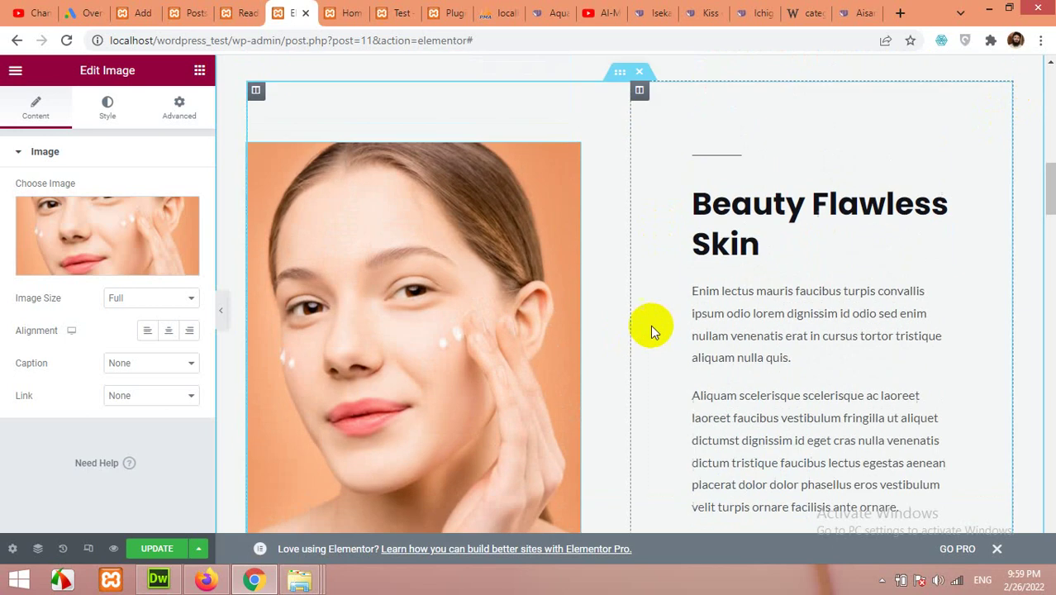
pyautogui.click(739, 217)
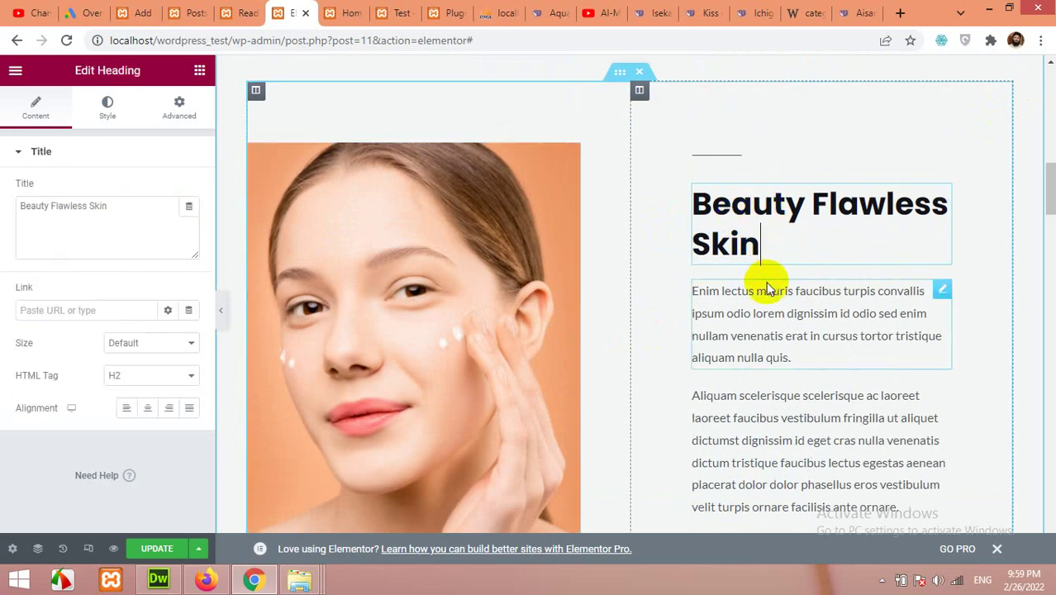
pyautogui.scroll(-2, 773, 349)
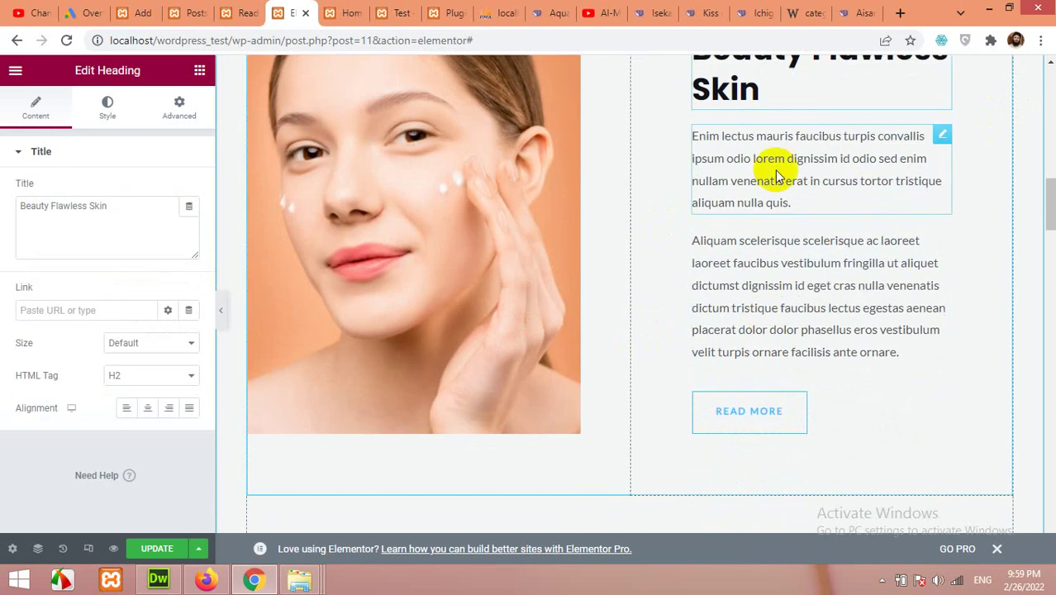
pyautogui.click(771, 165)
pyautogui.click(785, 276)
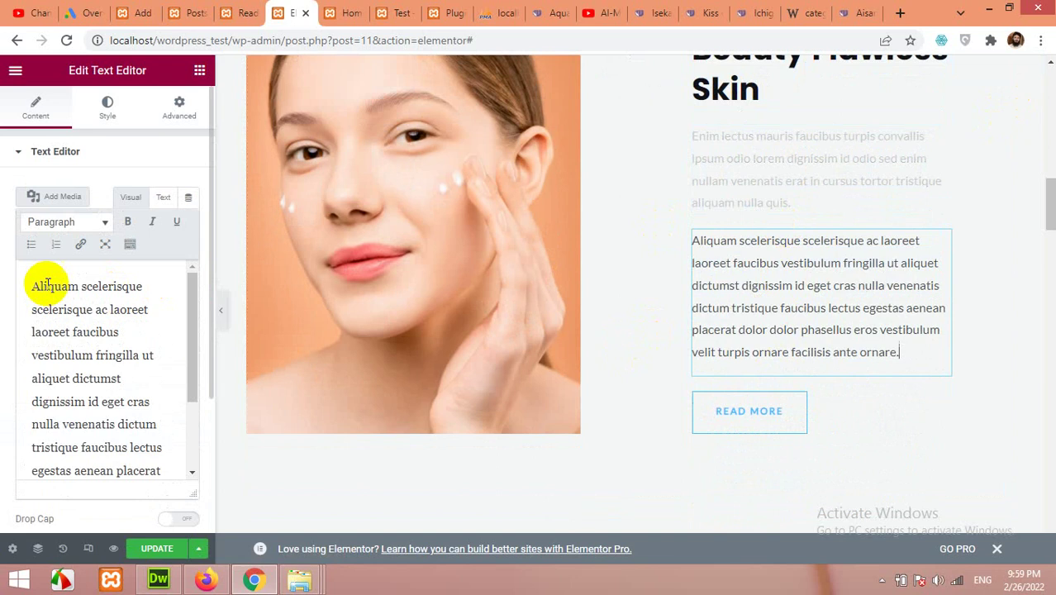
pyautogui.moveTo(42, 291); pyautogui.dragTo(114, 450)
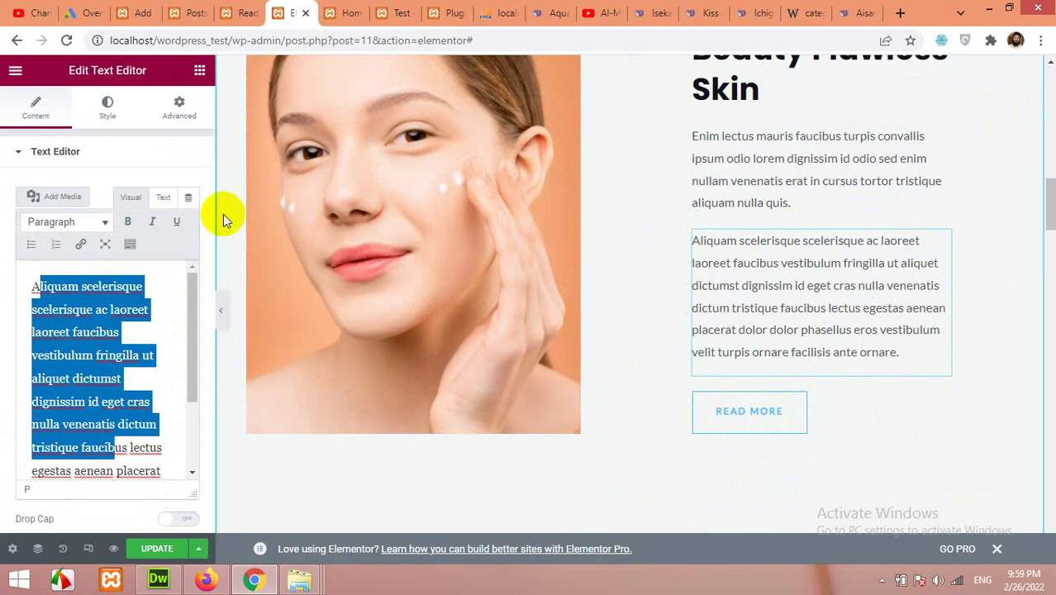
# Hide the editing panel and preview the page at full width, going back up from the Beauty Flawless Skin section.
pyautogui.click(221, 310)
pyautogui.scroll(15, 634, 221)
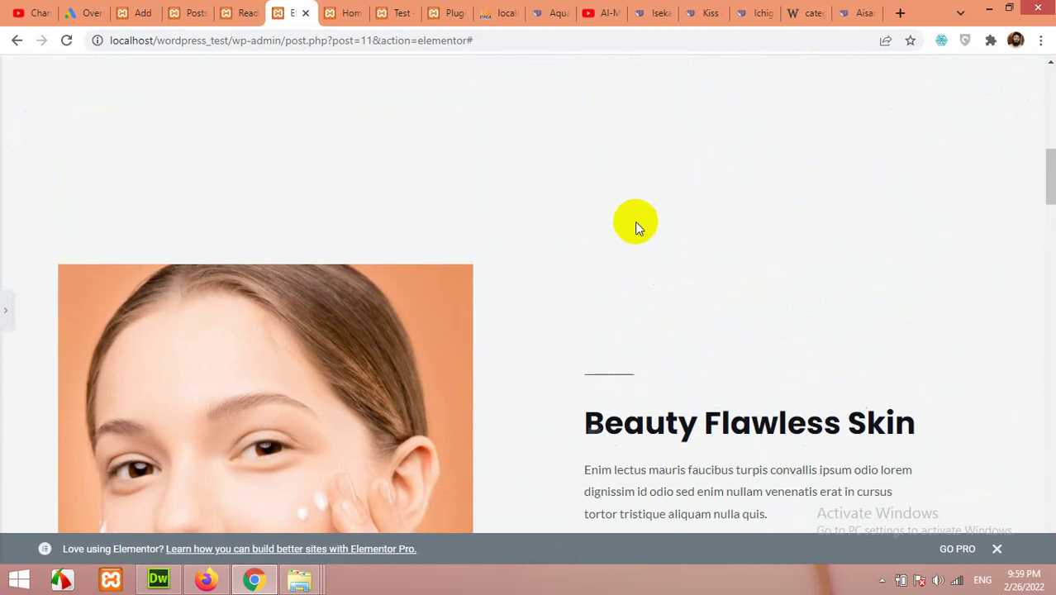
# Bring back the editing panel and check the text and link of the Beauty Flawless Skin section's Read More button.
pyautogui.scroll(-15, 616, 224)
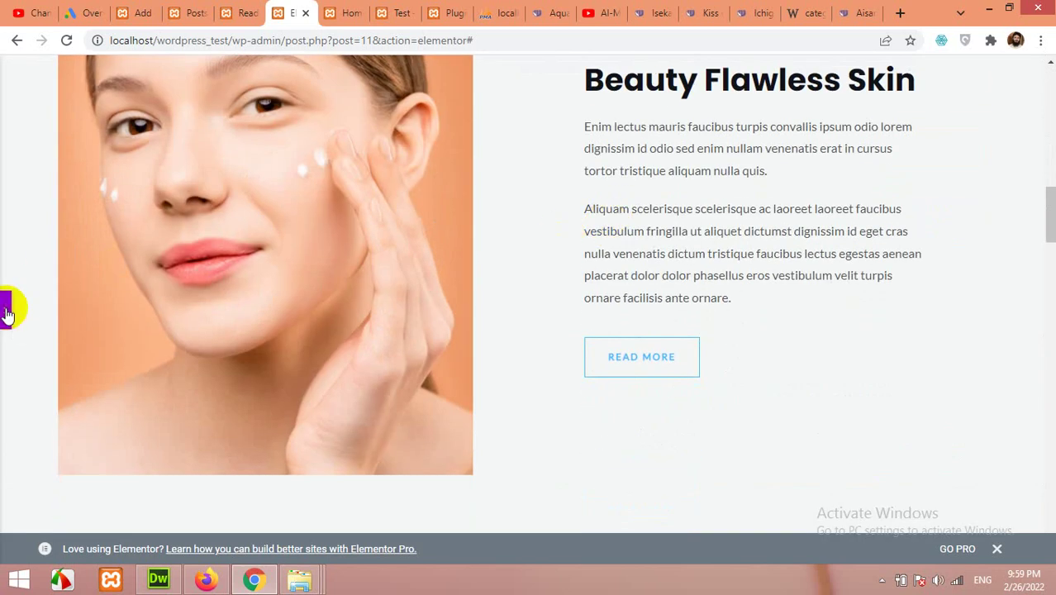
pyautogui.click(6, 311)
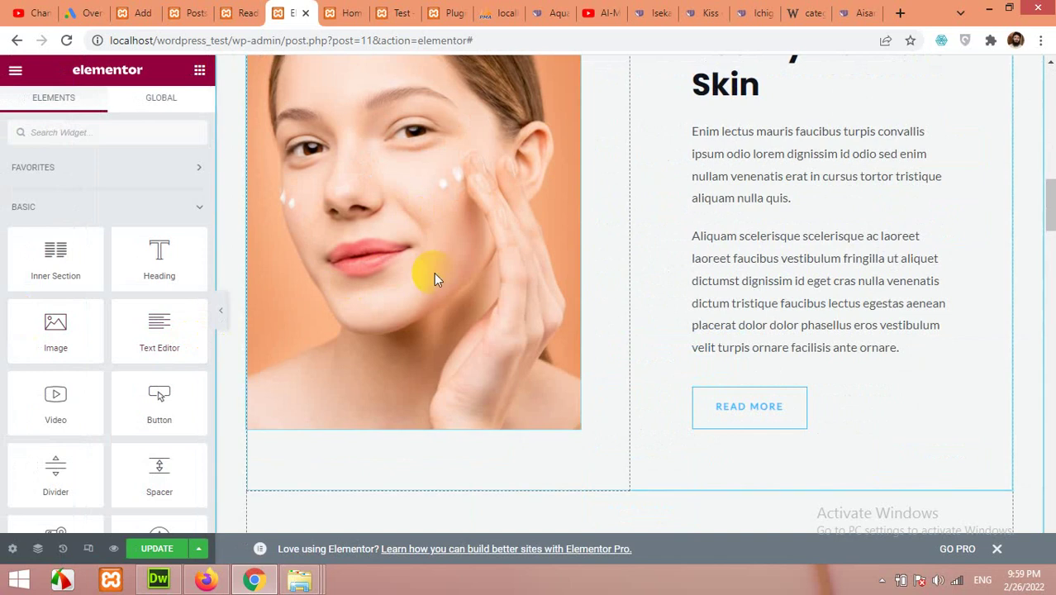
pyautogui.scroll(-3, 813, 287)
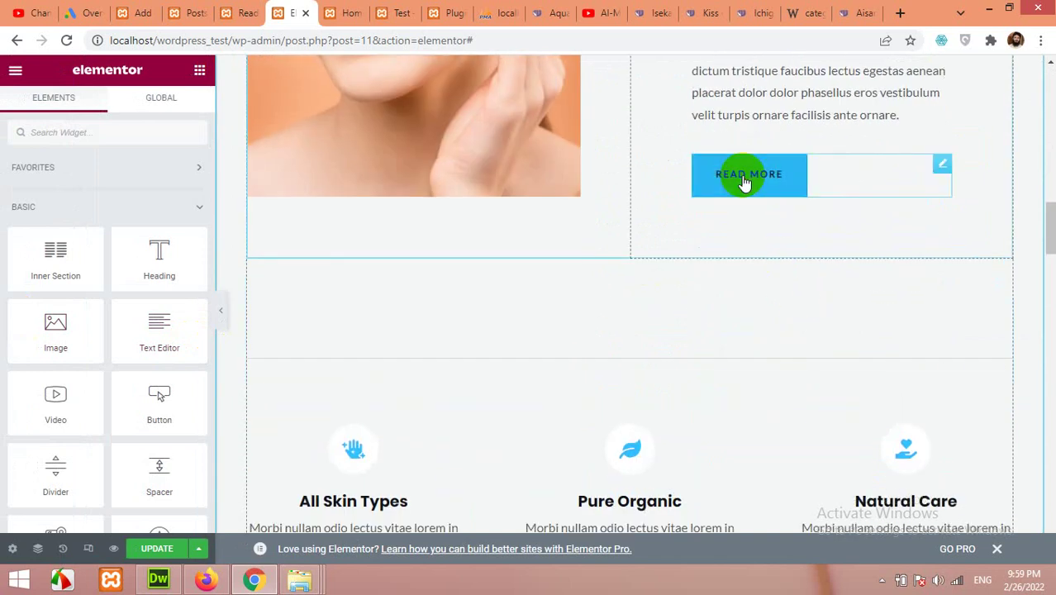
pyautogui.click(744, 181)
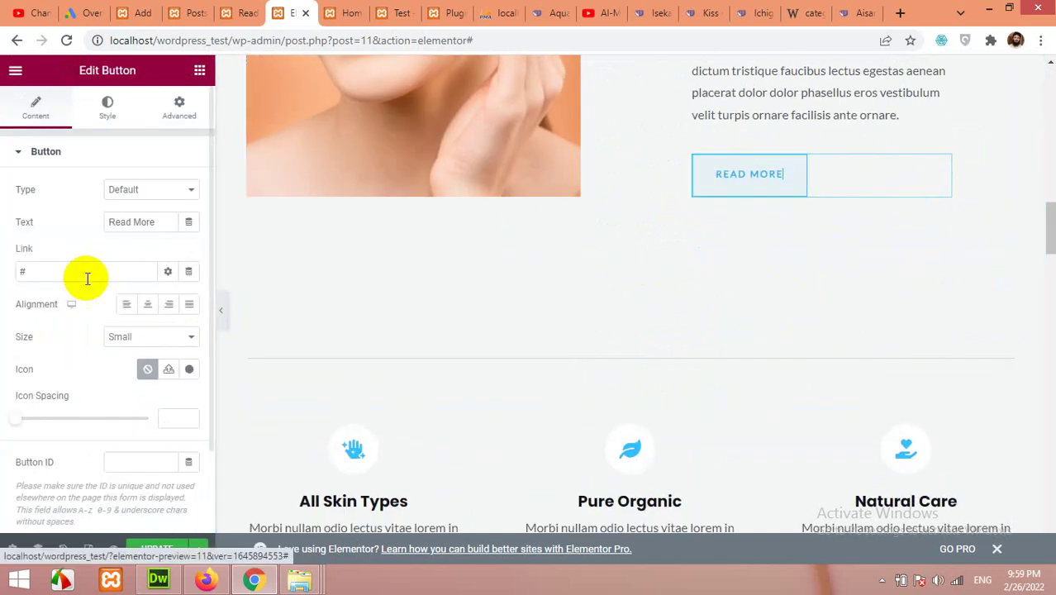
pyautogui.moveTo(153, 219); pyautogui.dragTo(33, 262)
pyautogui.doubleClick(31, 269)
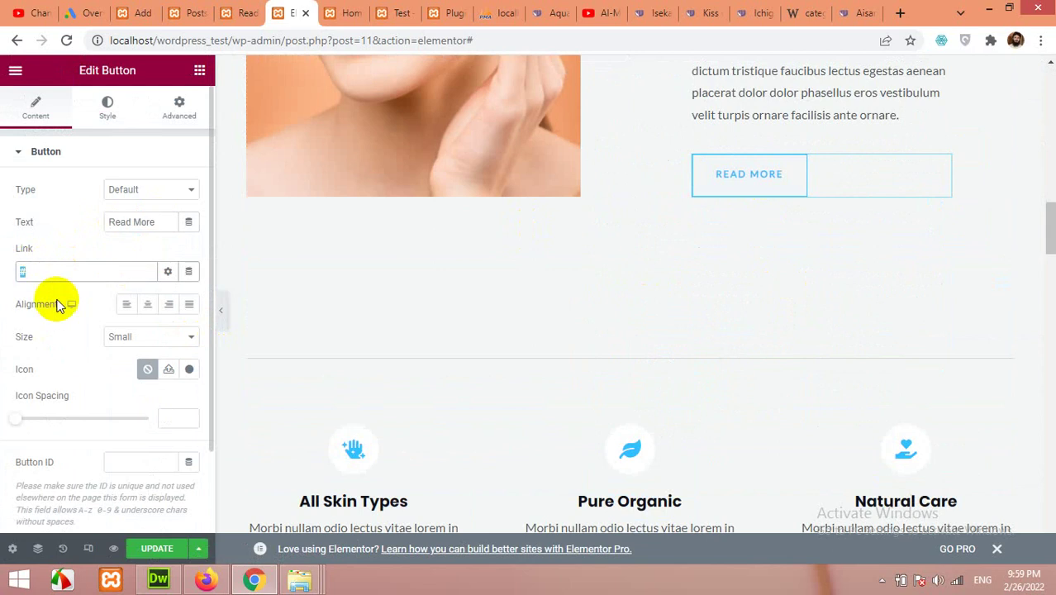
# Examine the All Skin Types icon box's icon, title and description, and open the Pure Organic and Natural Care boxes.
pyautogui.scroll(-3, 420, 318)
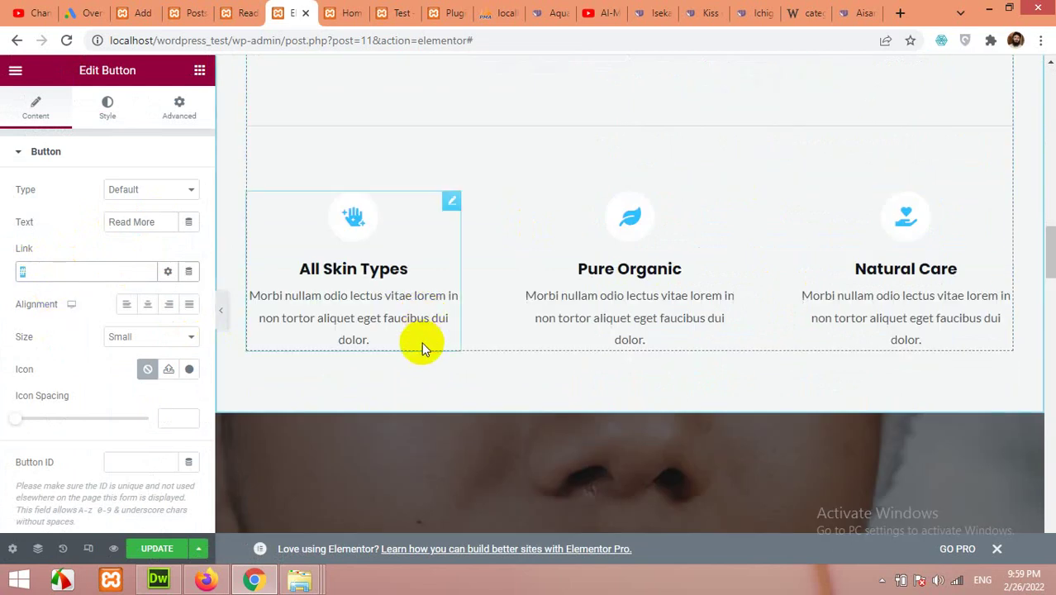
pyautogui.click(358, 237)
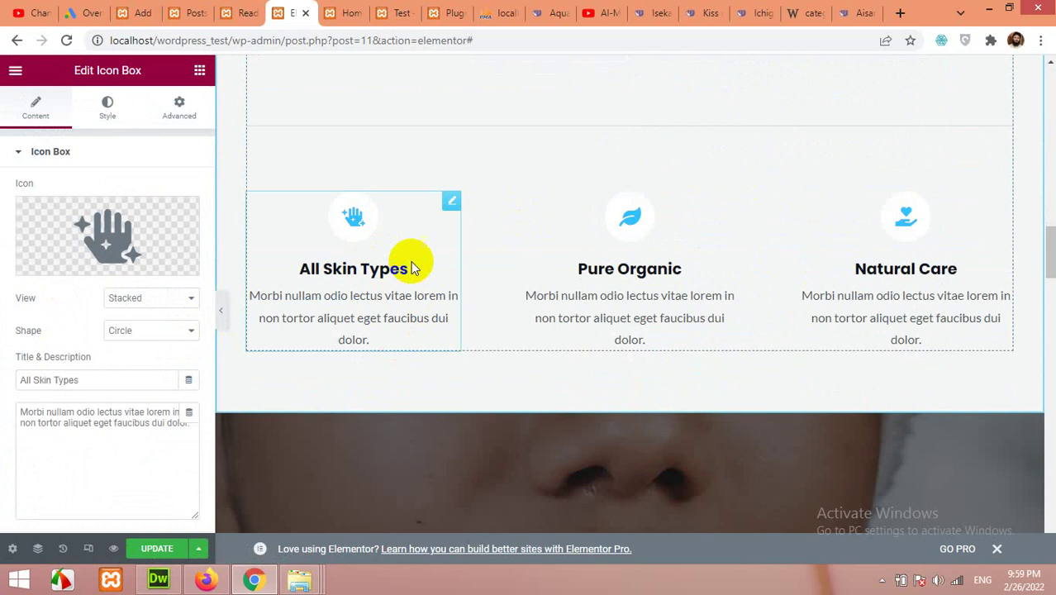
pyautogui.moveTo(78, 241)
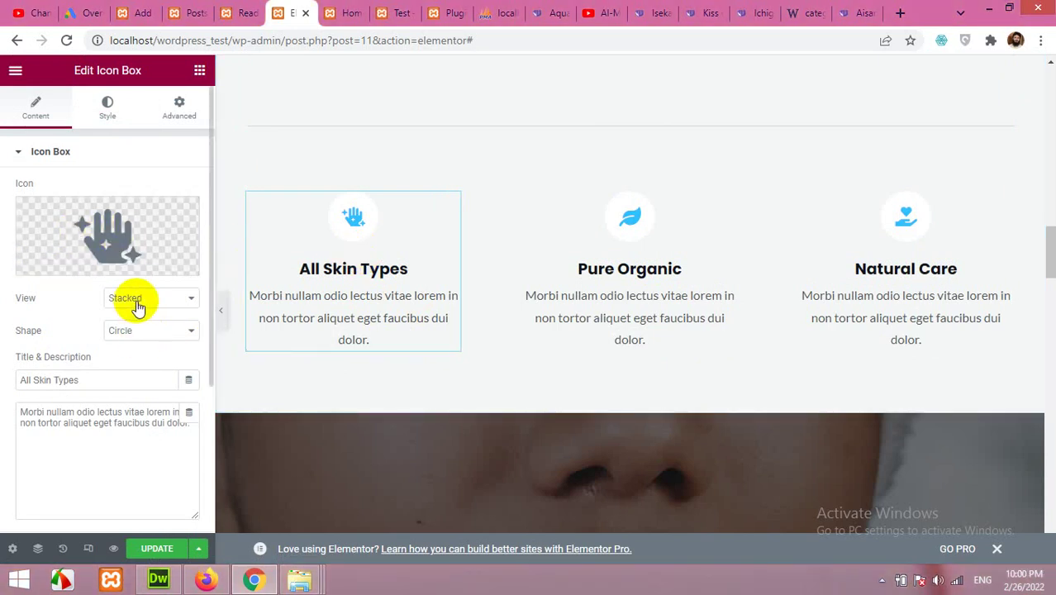
pyautogui.click(86, 380)
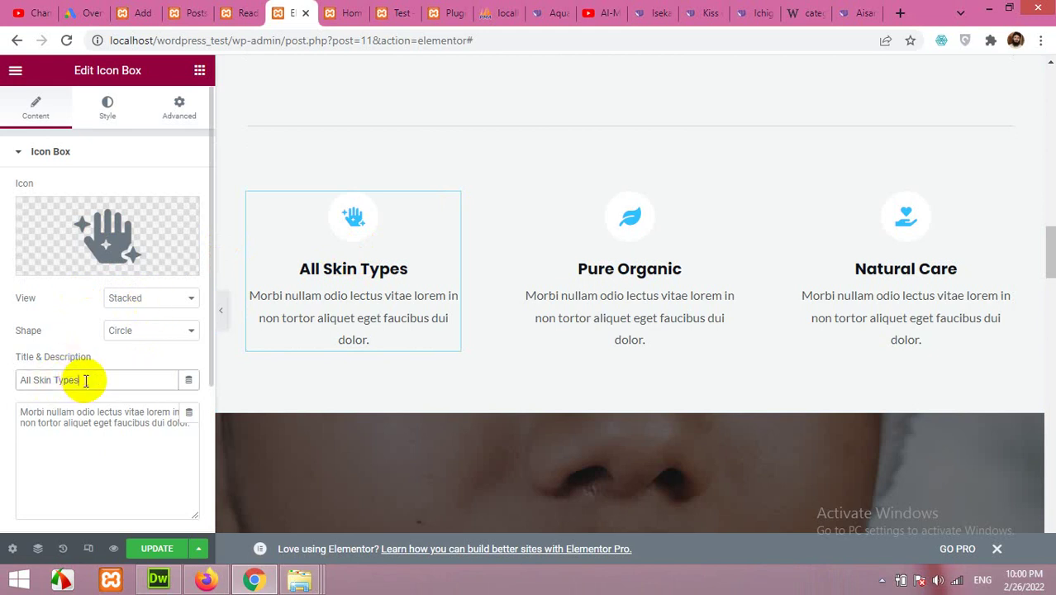
pyautogui.moveTo(102, 380); pyautogui.dragTo(11, 378)
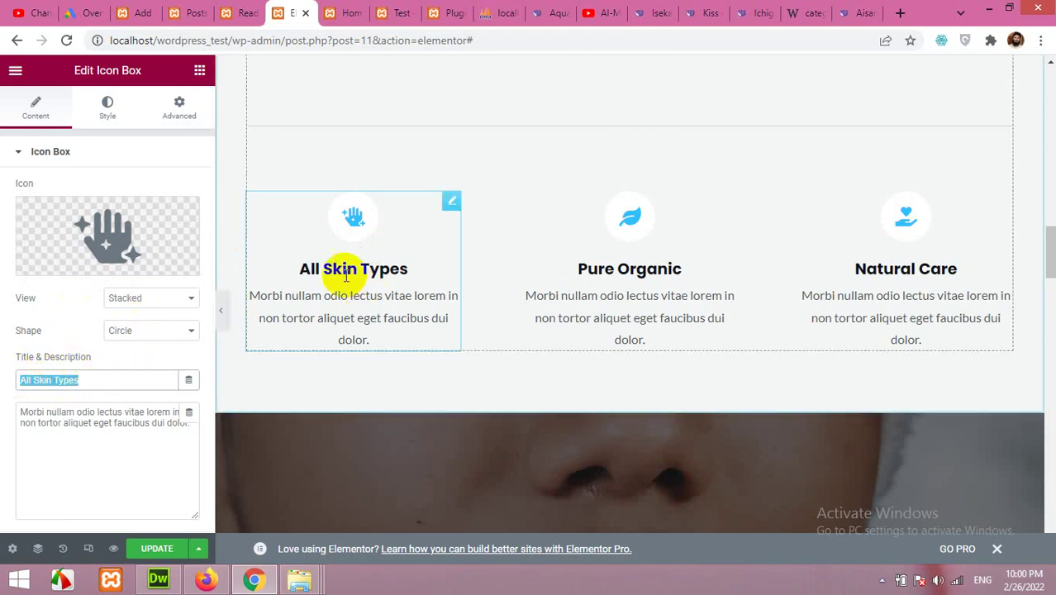
pyautogui.scroll(-2, 81, 377)
pyautogui.moveTo(171, 268); pyautogui.dragTo(19, 245)
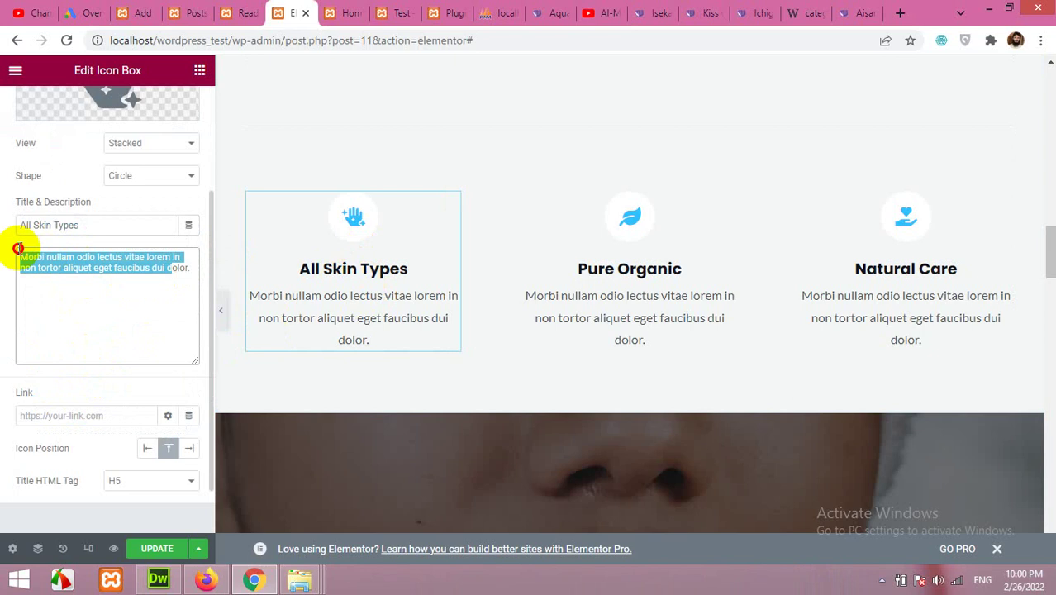
pyautogui.moveTo(281, 302); pyautogui.dragTo(377, 337)
pyautogui.click(365, 318)
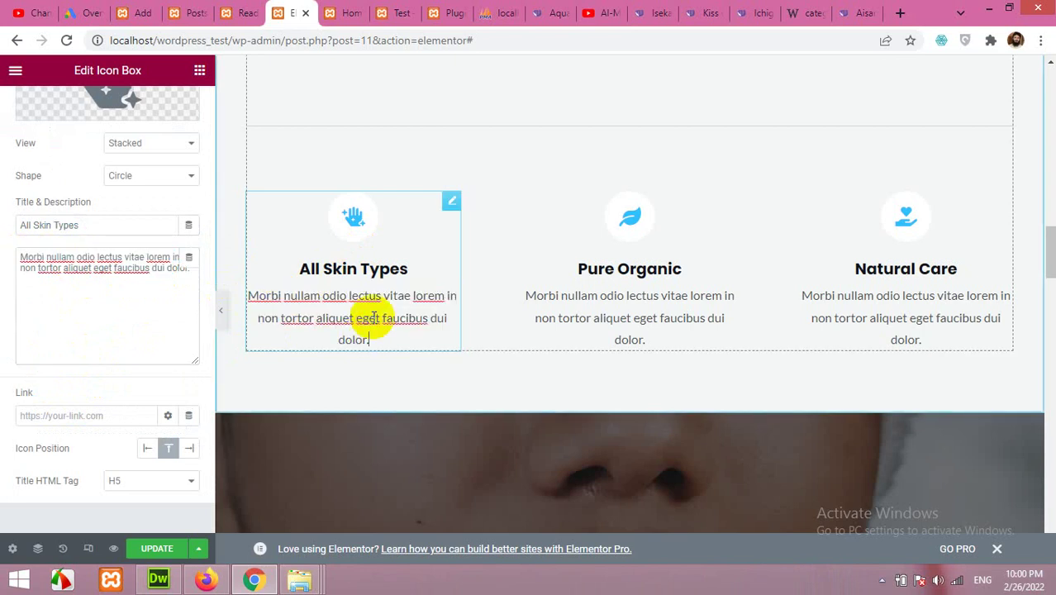
pyautogui.click(640, 219)
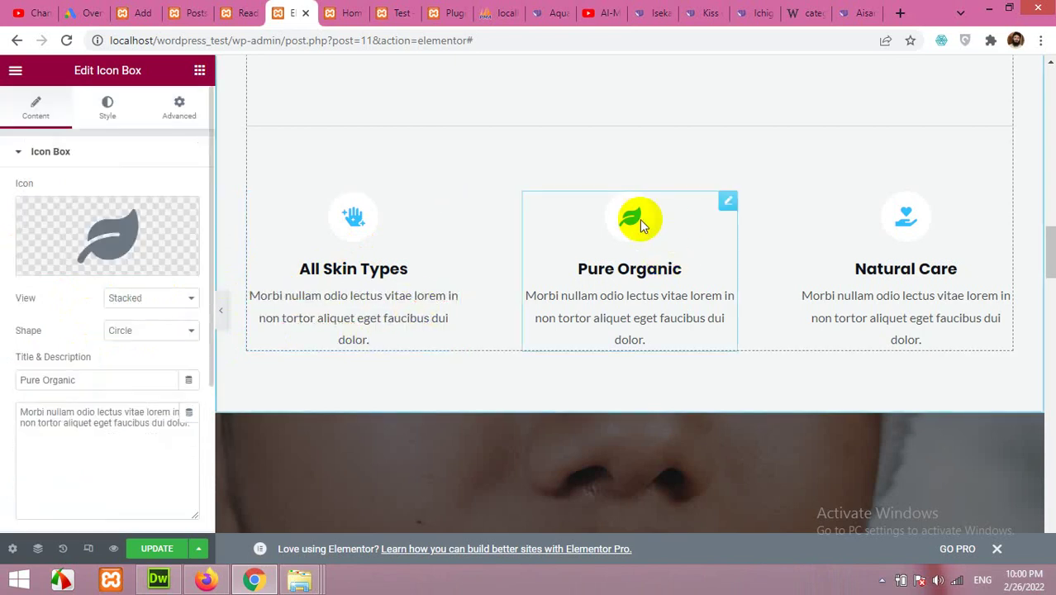
pyautogui.click(922, 213)
# Open the Flawless Skincare Regimen section for editing and view its background image settings.
pyautogui.scroll(-5, 754, 244)
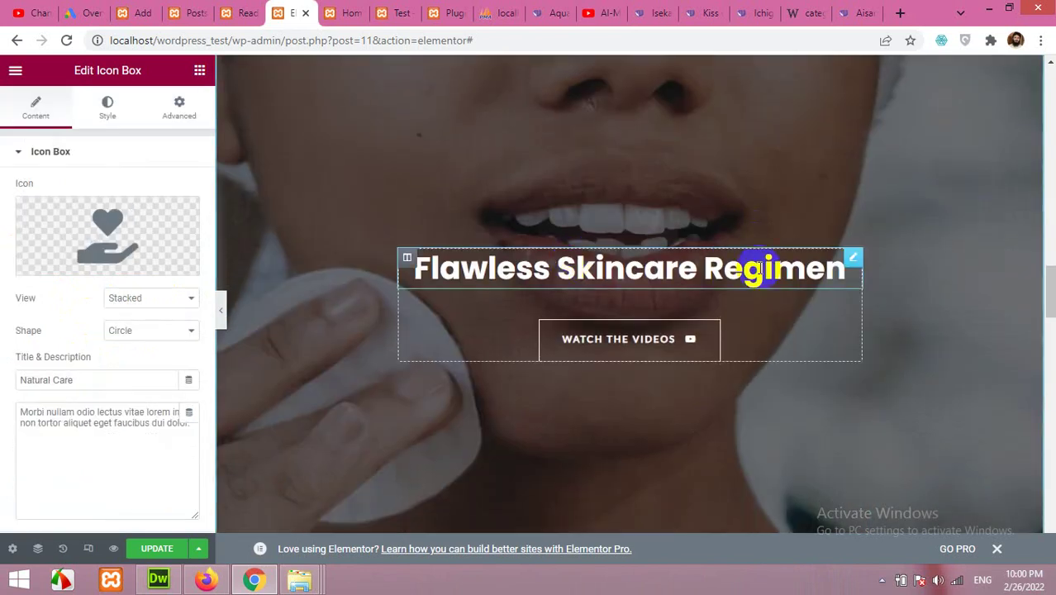
pyautogui.scroll(1, 616, 247)
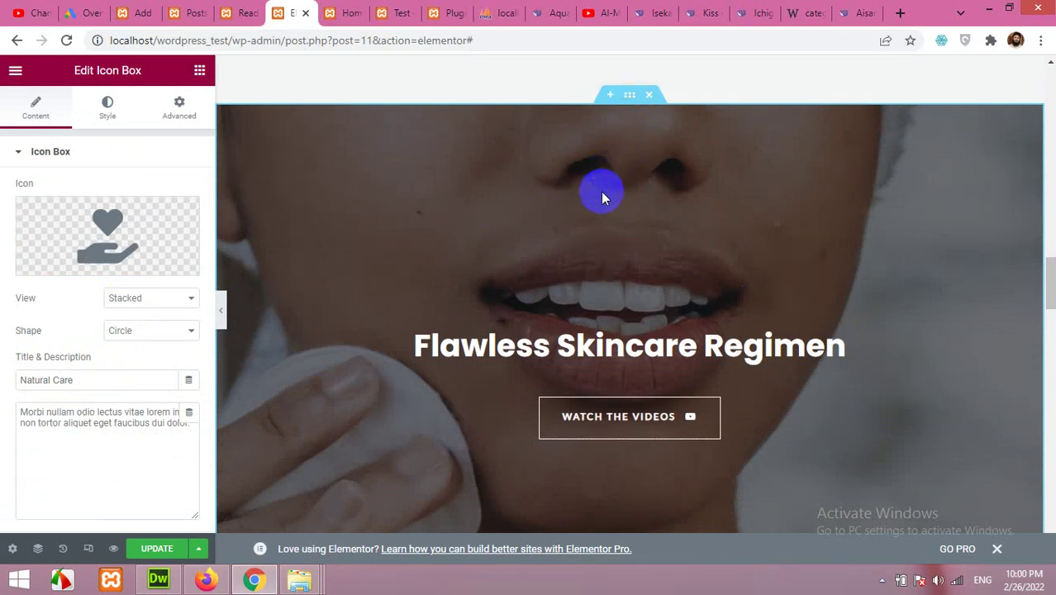
pyautogui.click(630, 97)
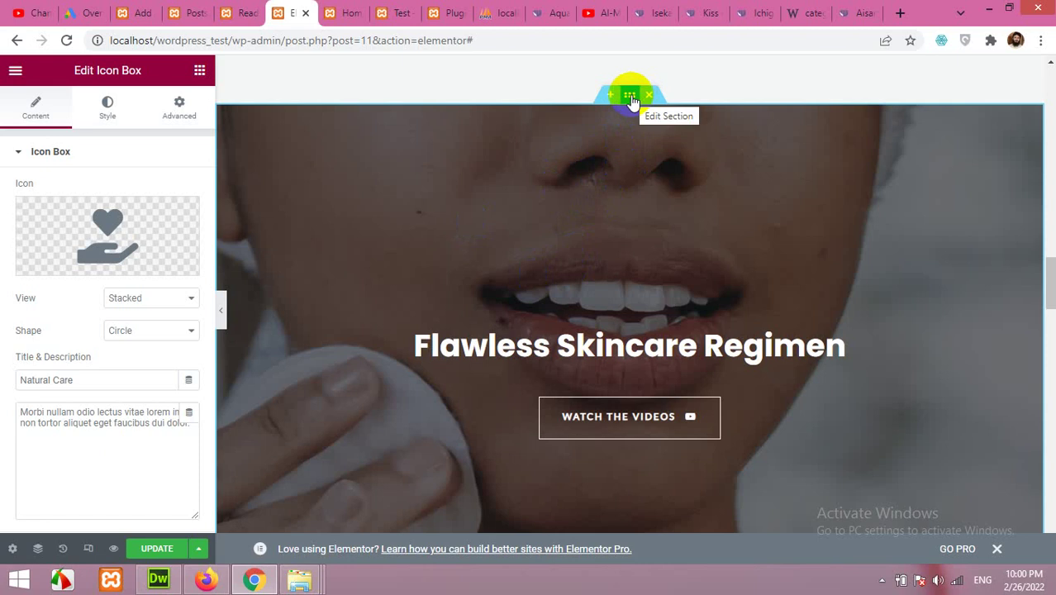
pyautogui.click(105, 112)
pyautogui.moveTo(85, 312)
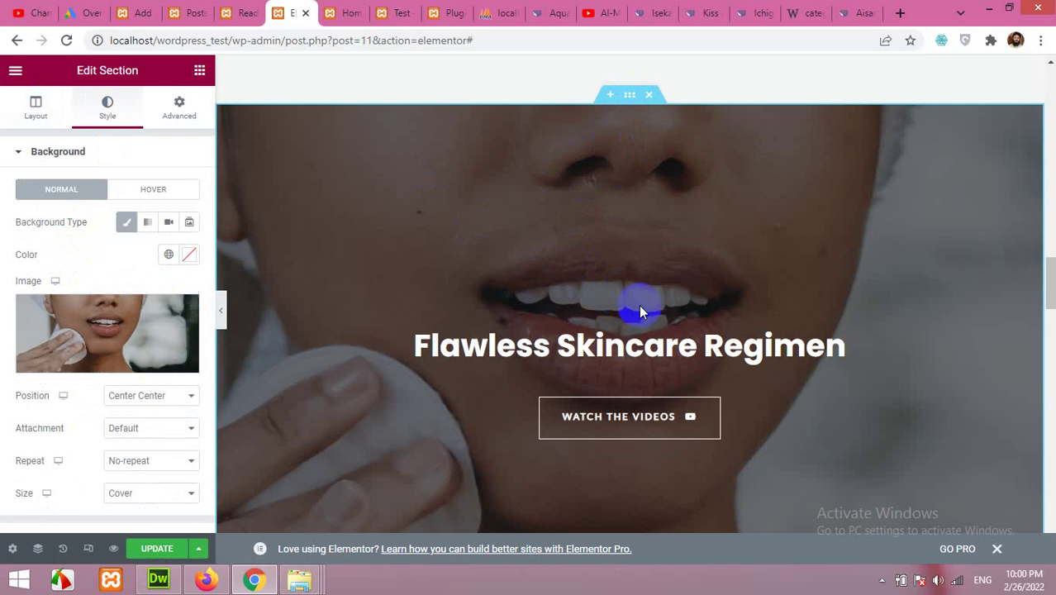
# Inspect the Flawless Skincare Regimen heading's content and the link of its Watch the Videos button.
pyautogui.scroll(-1, 490, 308)
pyautogui.click(505, 269)
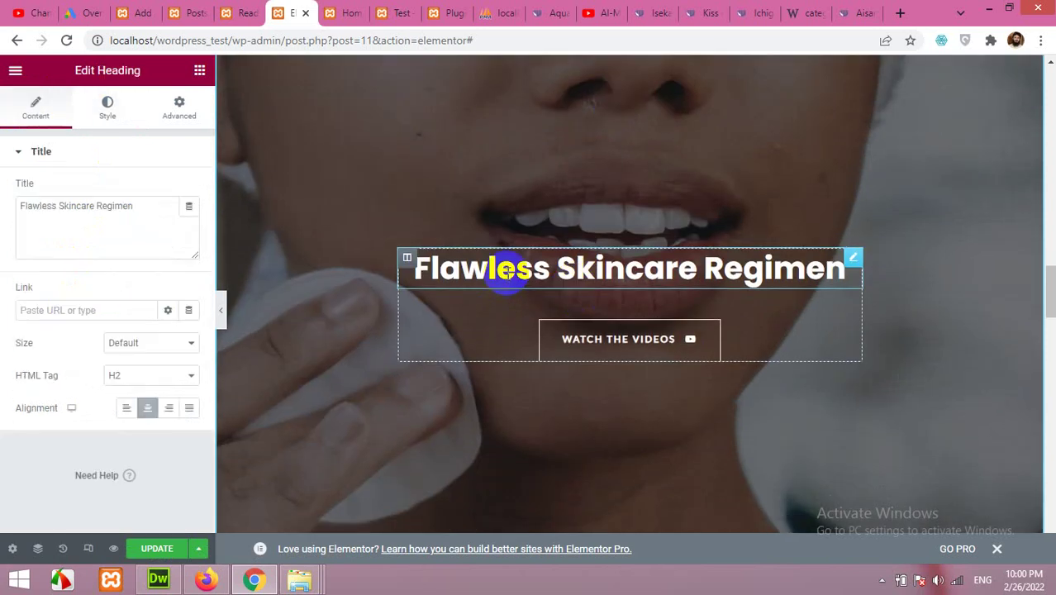
pyautogui.scroll(-2, 629, 212)
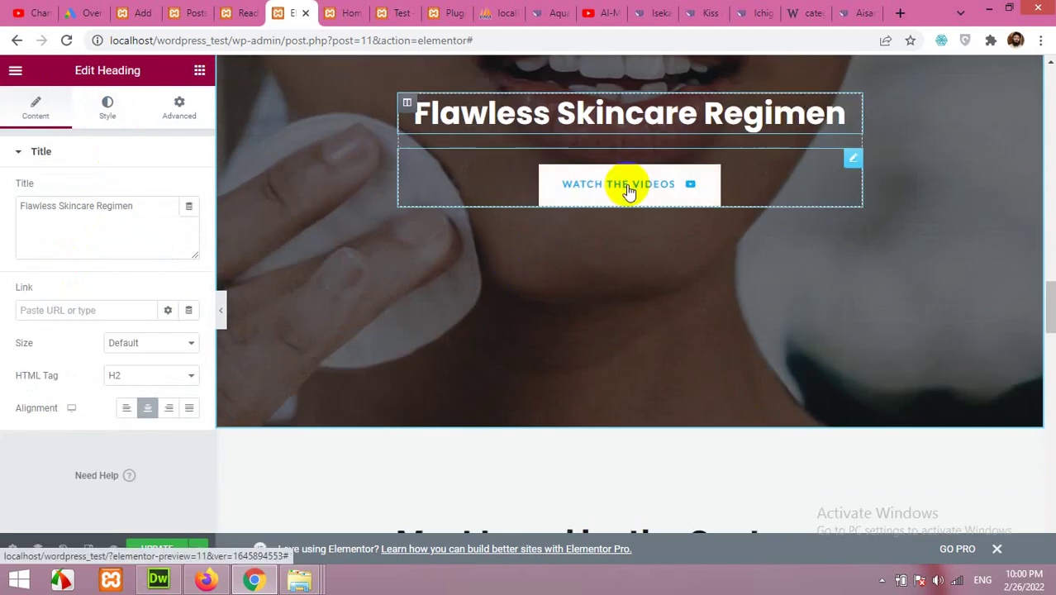
pyautogui.click(628, 191)
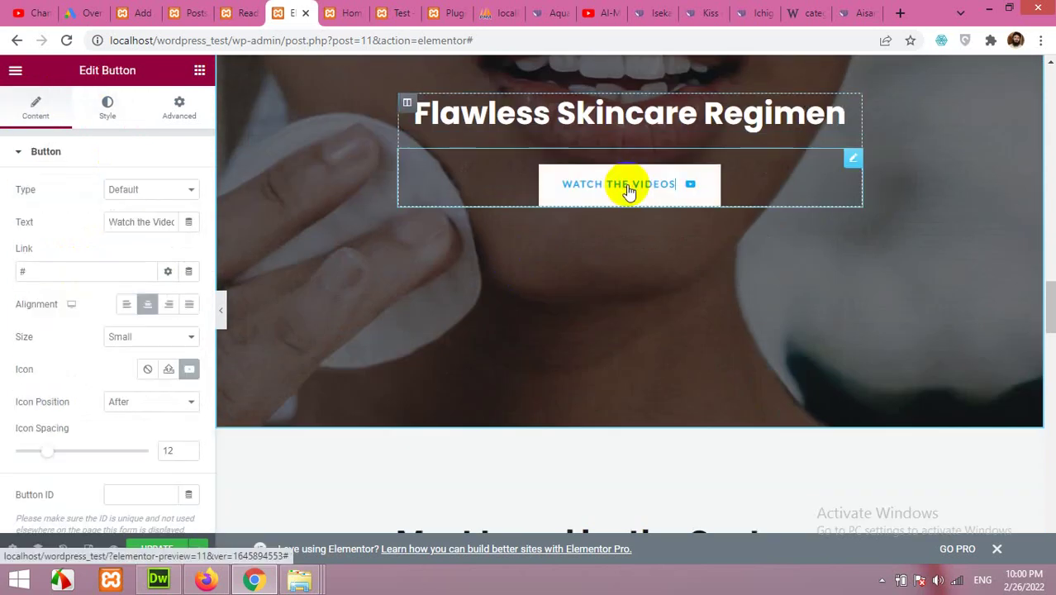
pyautogui.doubleClick(20, 270)
# Open the first star rating and the first testimonial in the What Our Customers Say section.
pyautogui.scroll(-5, 497, 358)
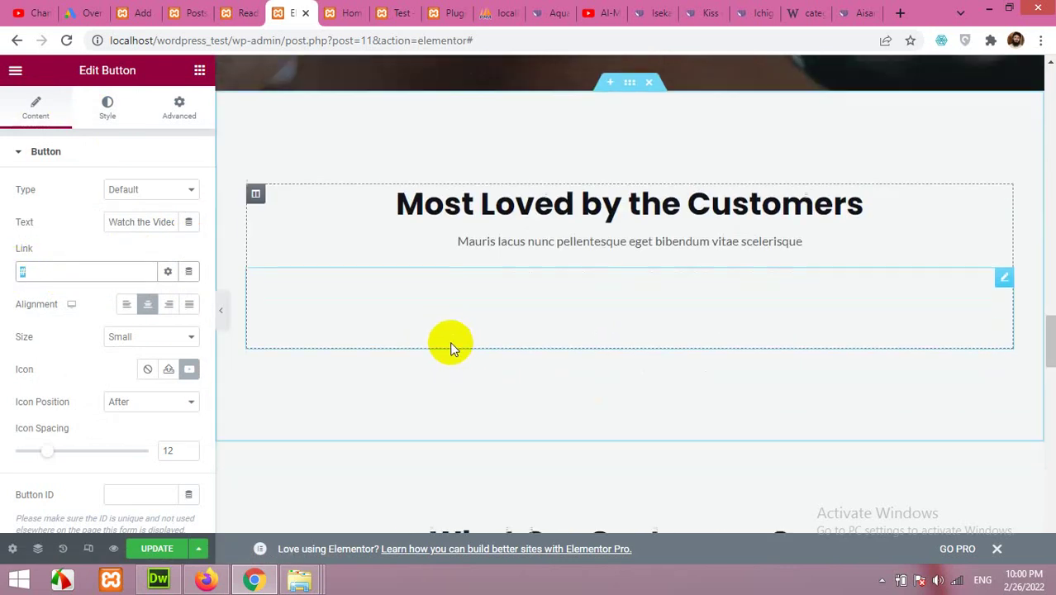
pyautogui.scroll(-5, 550, 183)
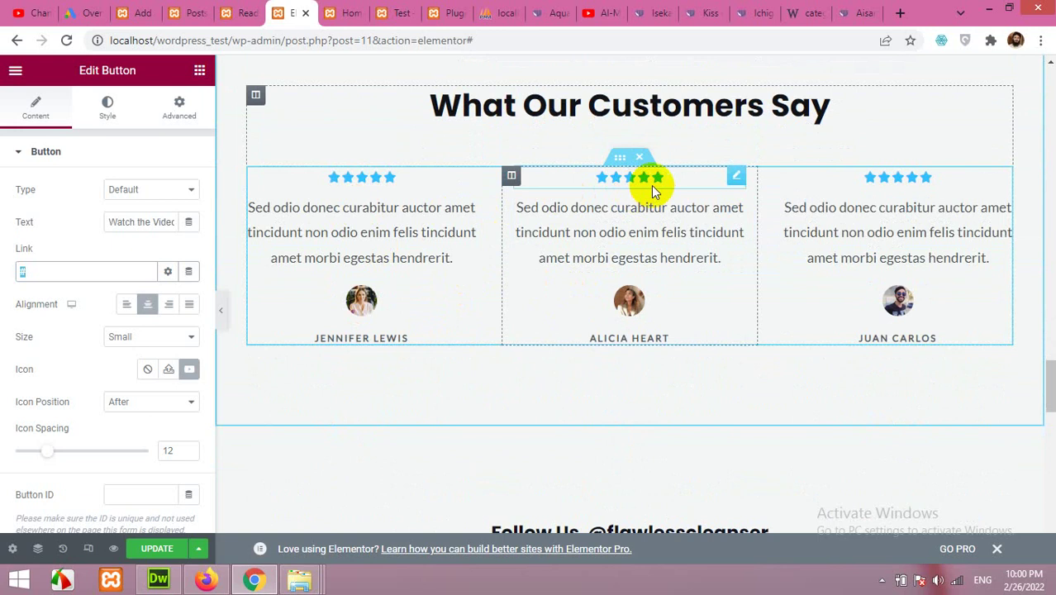
pyautogui.click(403, 179)
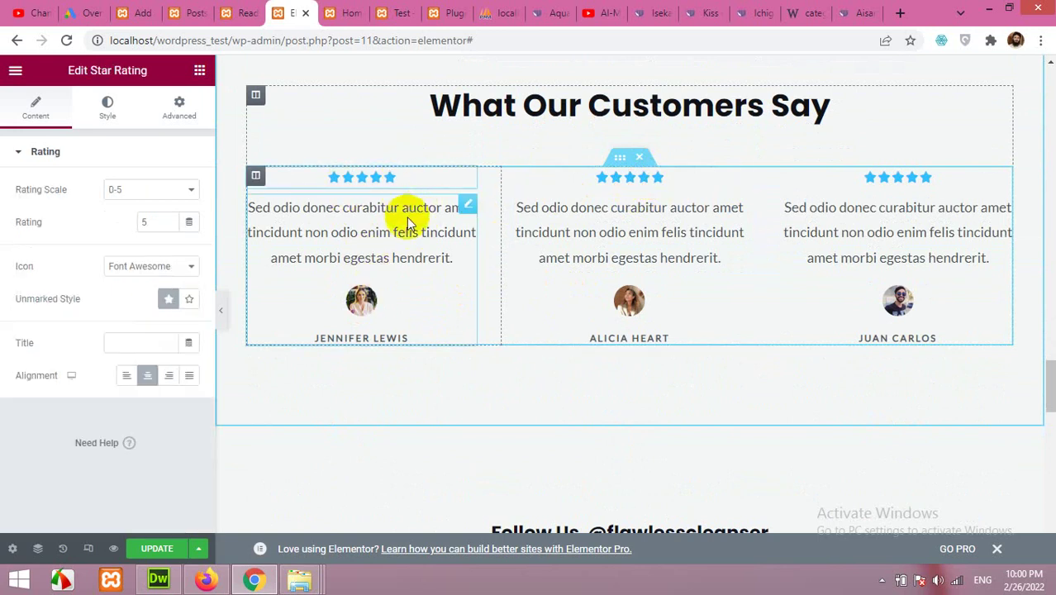
pyautogui.click(408, 217)
pyautogui.click(355, 323)
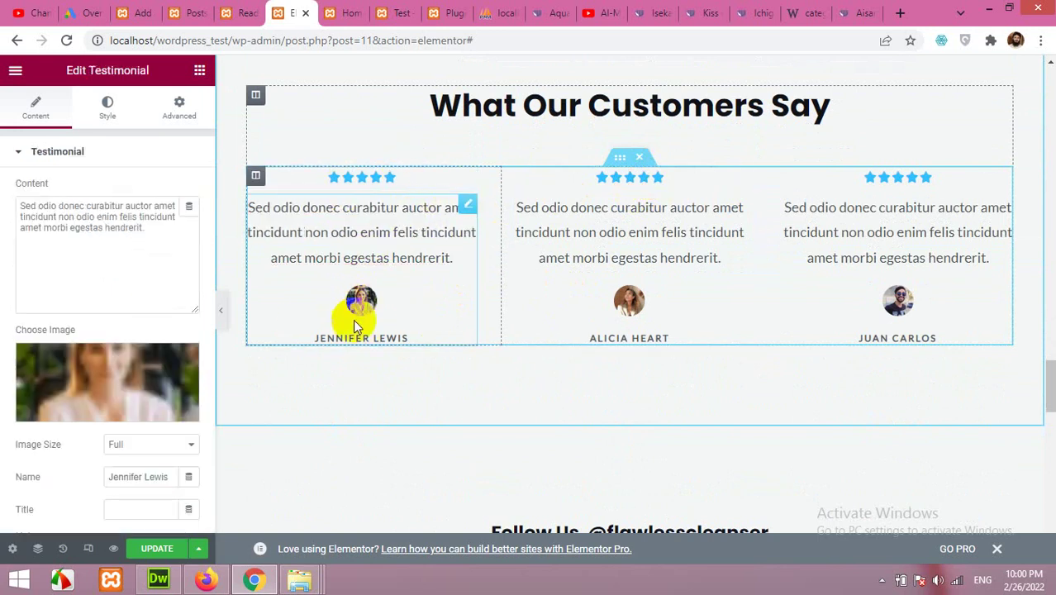
# Review the first customer's rating options again, along with the testimonial's text, image and name fields.
pyautogui.scroll(-7, 532, 312)
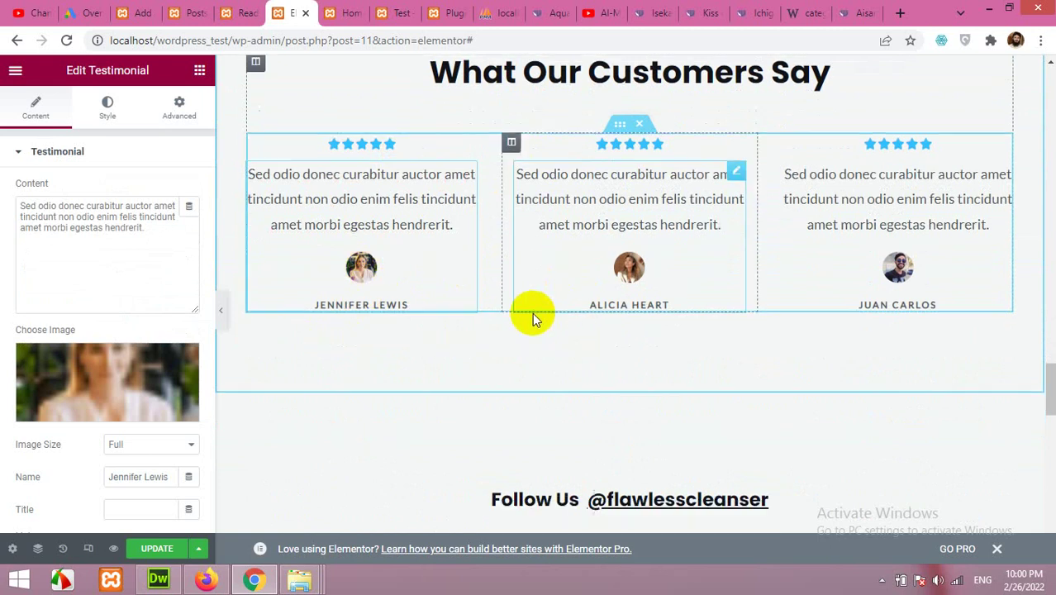
pyautogui.scroll(6, 454, 303)
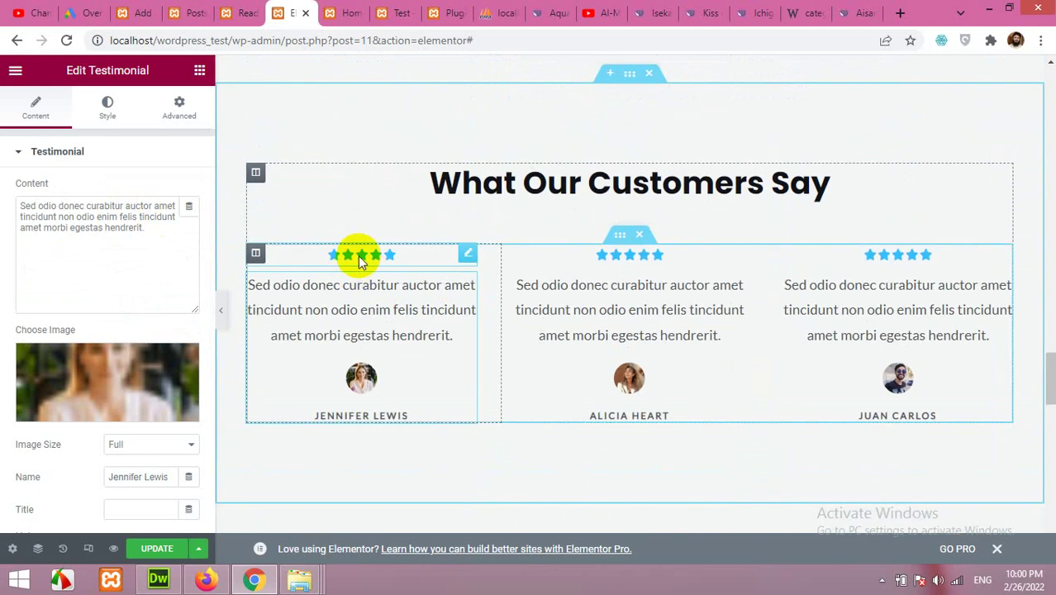
pyautogui.click(356, 255)
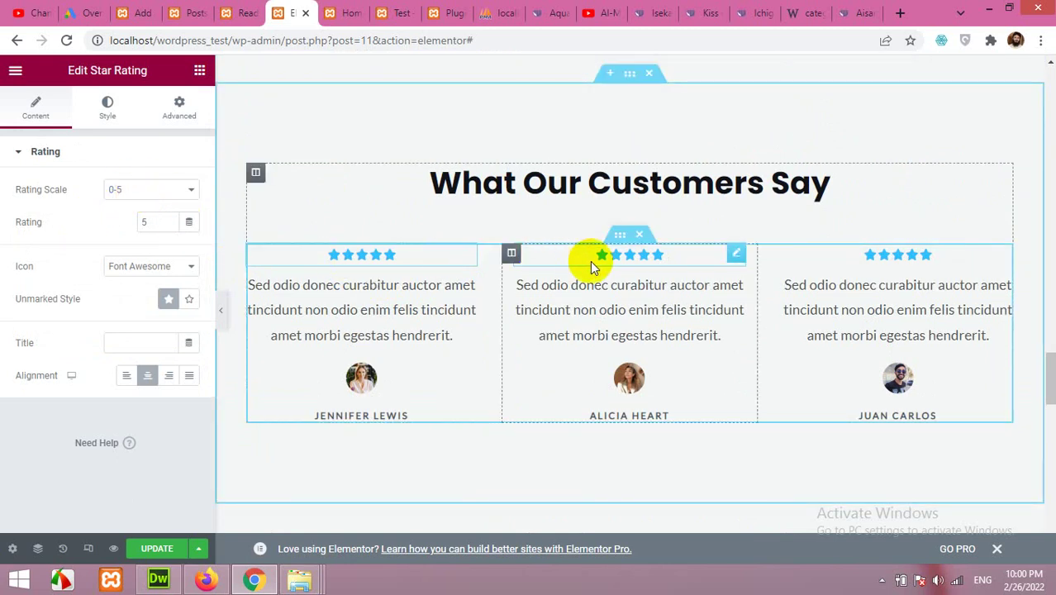
pyautogui.click(377, 302)
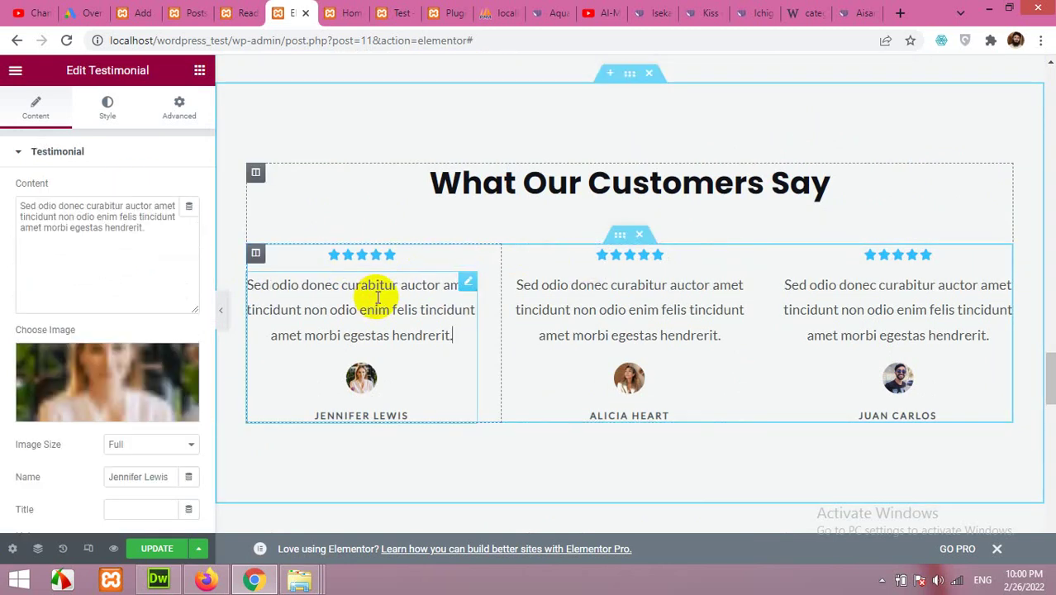
pyautogui.moveTo(144, 227); pyautogui.dragTo(22, 206)
pyautogui.scroll(-2, 158, 388)
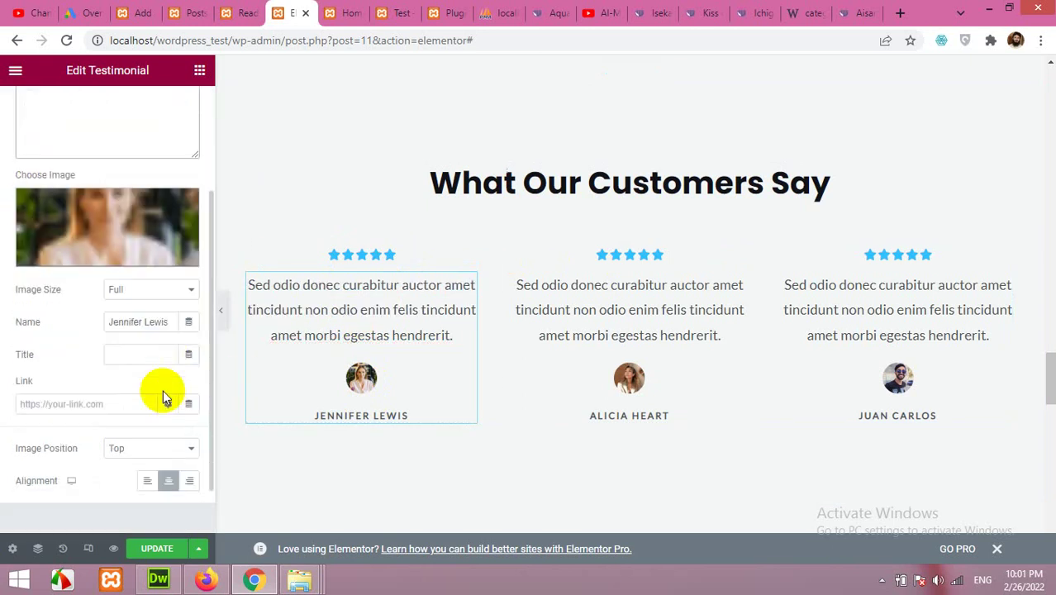
pyautogui.moveTo(148, 323); pyautogui.dragTo(103, 323)
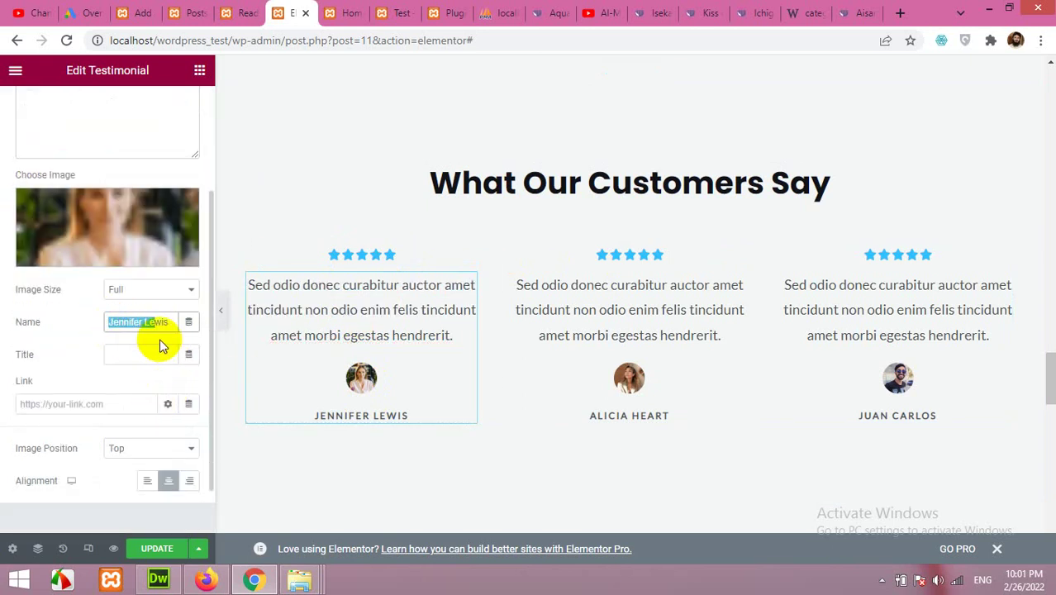
# Open the image gallery in the Follow Us section for editing and bring up its set of images.
pyautogui.scroll(-7, 402, 383)
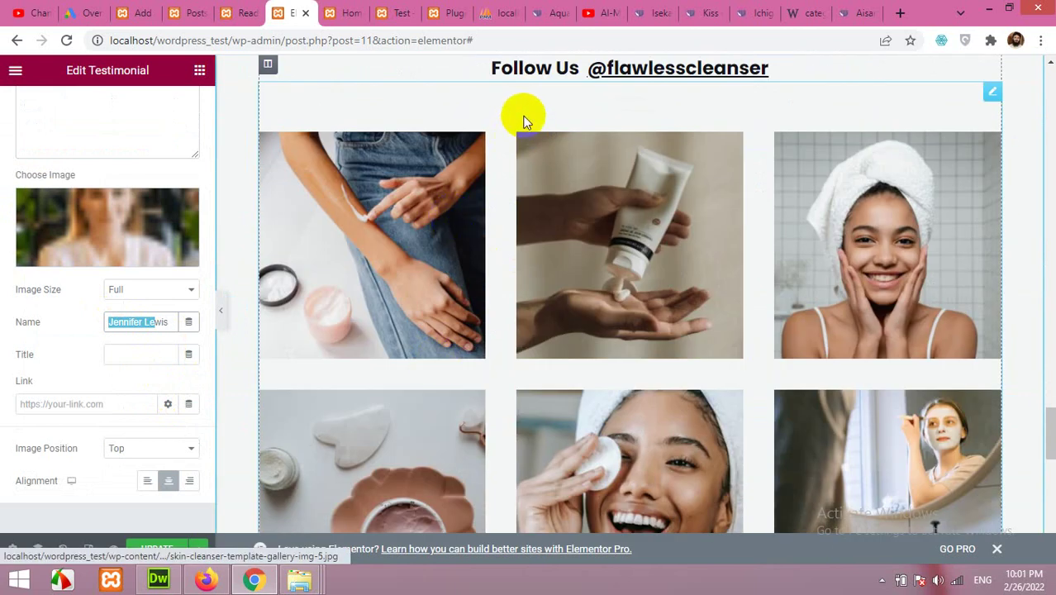
pyautogui.click(992, 92)
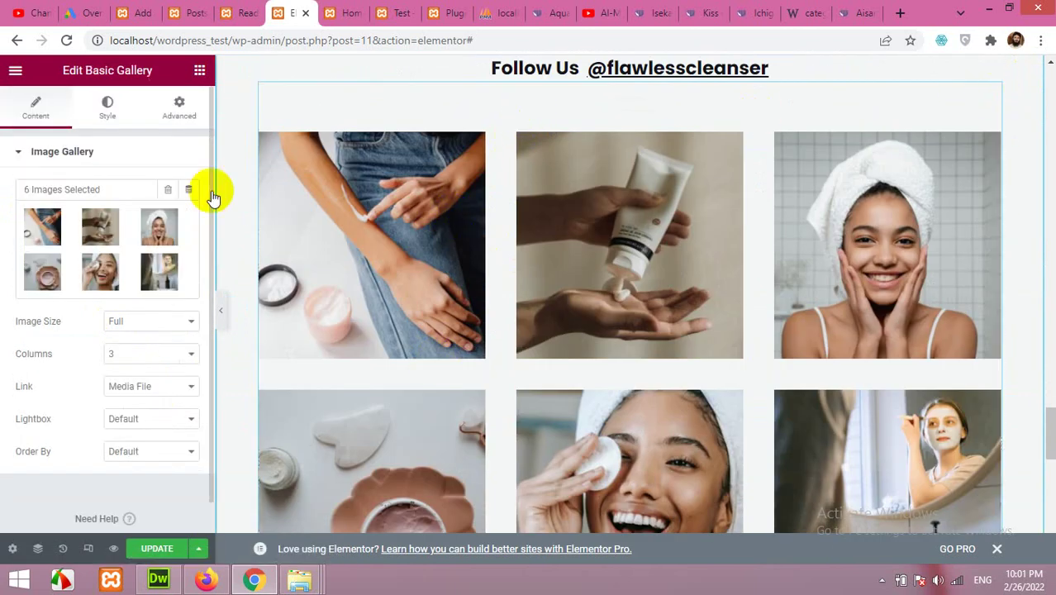
pyautogui.click(100, 261)
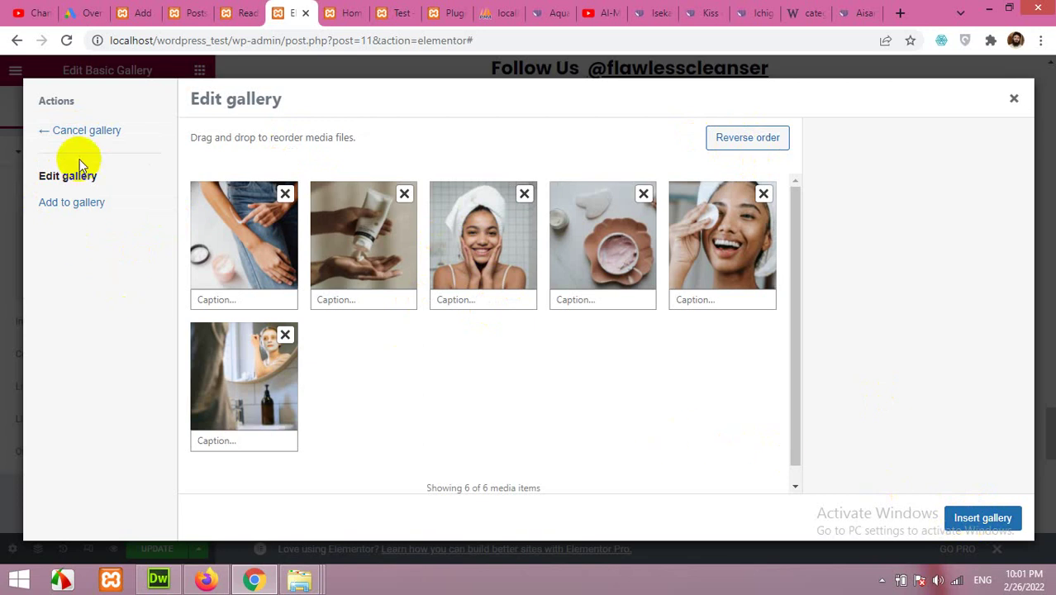
# Try adding three media library images to the gallery: the yoga stretch, nutritions.jpg and the meditating woman.
pyautogui.click(62, 204)
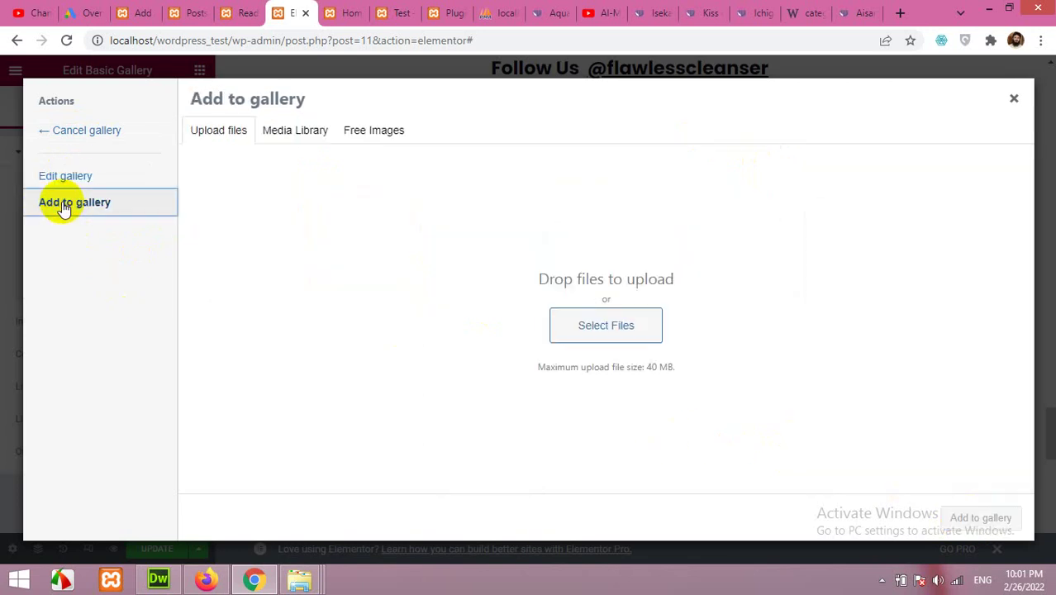
pyautogui.click(291, 133)
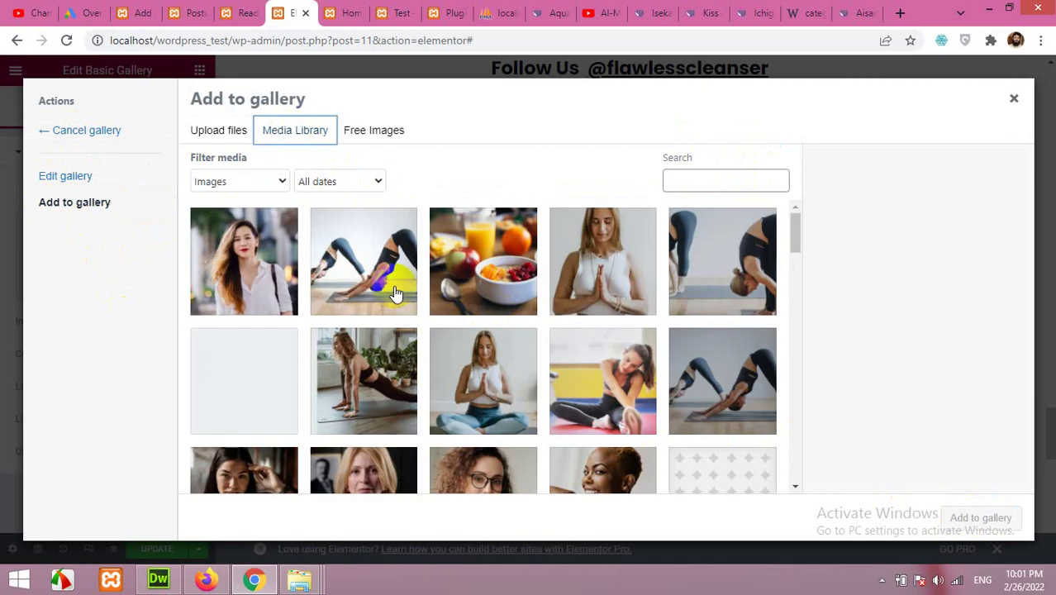
pyautogui.click(380, 284)
pyautogui.click(499, 276)
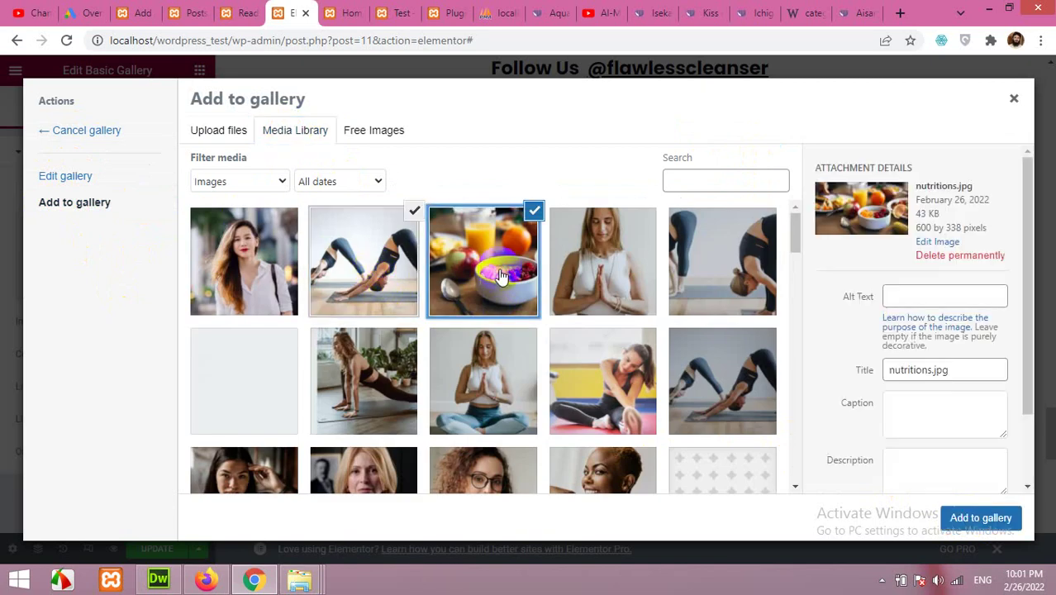
pyautogui.click(597, 264)
pyautogui.click(971, 526)
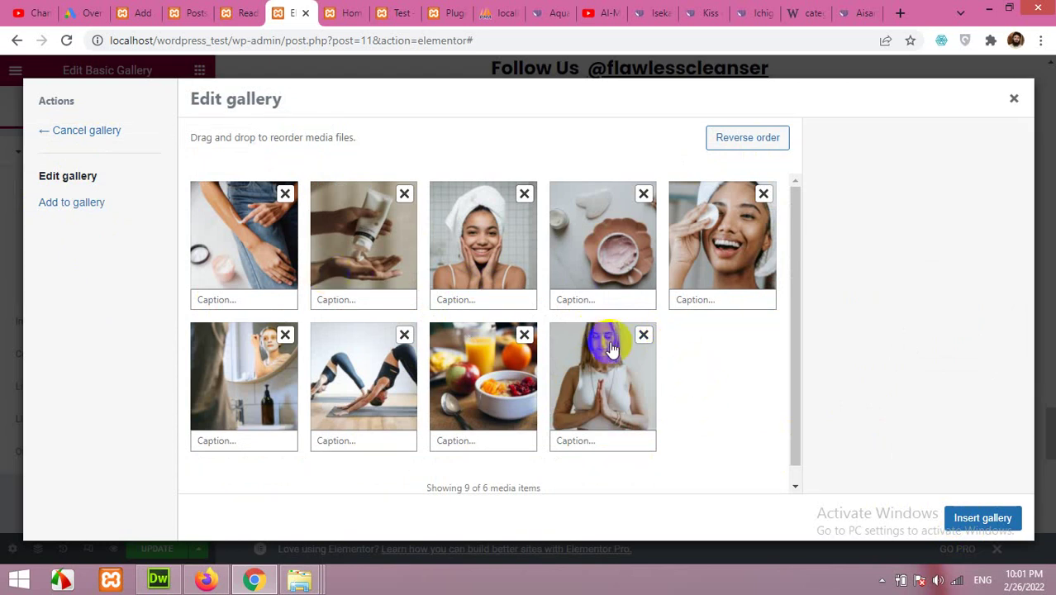
# Remove the yoga stretch and meditating woman images from the gallery selection and close the gallery editor without inserting it.
pyautogui.click(404, 334)
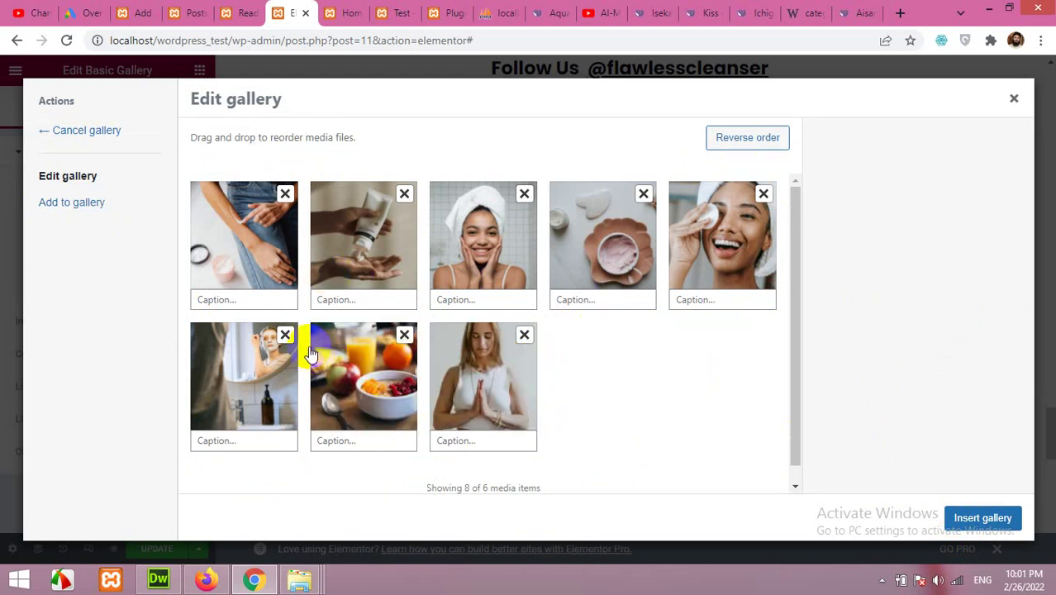
pyautogui.click(523, 334)
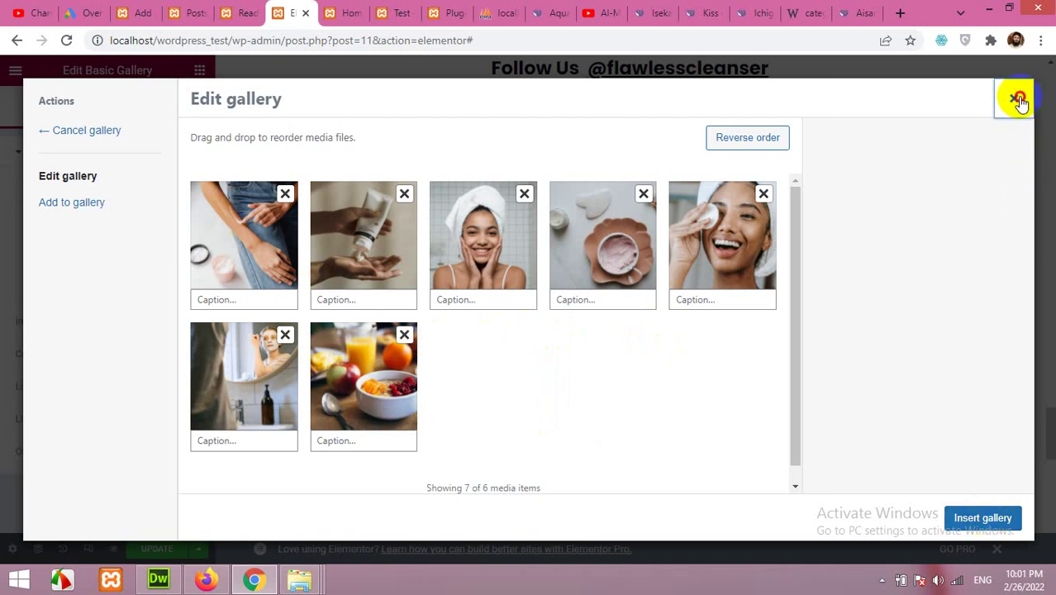
pyautogui.click(1019, 100)
# Look over the rest of the front page, from the gallery to the footer and back up to the feature icons.
pyautogui.scroll(-7, 660, 310)
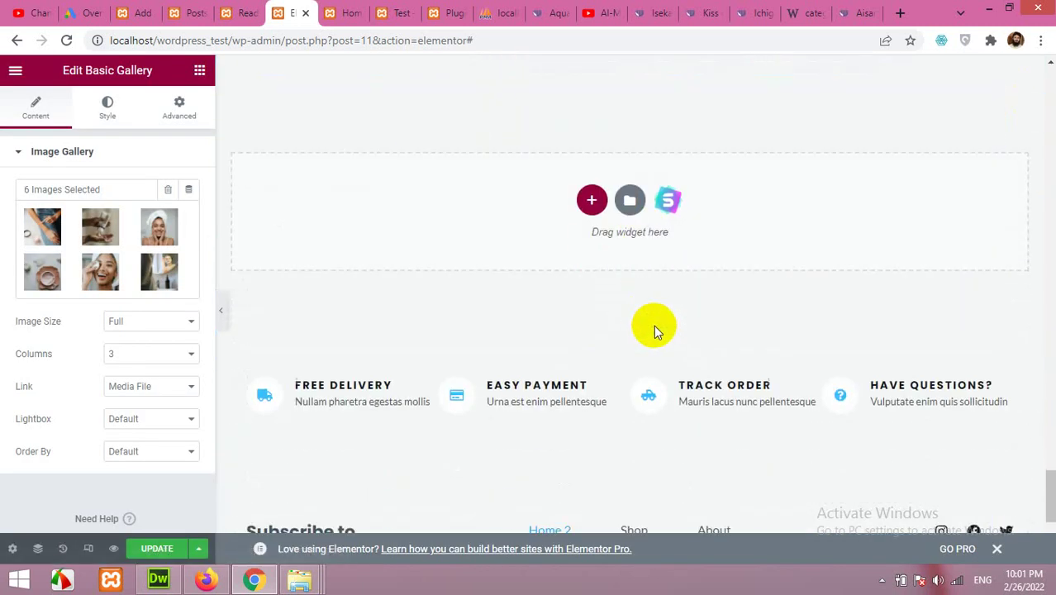
pyautogui.scroll(-3, 665, 347)
pyautogui.scroll(5, 637, 337)
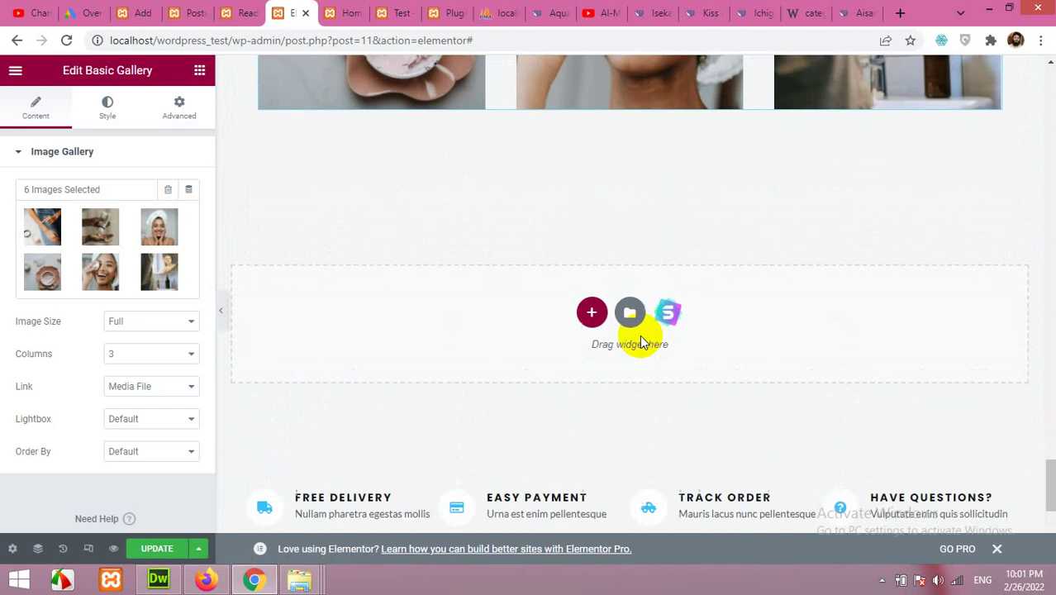
pyautogui.scroll(4, 640, 335)
pyautogui.scroll(-3, 639, 335)
pyautogui.scroll(2, 617, 340)
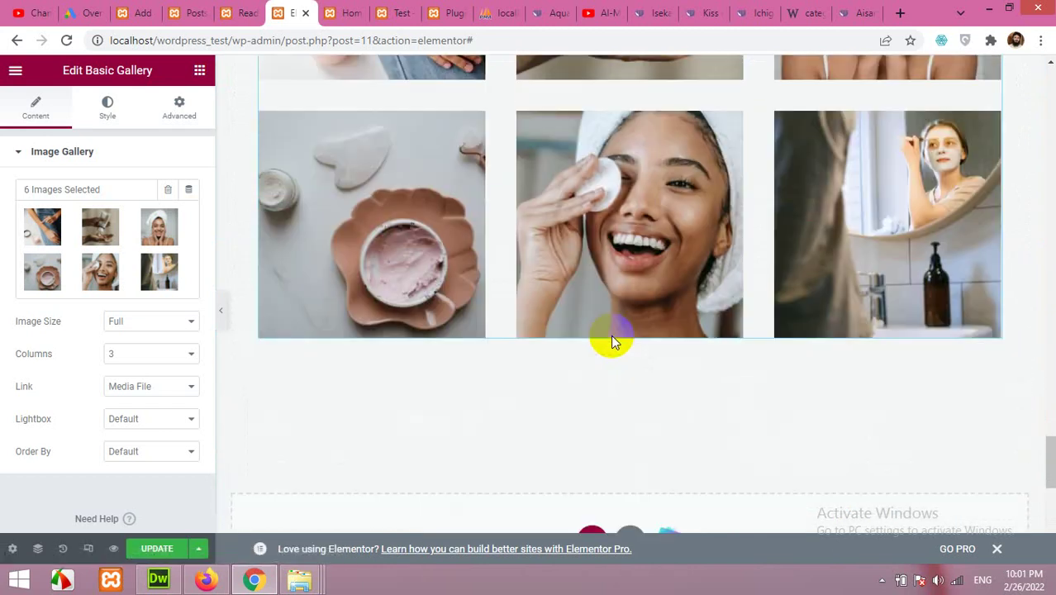
pyautogui.scroll(10, 611, 335)
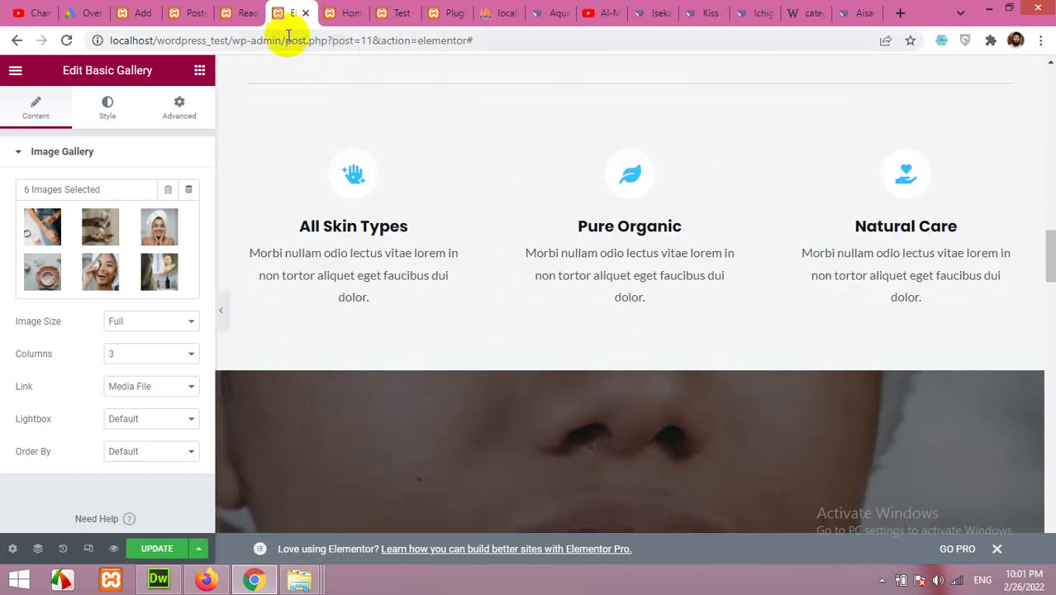
# Return to the WordPress dashboard and open the list of all WooCommerce products.
pyautogui.click(231, 11)
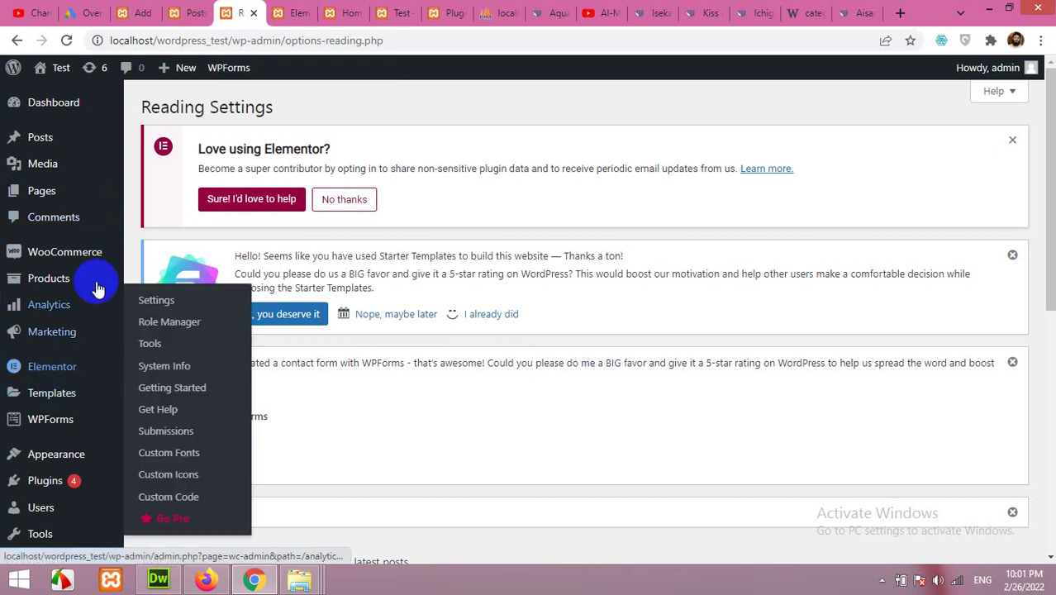
pyautogui.scroll(-2, 51, 349)
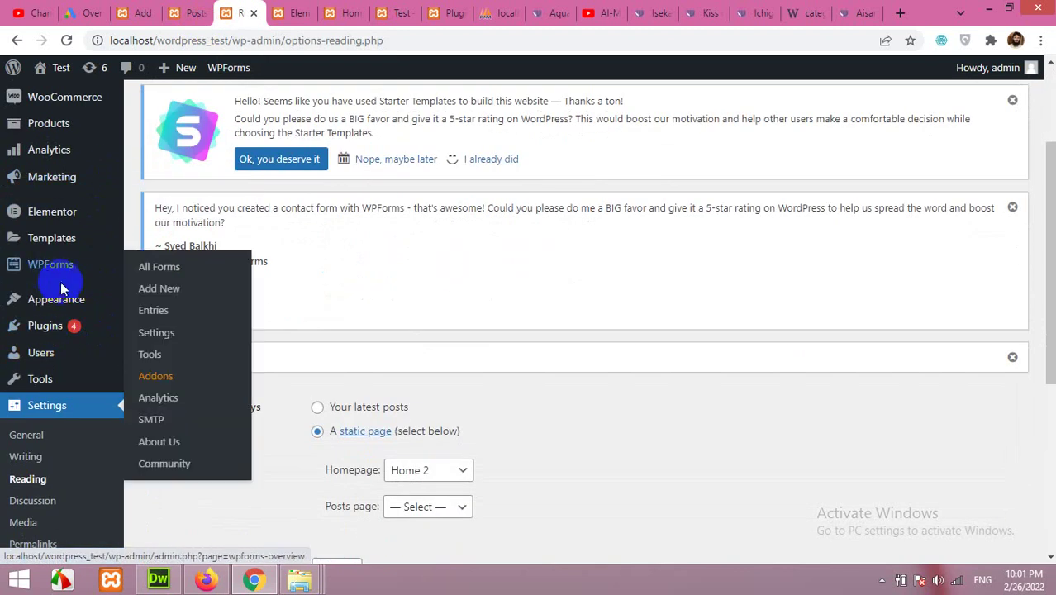
pyautogui.scroll(-4, 73, 313)
pyautogui.scroll(4, 50, 347)
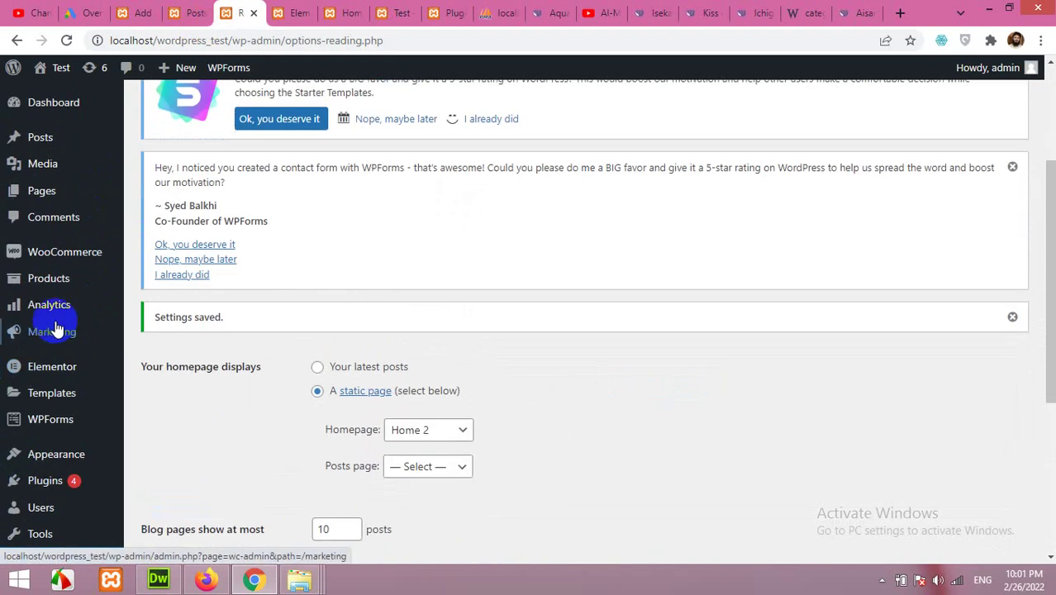
pyautogui.moveTo(18, 285)
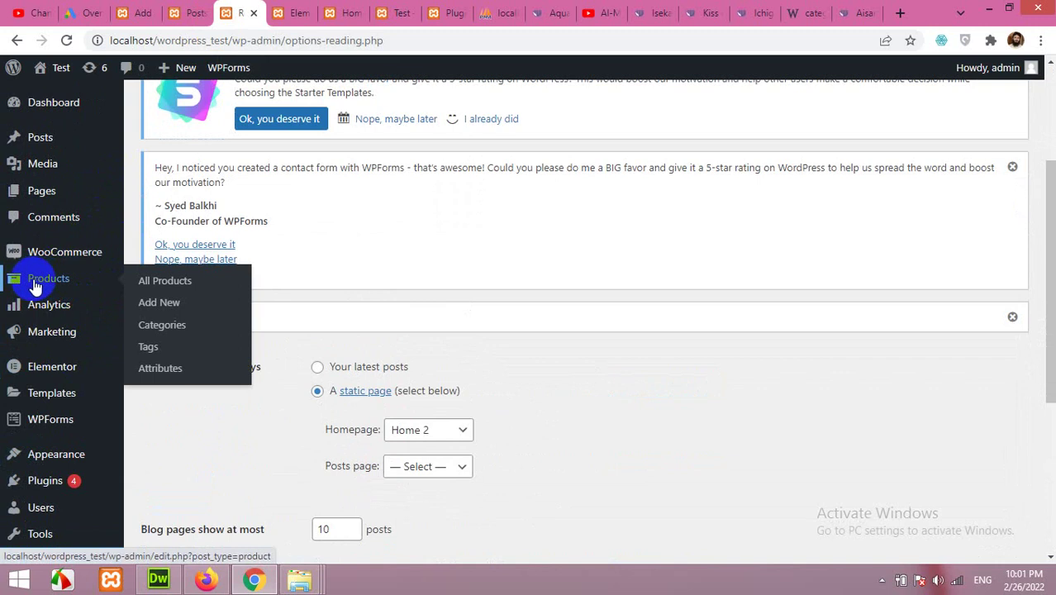
pyautogui.click(150, 284)
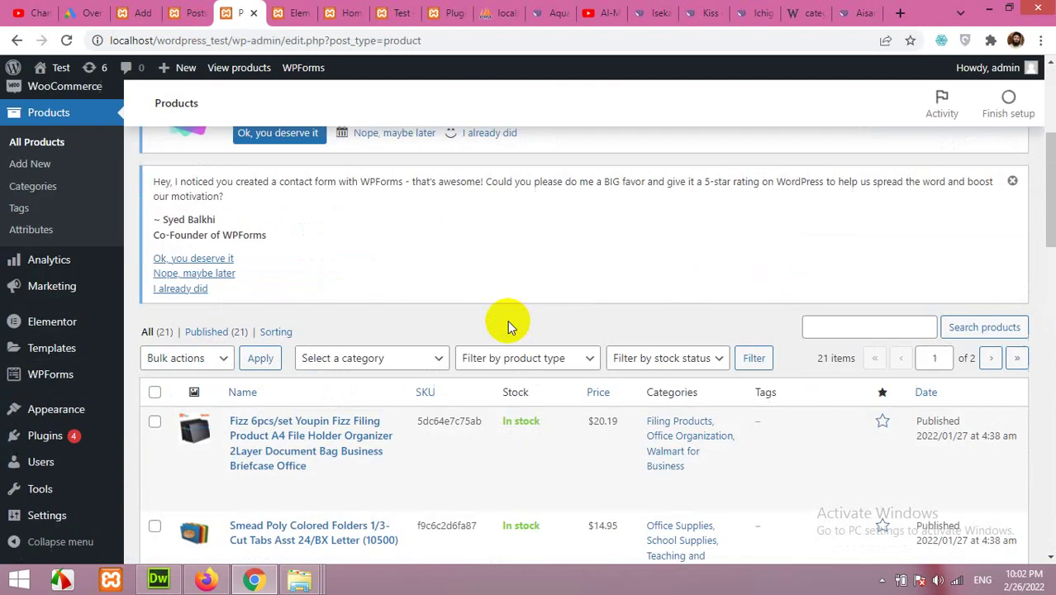
# Review the existing products and their row actions, briefly selecting all listed products and clearing the selection.
pyautogui.scroll(-2, 507, 327)
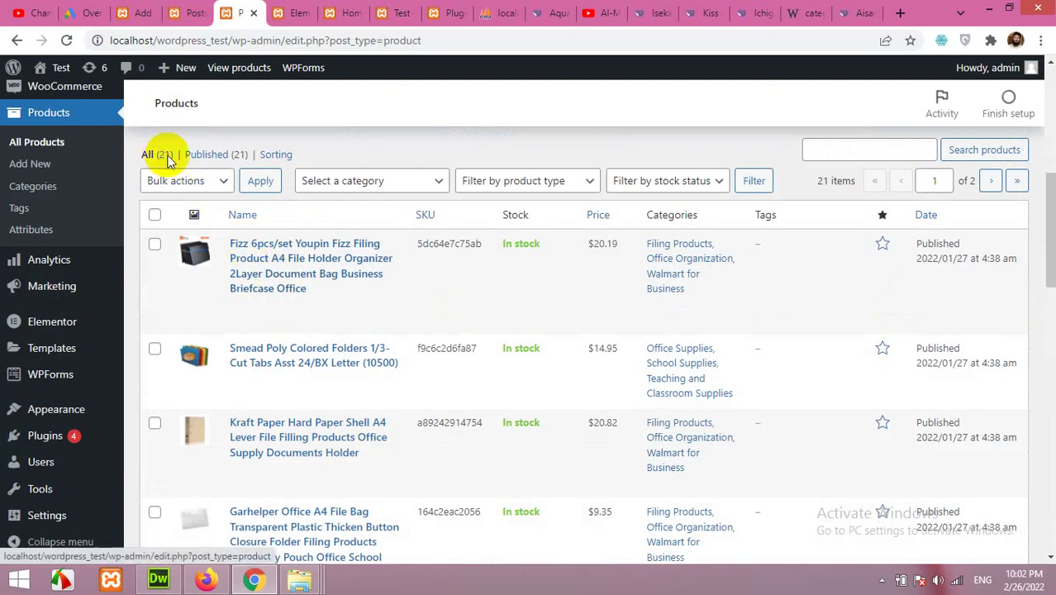
pyautogui.moveTo(278, 325)
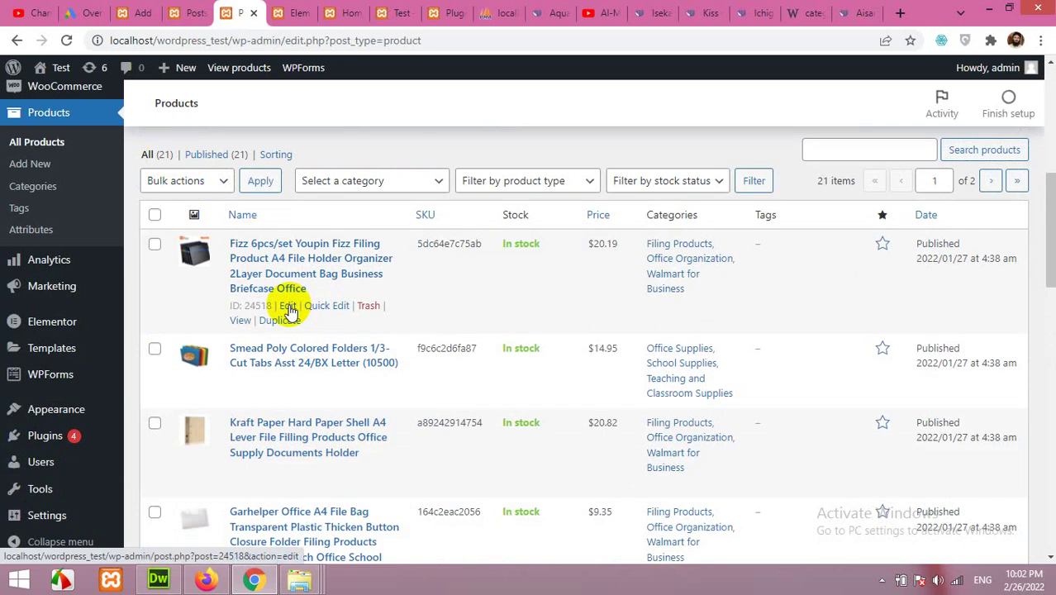
pyautogui.click(155, 215)
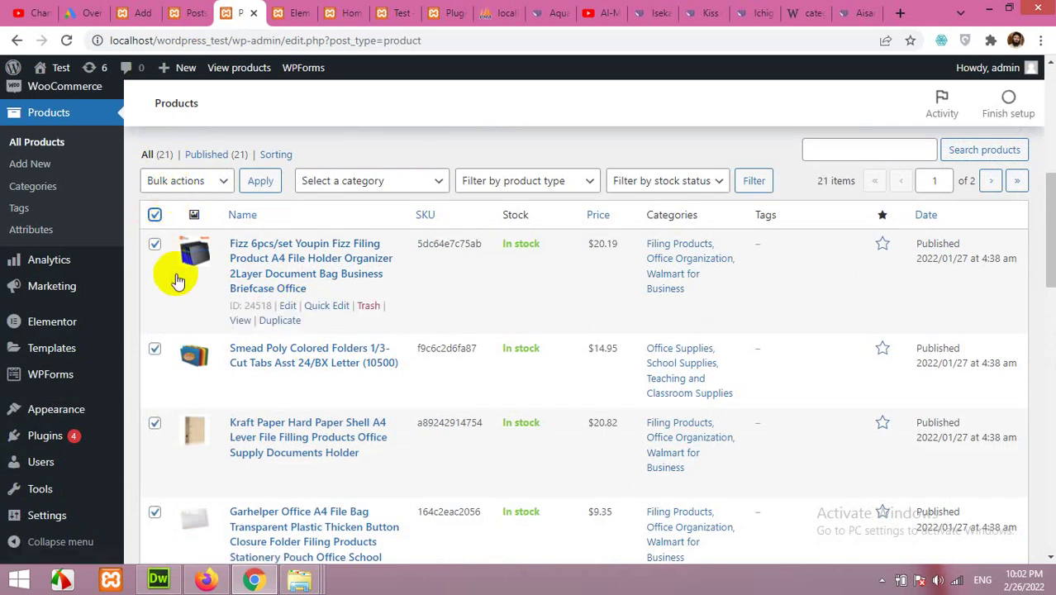
pyautogui.click(155, 214)
# Add a new product named "Skin Cleansing Milk" with the description "This is a sample description for this product".
pyautogui.scroll(6, 245, 327)
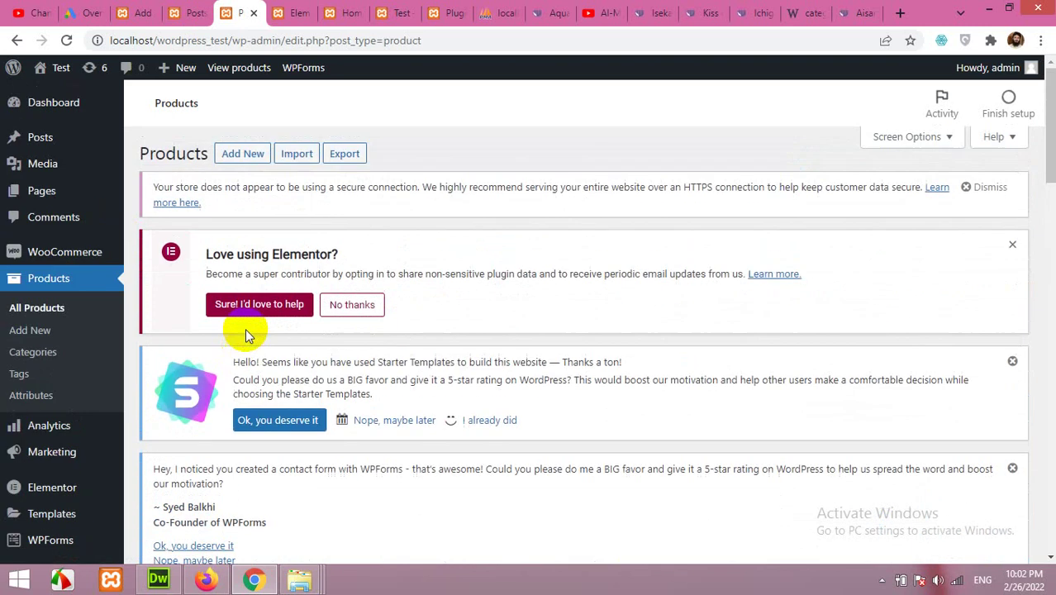
pyautogui.click(234, 159)
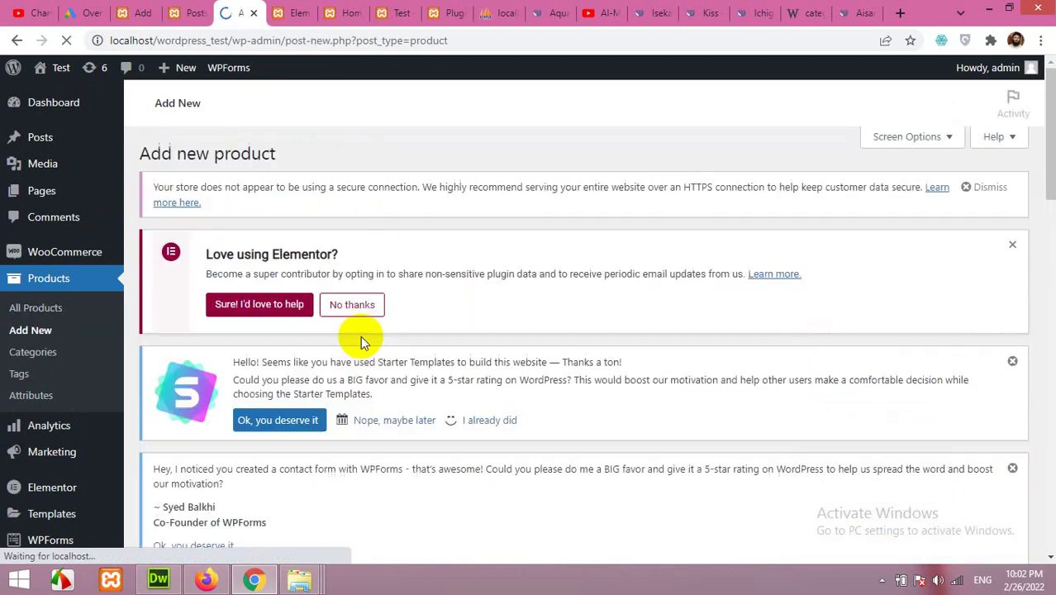
pyautogui.scroll(-5, 281, 293)
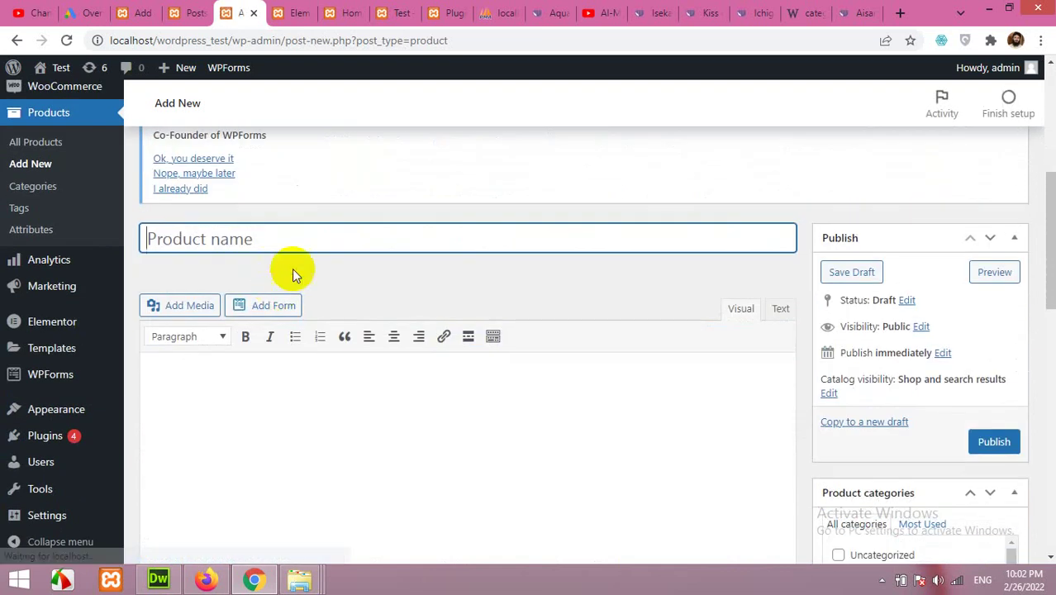
pyautogui.write('Skin Cleansing Milk')
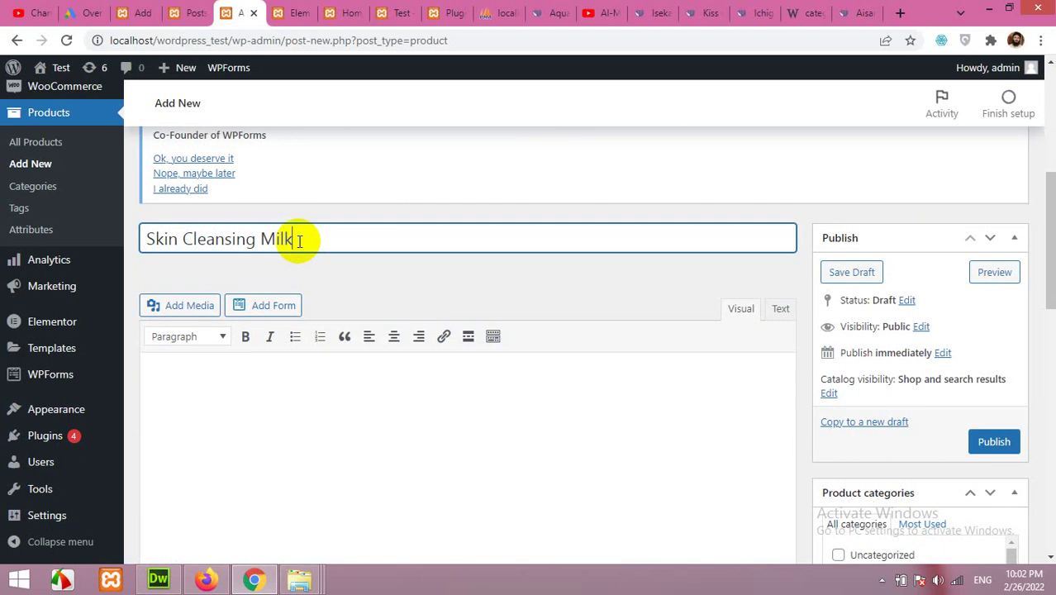
pyautogui.click(285, 405)
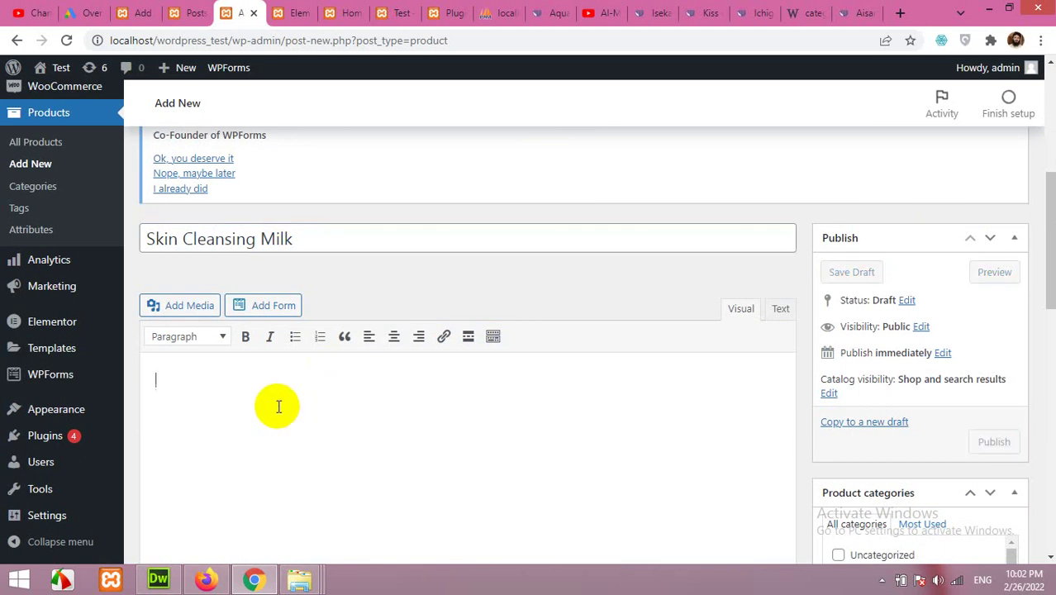
pyautogui.write('This is a sample description for this product')
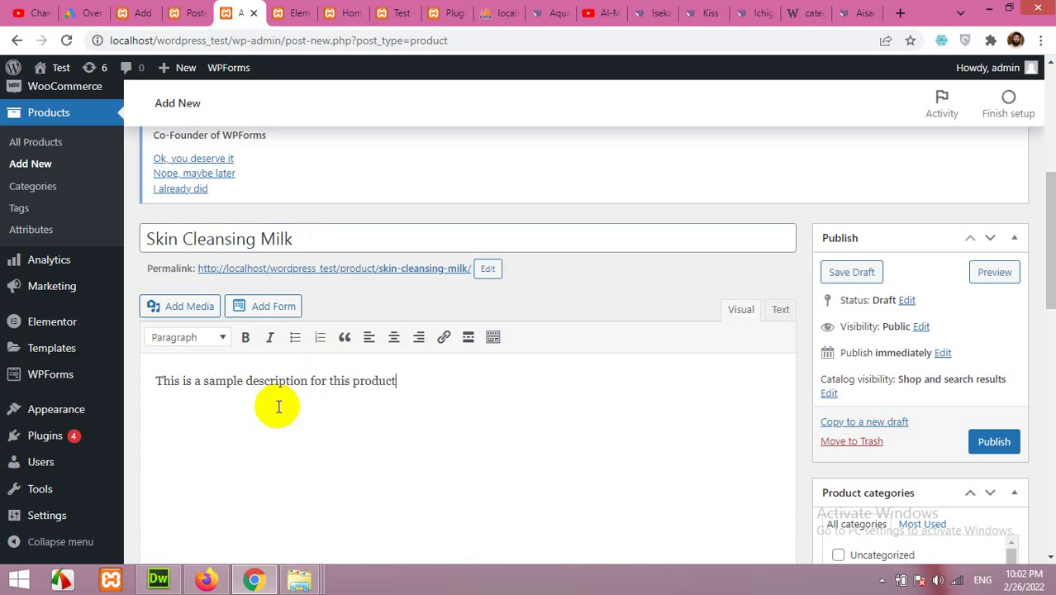
# Assign the new product to the Cleanser category.
pyautogui.scroll(-2, 448, 353)
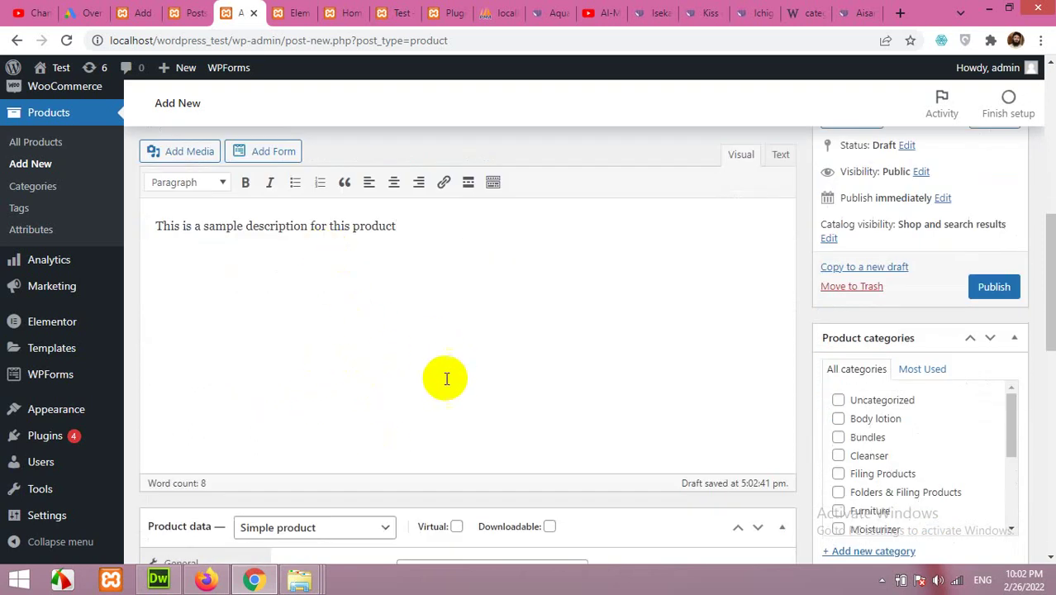
pyautogui.scroll(-3, 644, 398)
pyautogui.scroll(1, 719, 363)
pyautogui.scroll(1, 773, 335)
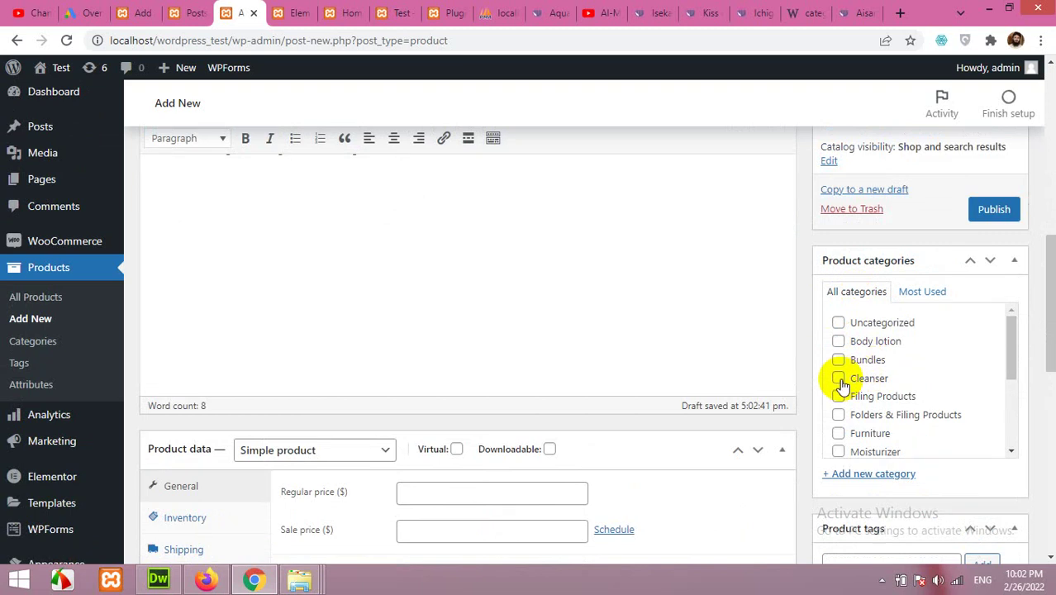
# Examine the product types available in the new product's data section.
pyautogui.scroll(-2, 801, 382)
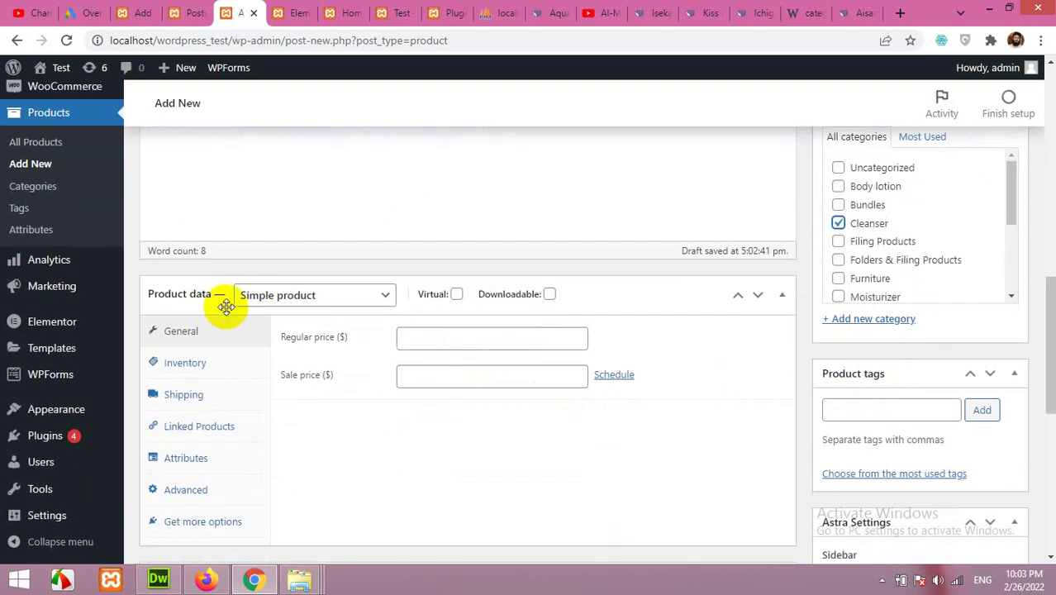
pyautogui.click(280, 301)
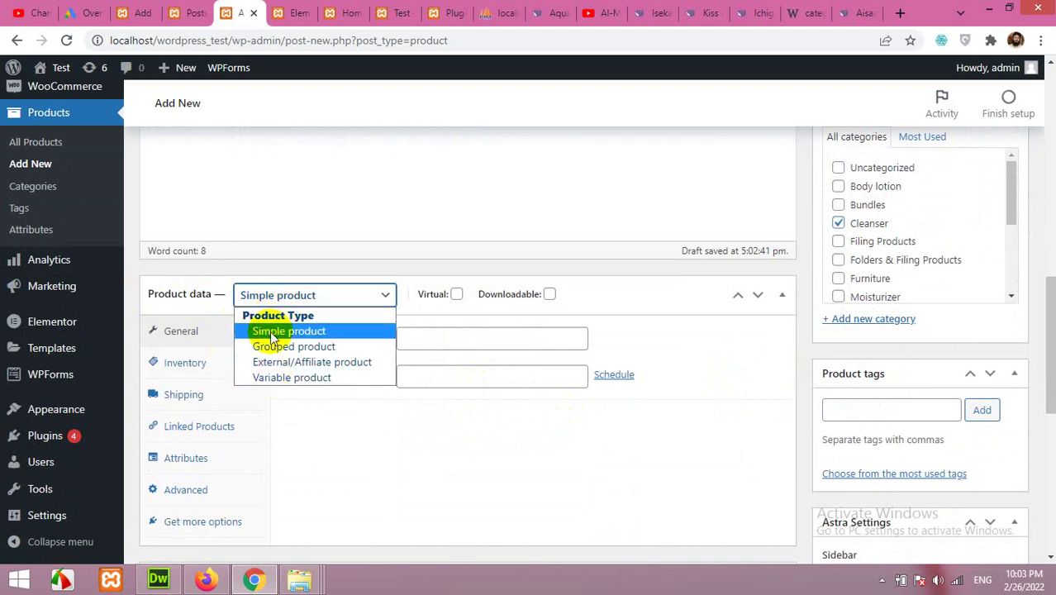
pyautogui.click(278, 303)
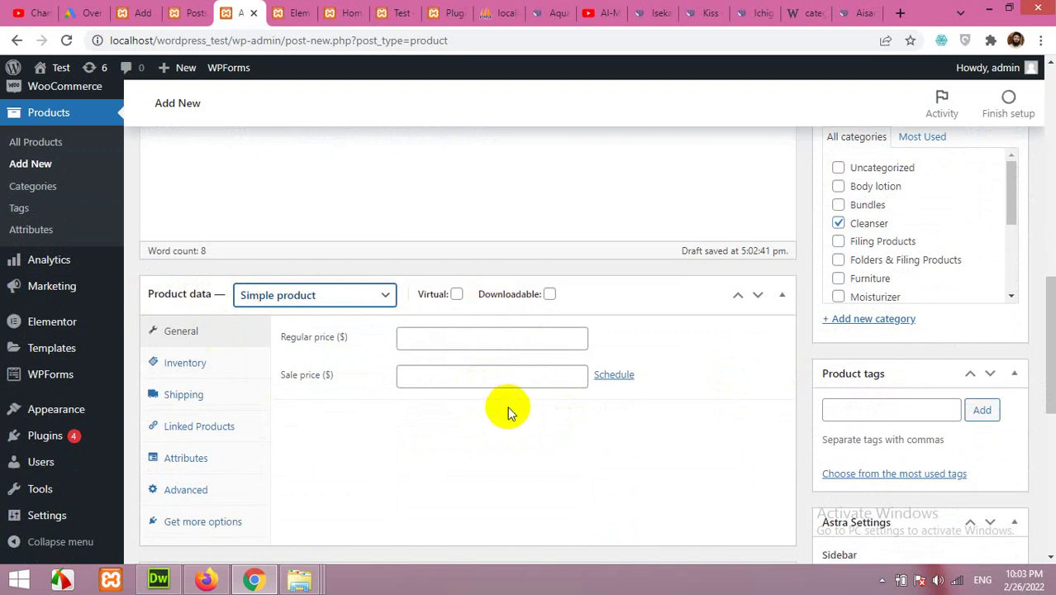
pyautogui.scroll(4, 504, 413)
pyautogui.scroll(-4, 408, 333)
pyautogui.click(277, 296)
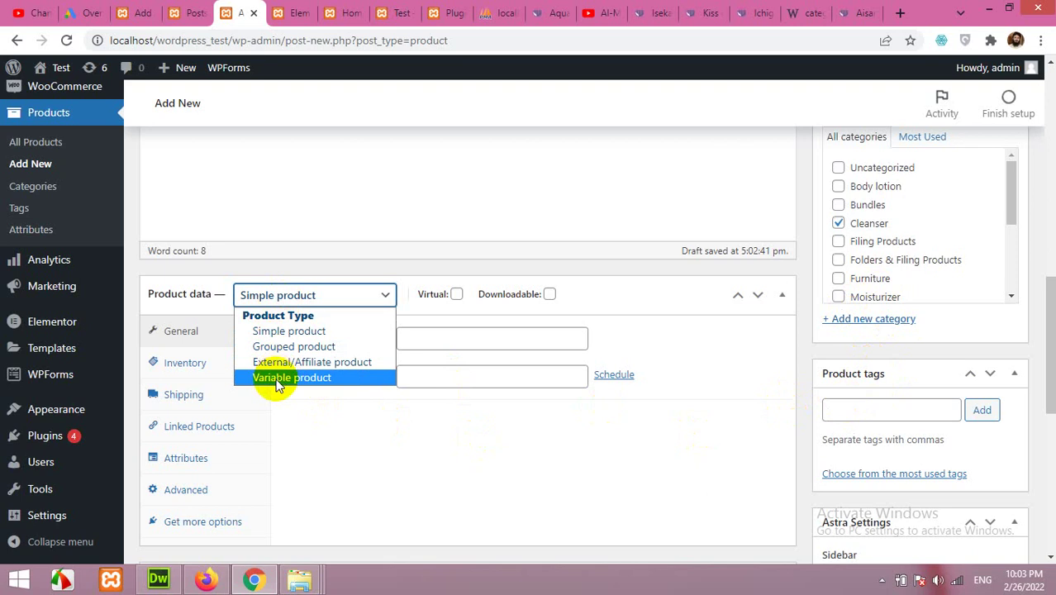
pyautogui.click(800, 391)
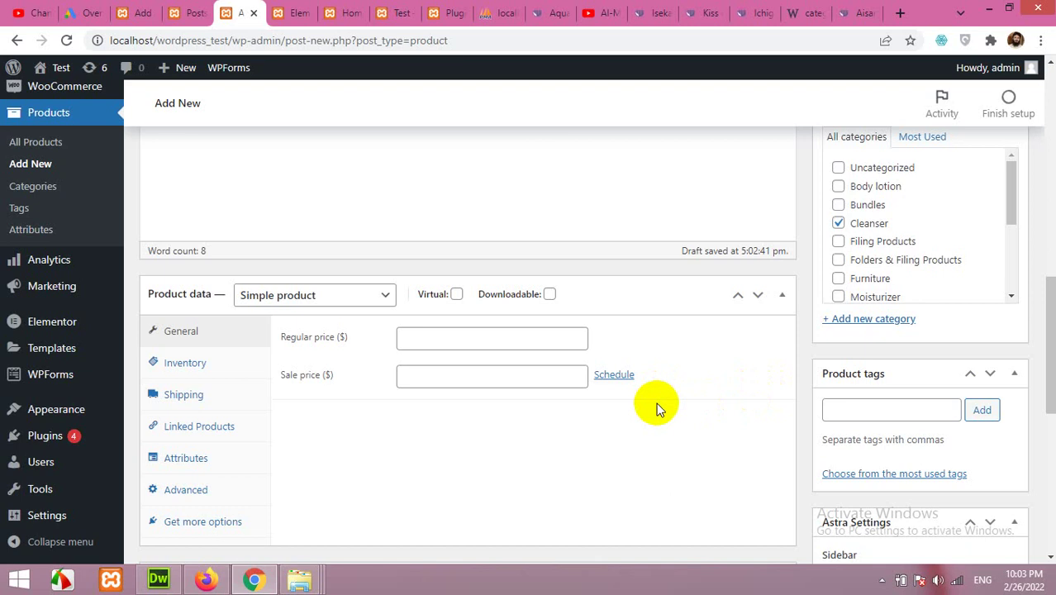
pyautogui.click(273, 302)
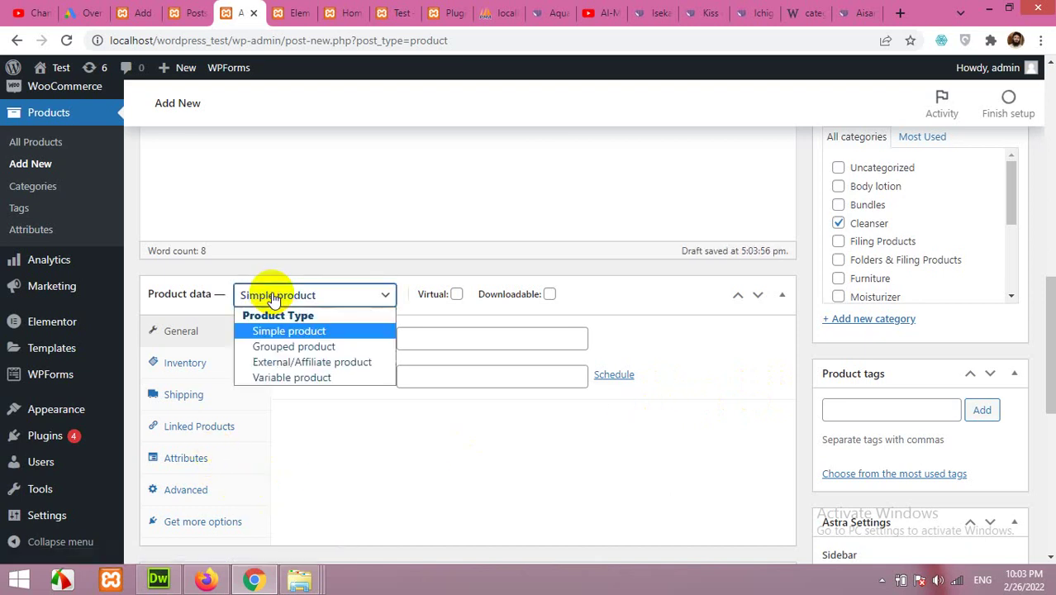
pyautogui.click(142, 430)
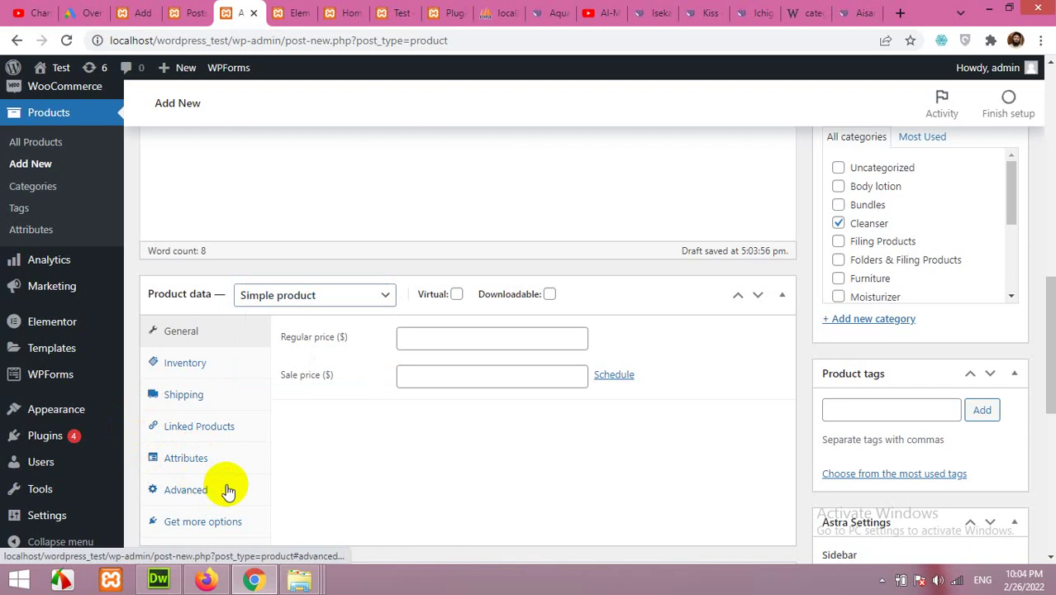
# Try the Variable product type to view its data sections and switch back to Simple product.
pyautogui.click(316, 298)
pyautogui.click(287, 376)
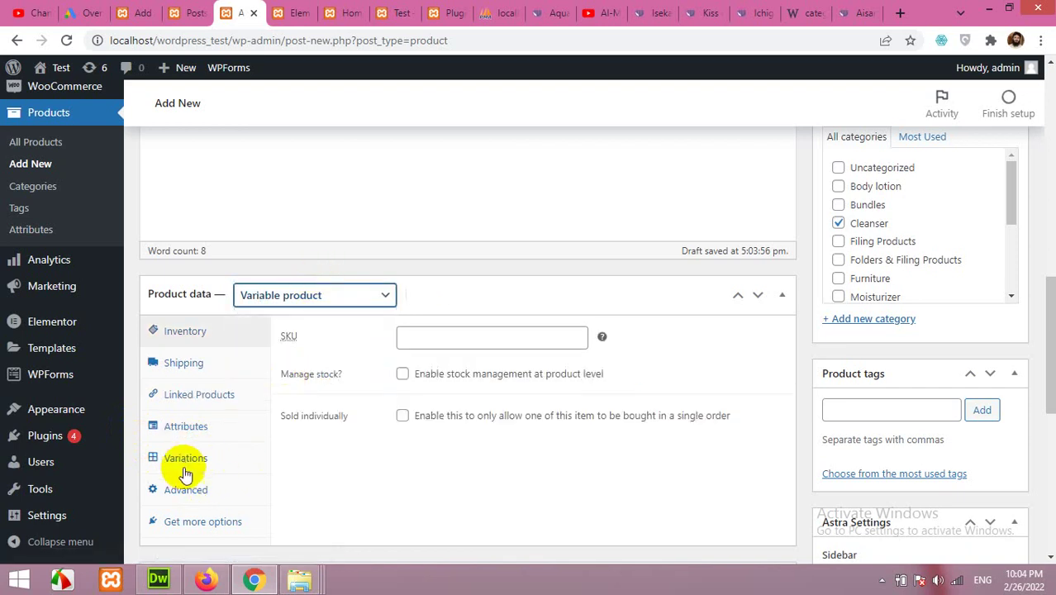
pyautogui.click(274, 294)
pyautogui.click(268, 335)
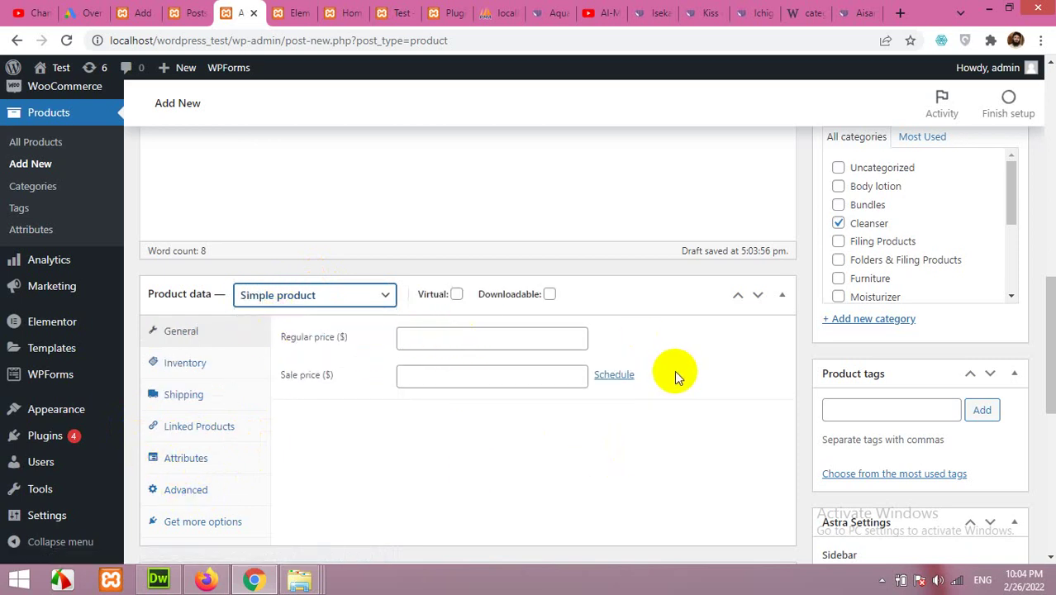
# Set the product's regular price to $10 and its sale price to $8.
pyautogui.scroll(1, 641, 401)
pyautogui.click(498, 417)
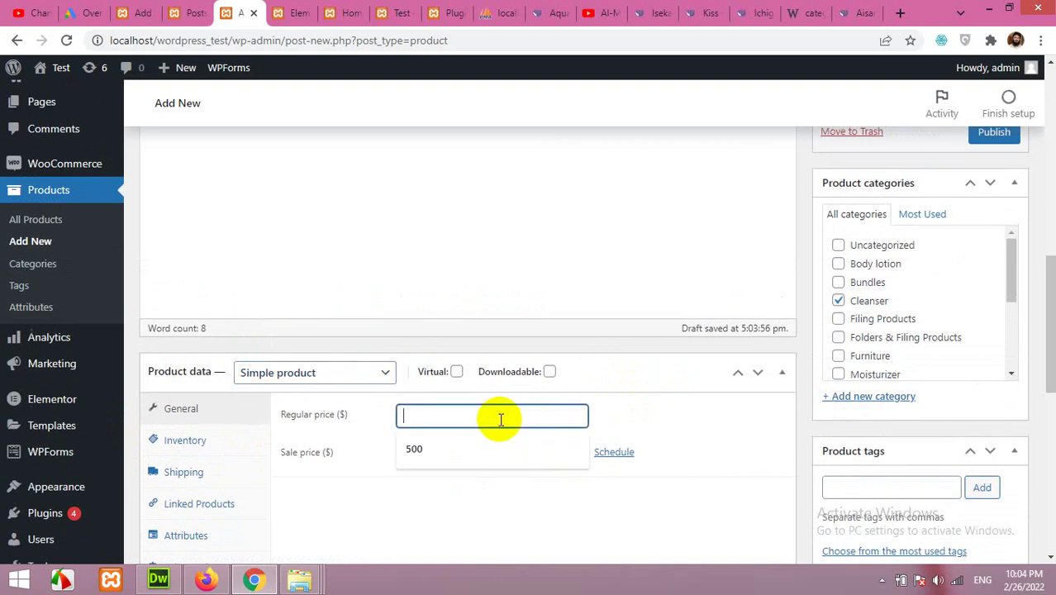
pyautogui.write('10')
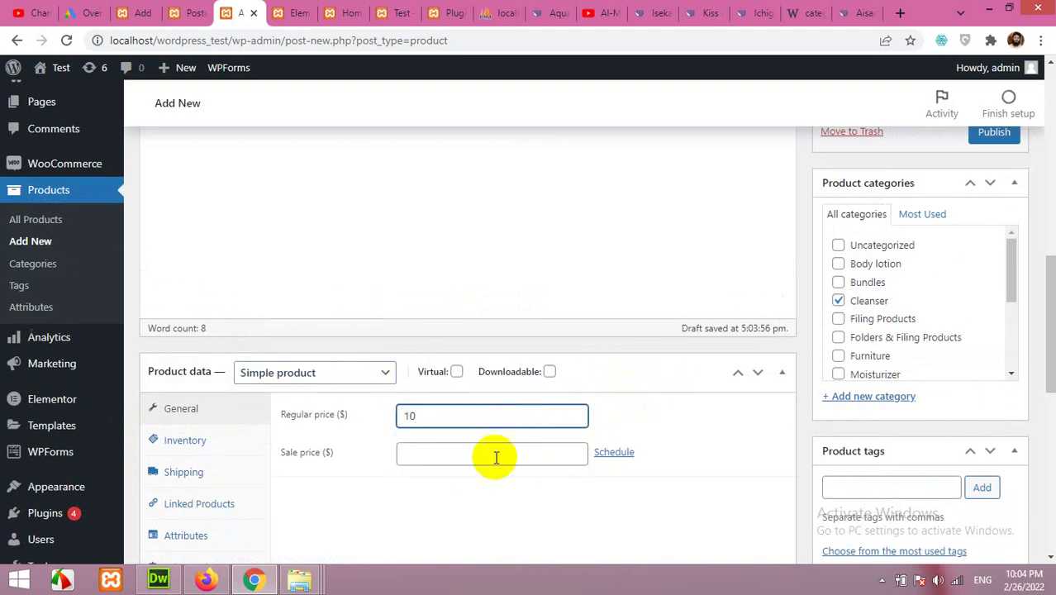
pyautogui.click(484, 452)
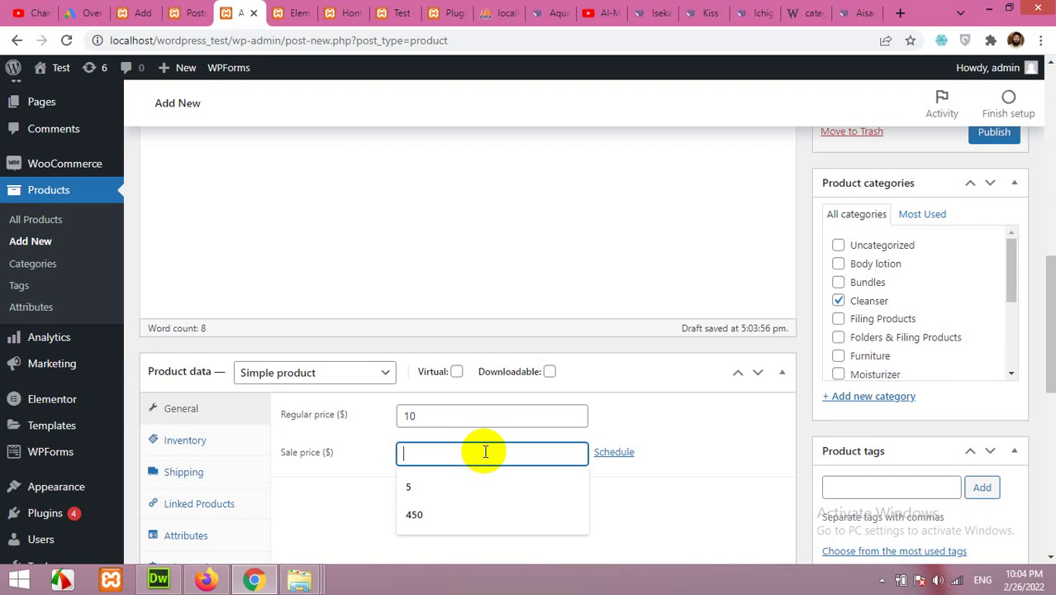
pyautogui.write('8')
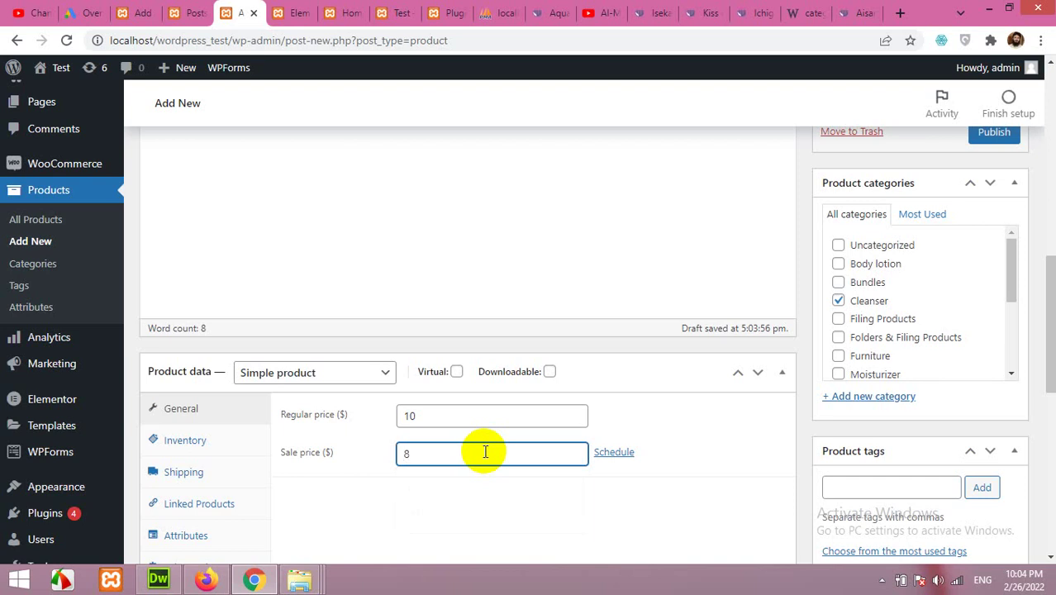
pyautogui.click(696, 448)
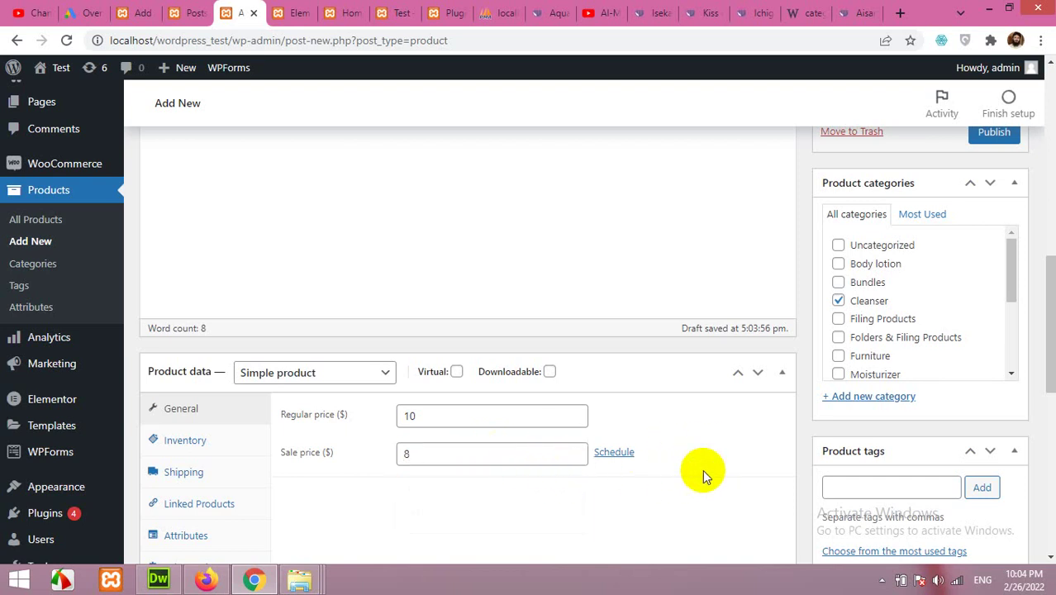
# Examine the product's short description, image and gallery sections, and recheck its name and main description.
pyautogui.scroll(-5, 702, 470)
pyautogui.scroll(-2, 696, 465)
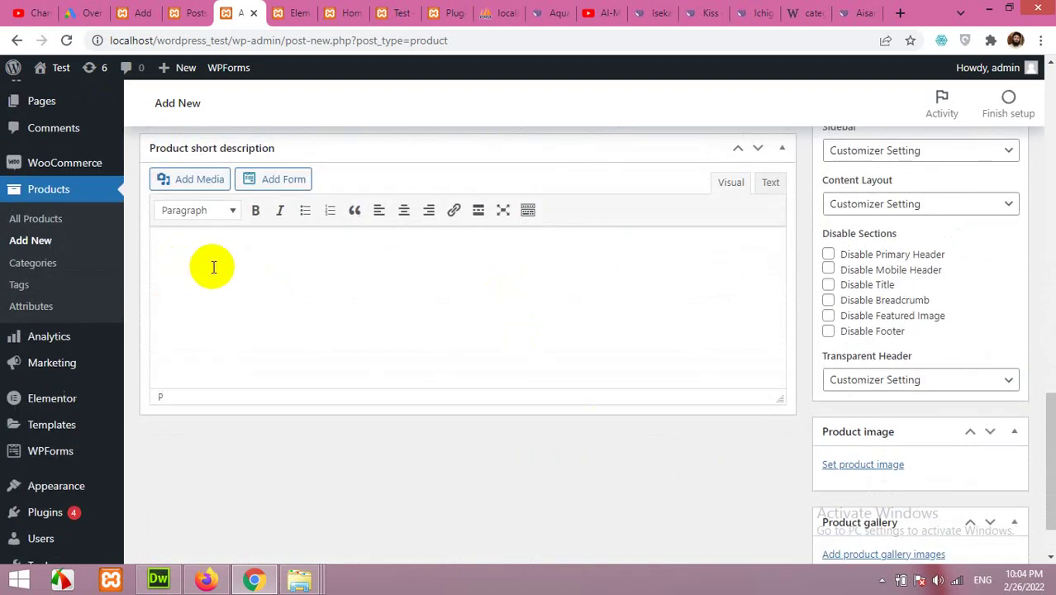
pyautogui.scroll(-1, 691, 415)
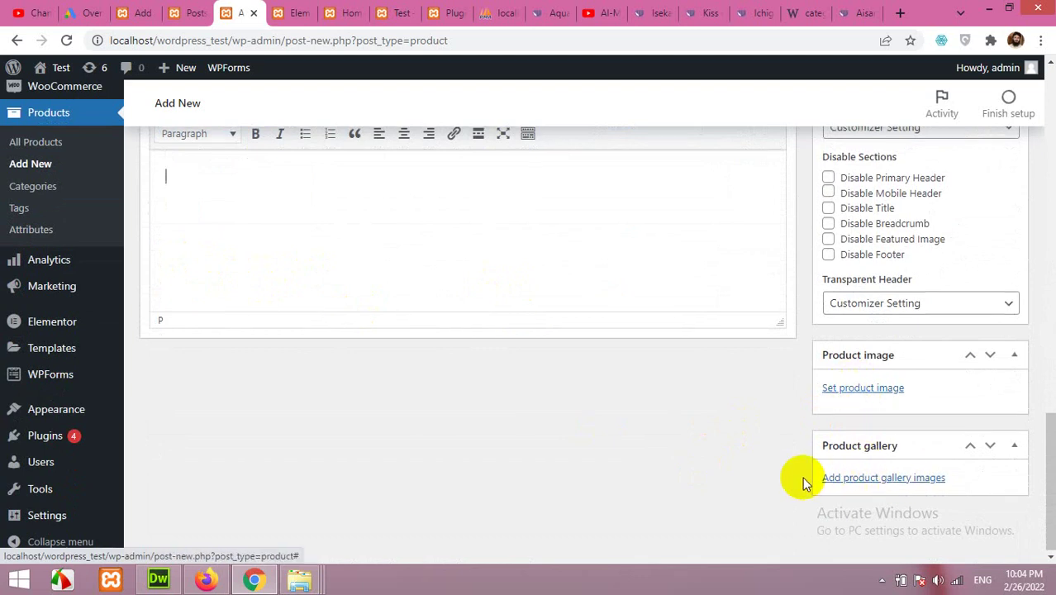
pyautogui.scroll(15, 801, 476)
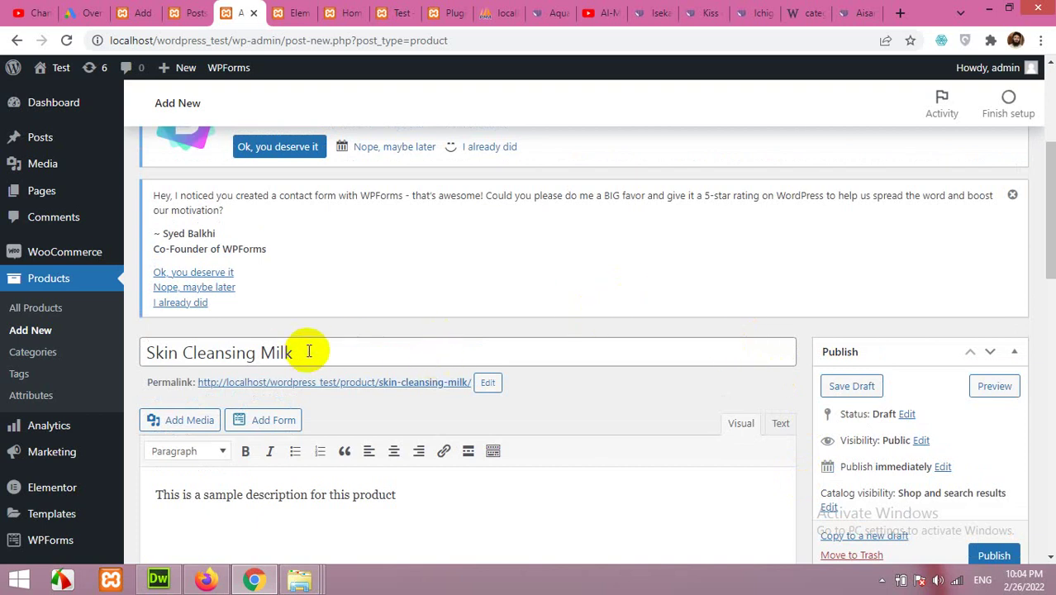
pyautogui.scroll(5, 502, 349)
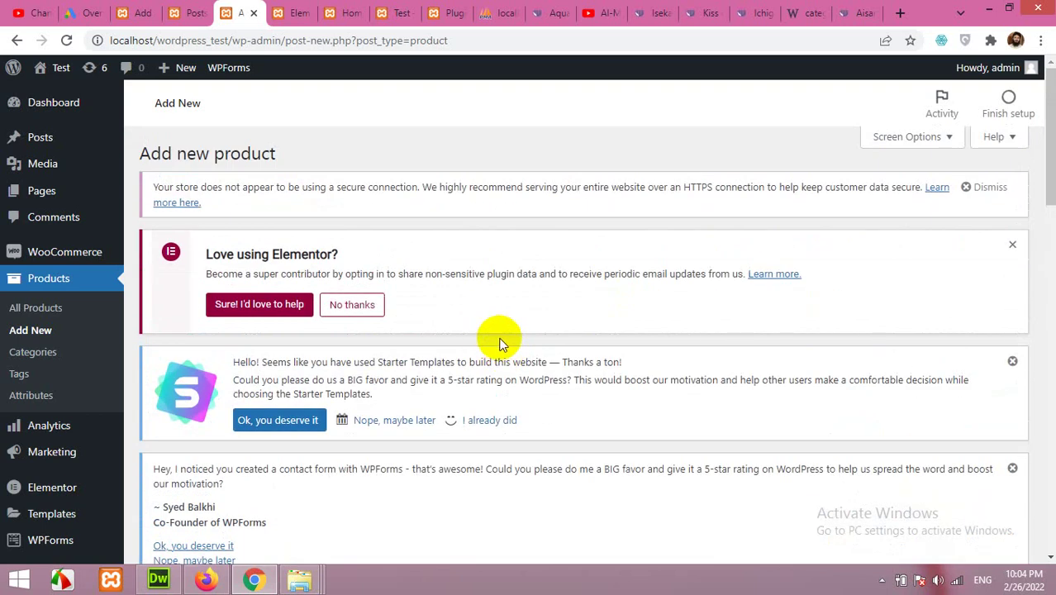
# Switch to the front page open in the Elementor editor.
pyautogui.click(298, 12)
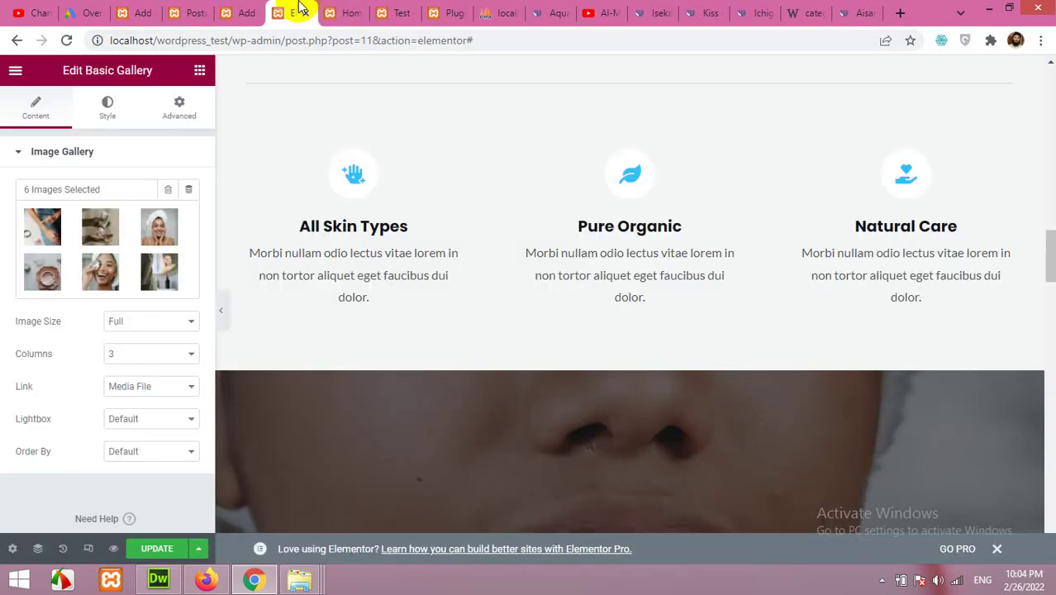